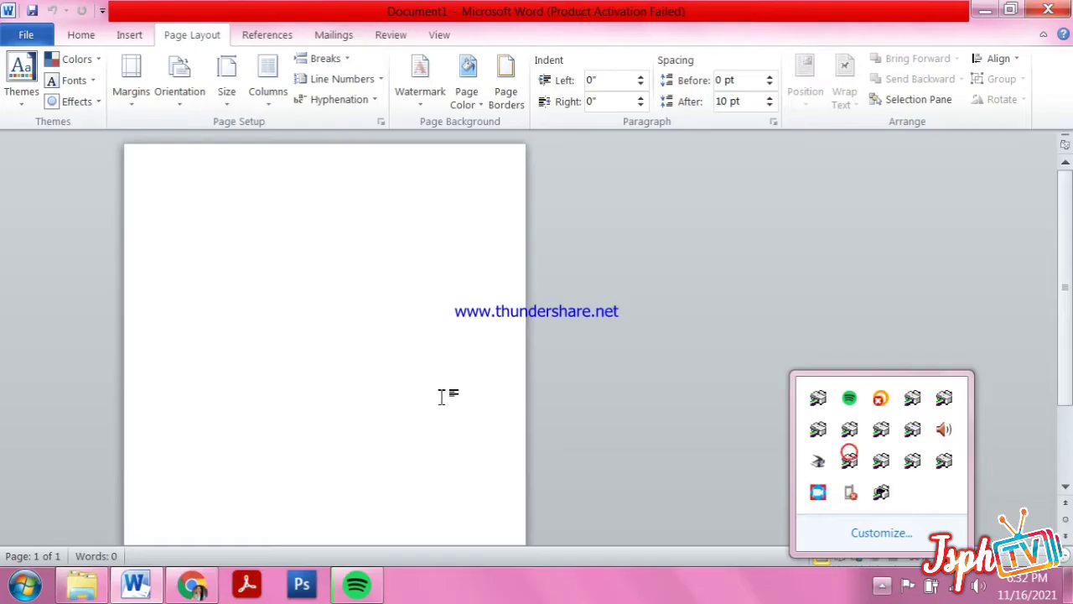
In the blank document, show the Page Layout paper Size list, with Letter 8 1/2 x 11 in applied.
left_click(442, 396)
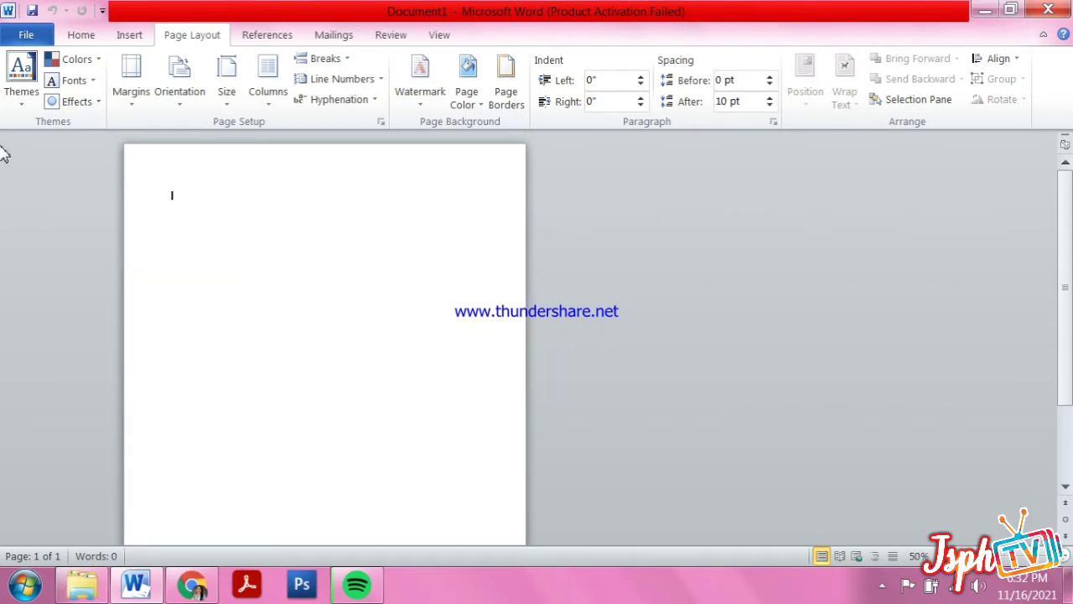
left_click(7, 10)
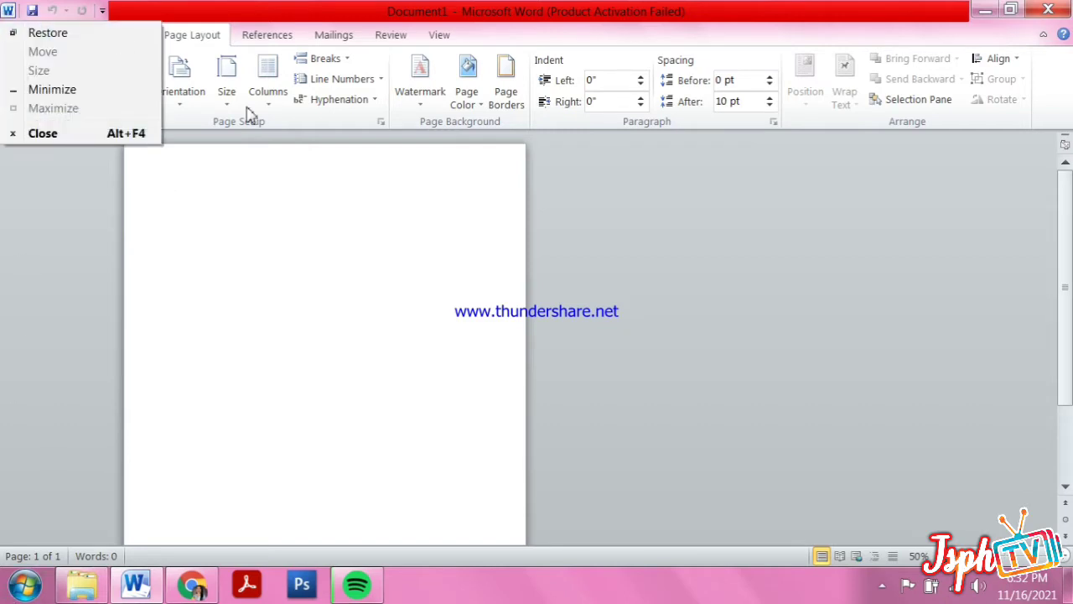
left_click(277, 213)
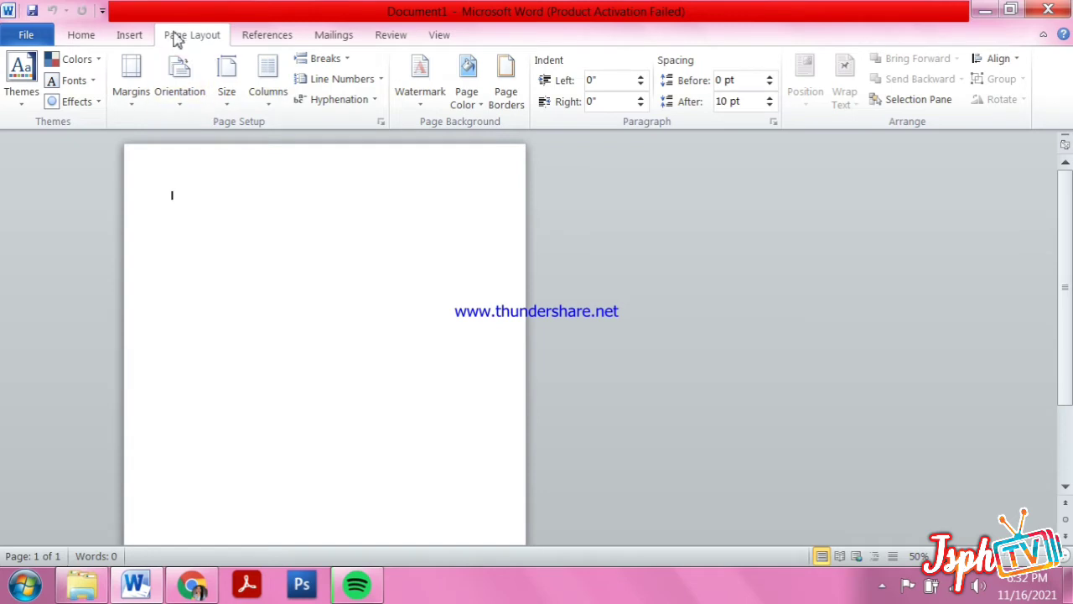
left_click(235, 99)
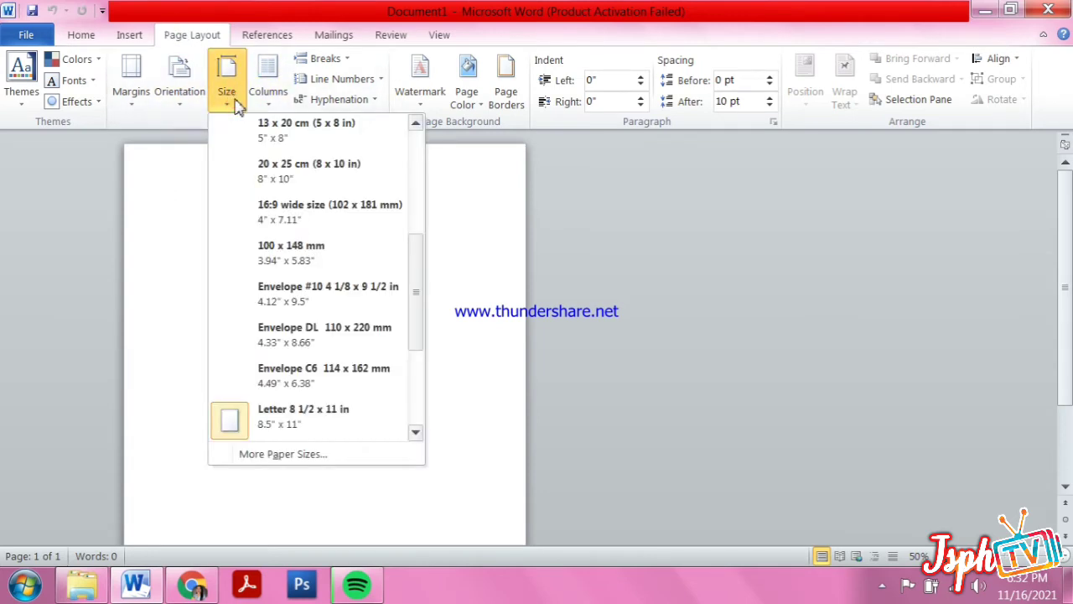
Set a custom 8.5 by 13 inch paper size in Page Setup.
left_click(315, 457)
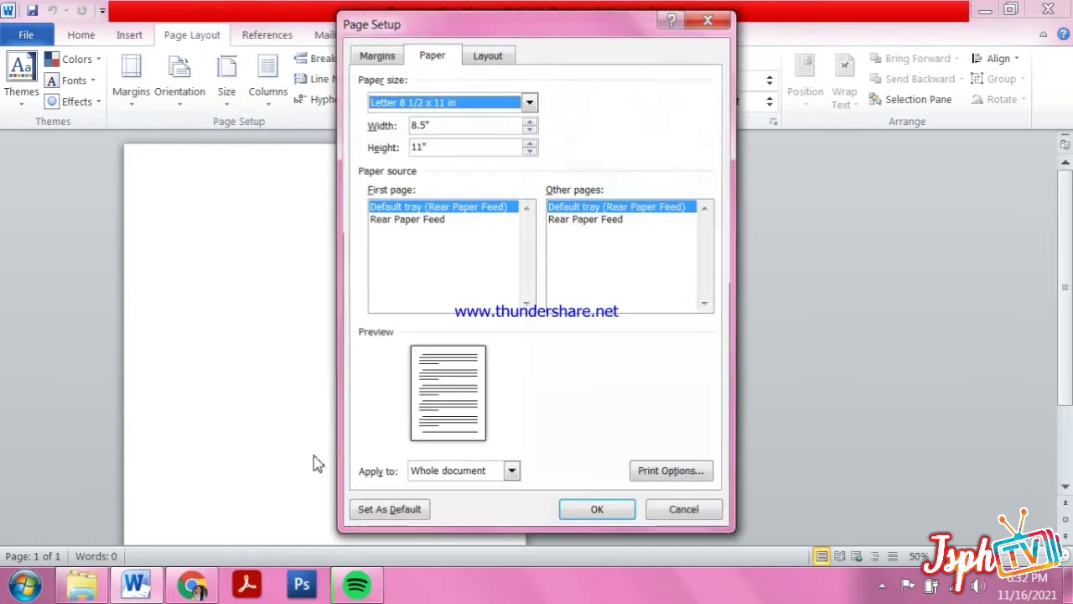
left_click(426, 125)
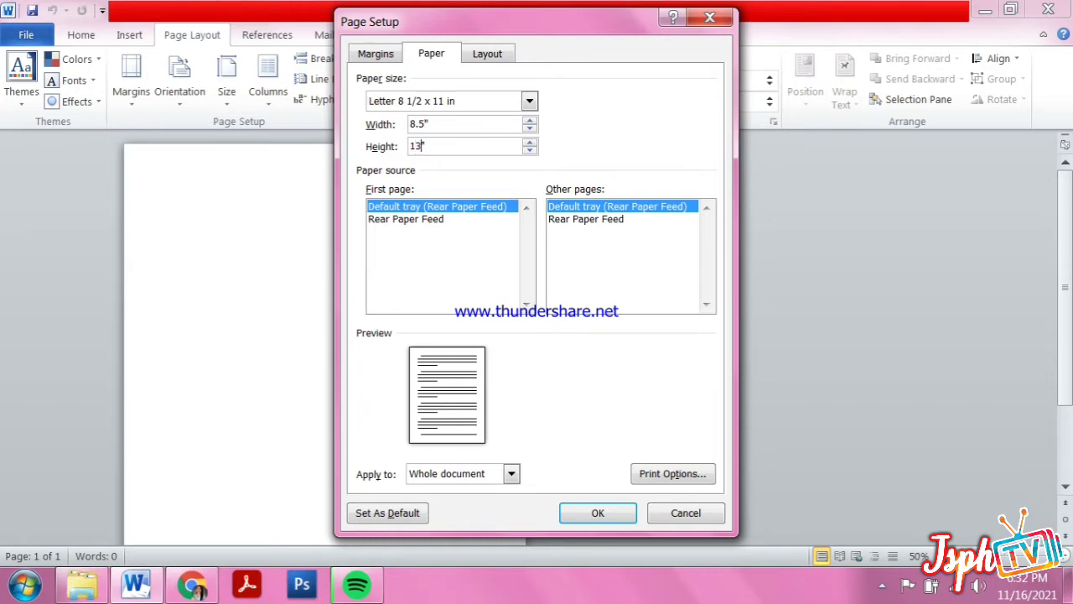
left_click(580, 518)
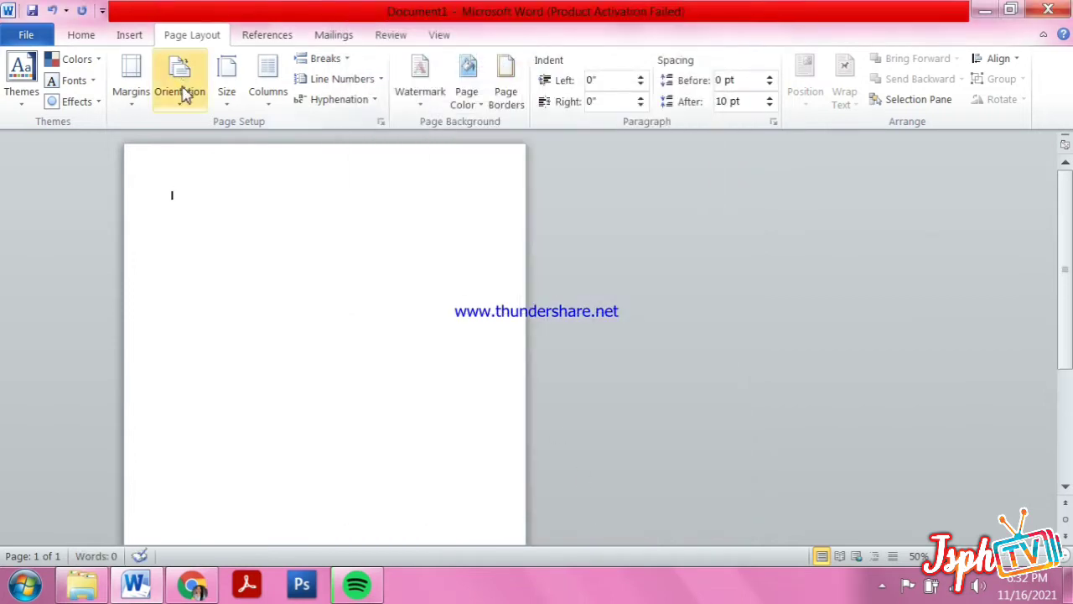
Apply Narrow 0.5" margins and landscape orientation to the page.
left_click(132, 96)
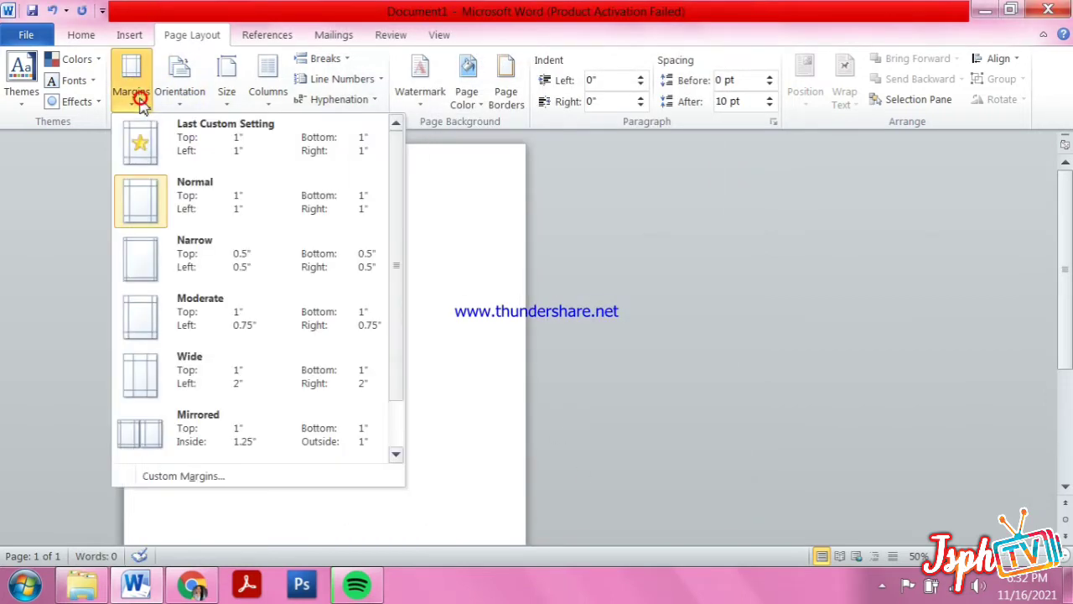
left_click(208, 275)
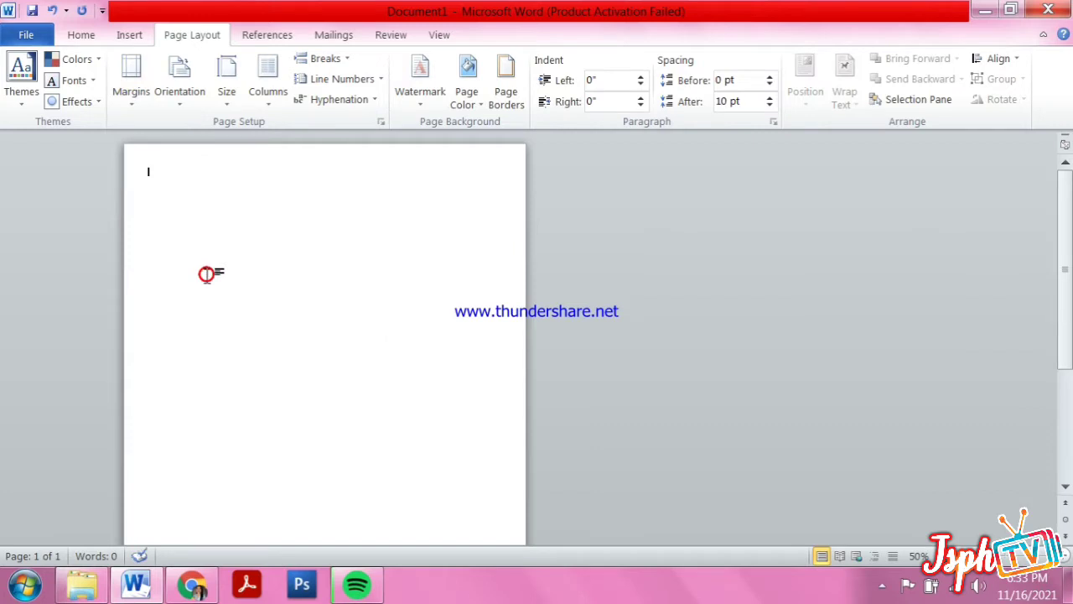
left_click(172, 107)
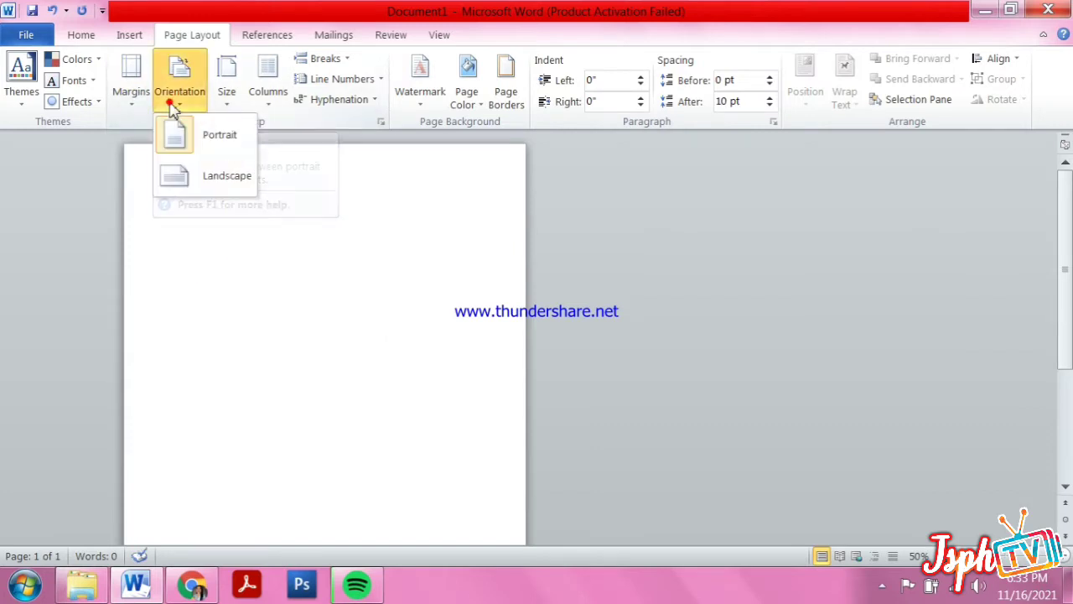
left_click(226, 176)
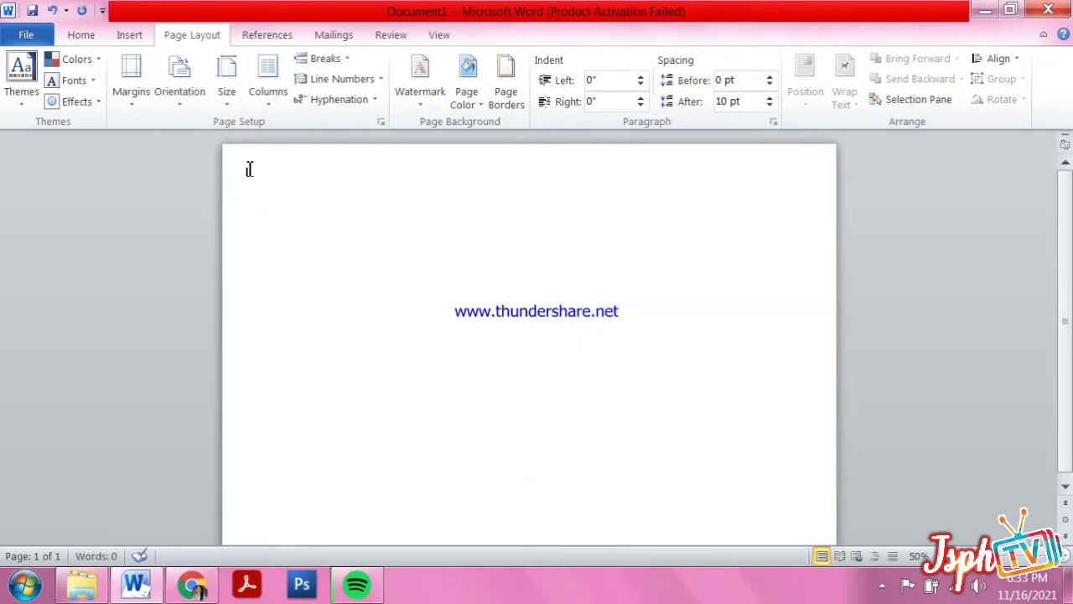
Start inserting a picture from the Insert tab, then switch to Chrome's princess background results.
left_click(136, 35)
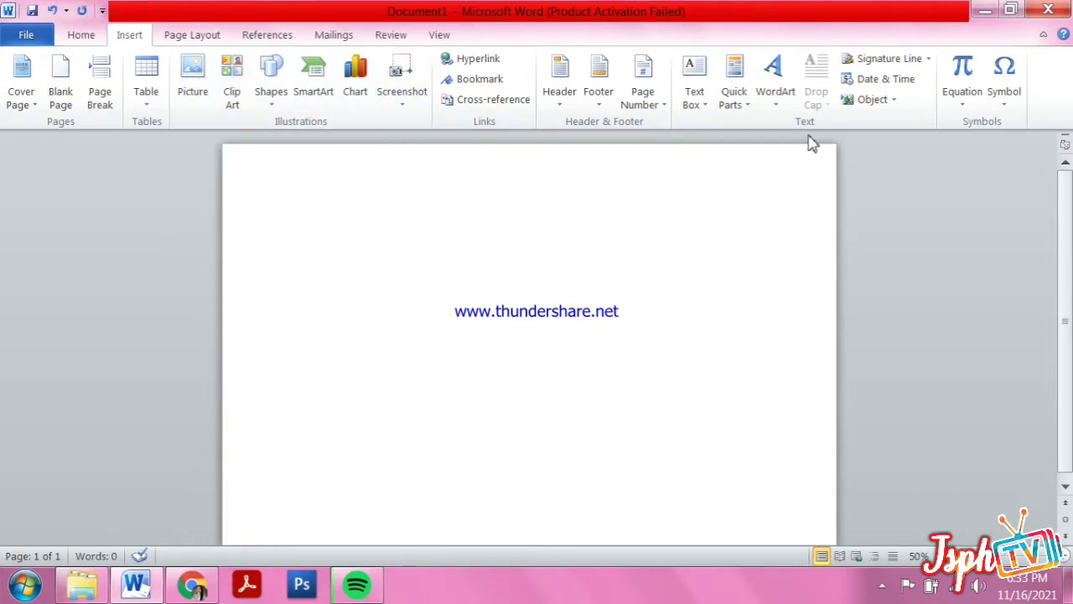
left_click(186, 71)
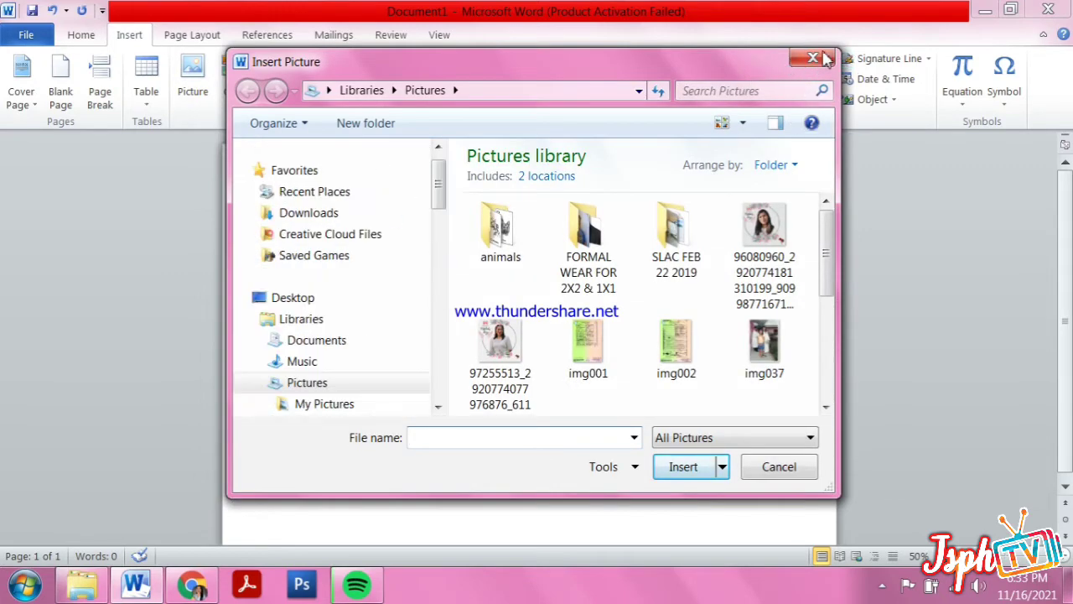
left_click(192, 584)
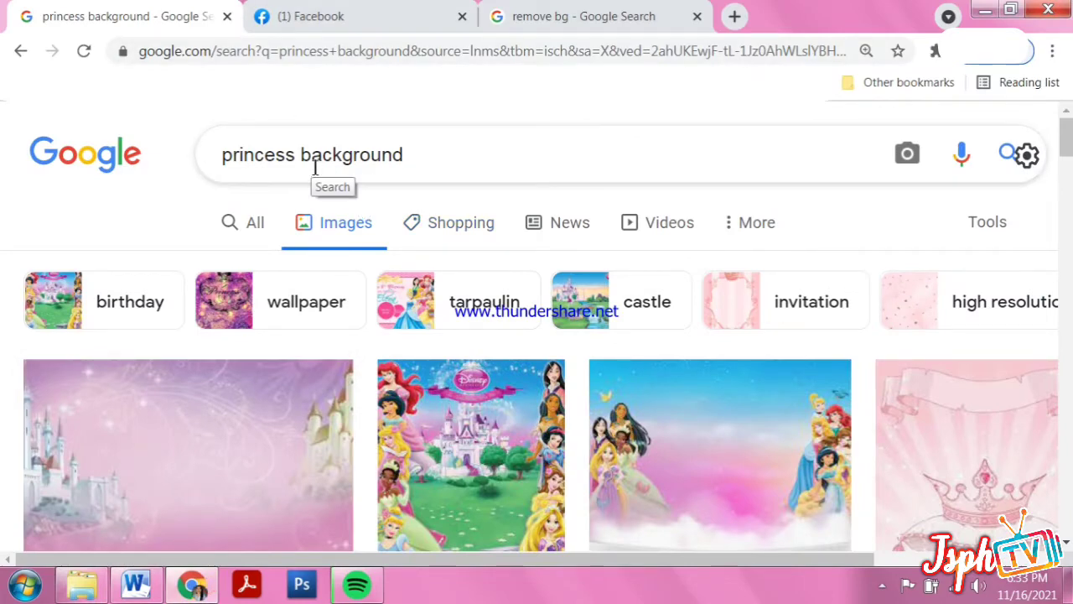
Change the image search to 'princess background hd' and browse the results.
left_click(439, 162)
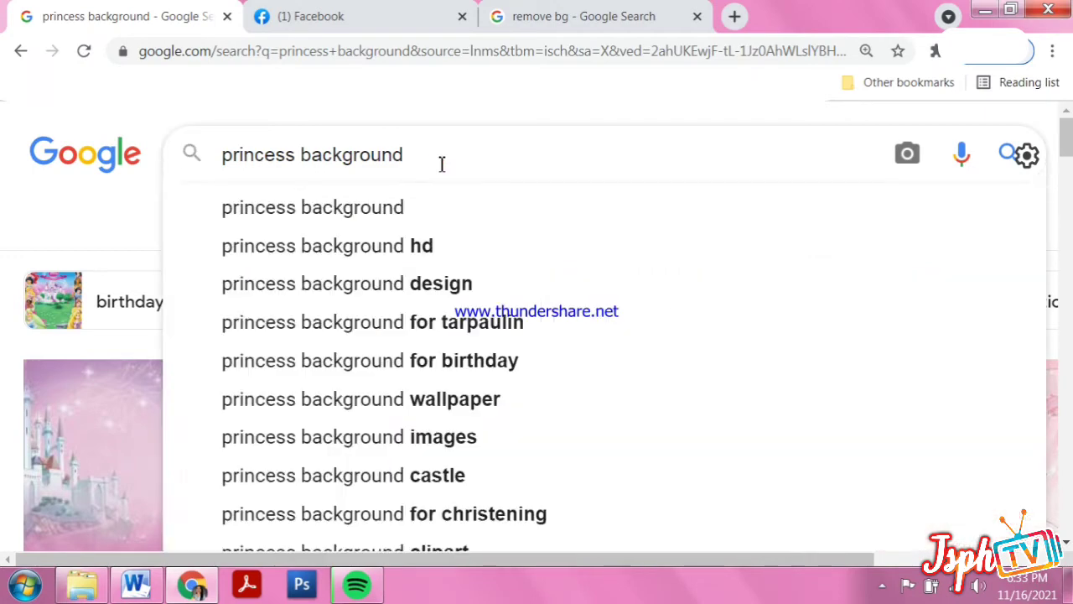
left_click(388, 251)
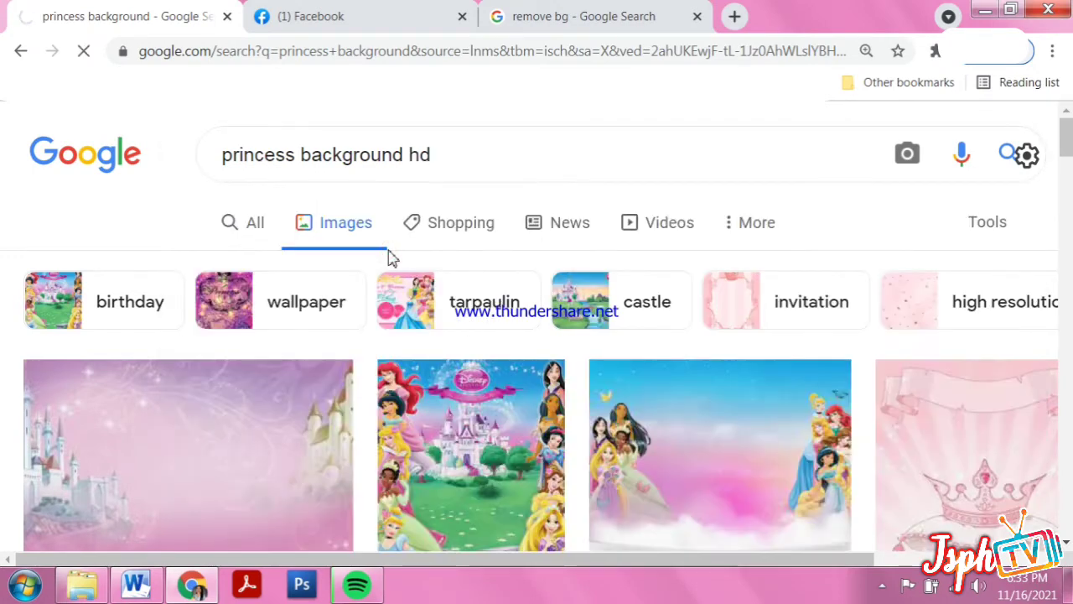
scroll(299, 263, "down", 8)
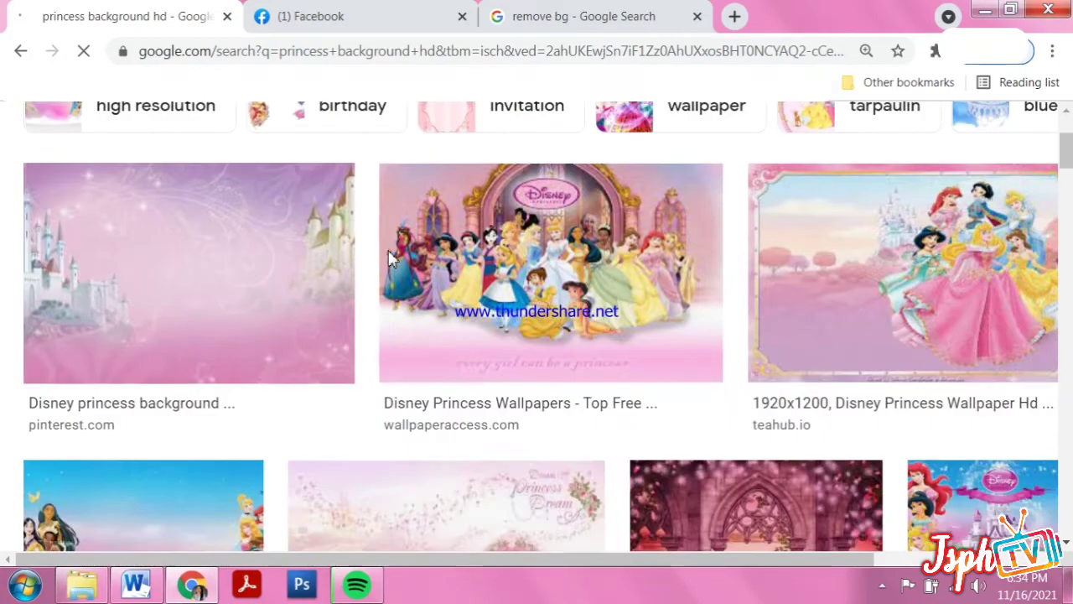
scroll(293, 265, "down", 5)
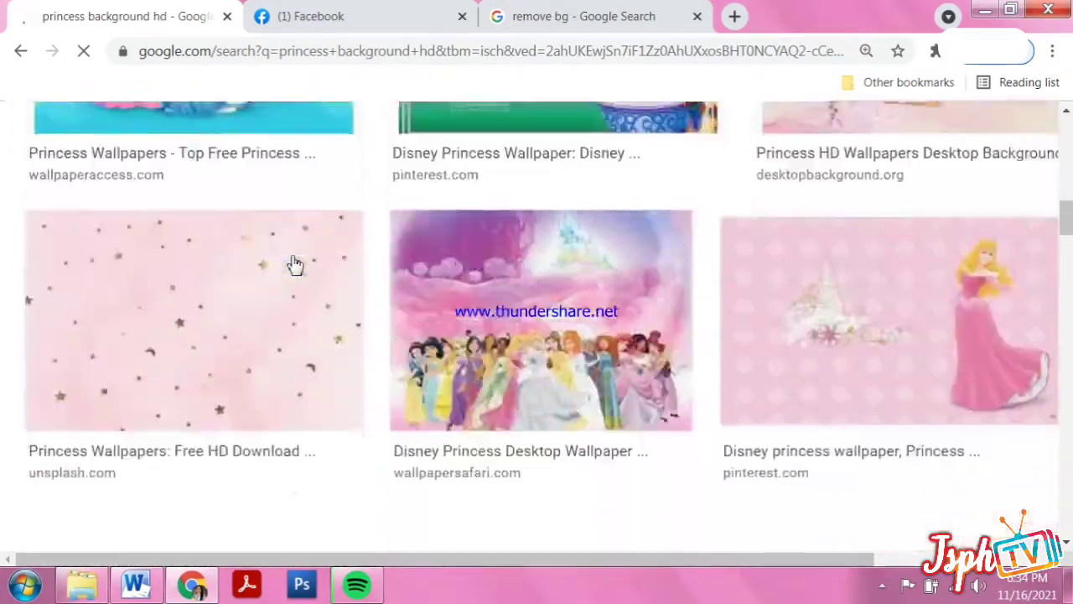
scroll(435, 386, "up", 8)
scroll(325, 366, "up", 5)
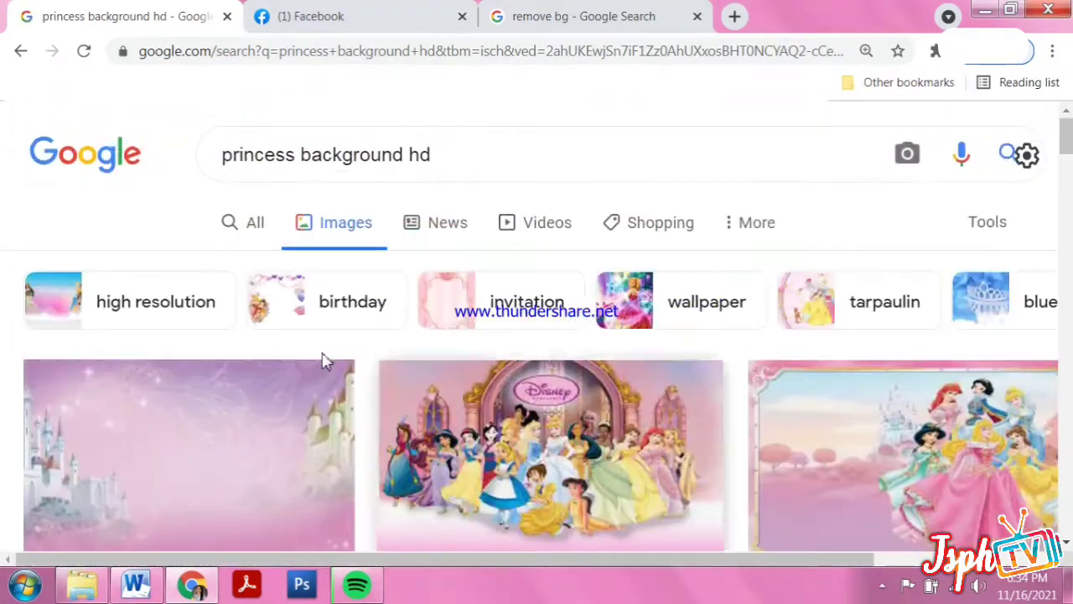
Save the pink castle background as download.jpg and return to Word's picture dialog.
left_click(268, 430)
left_click(882, 584)
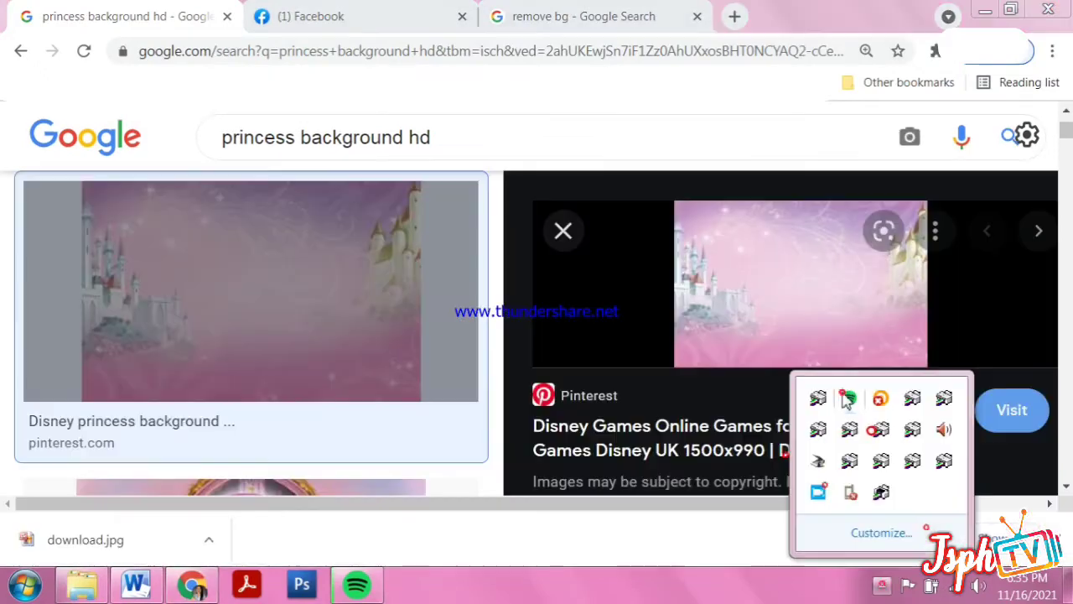
right_click(805, 294)
scroll(148, 378, "down", 10)
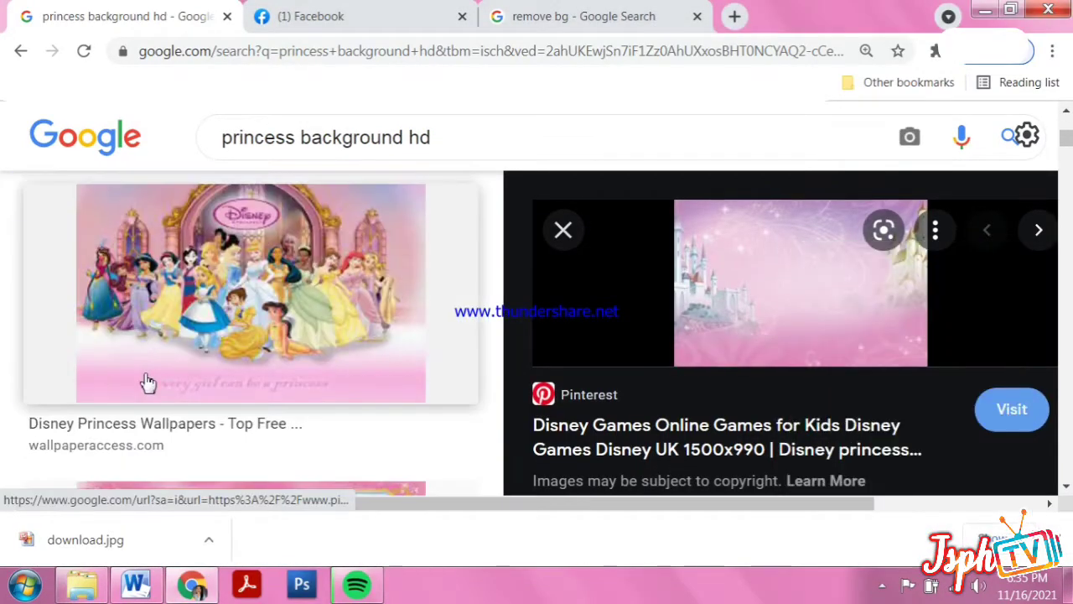
scroll(155, 367, "down", 2)
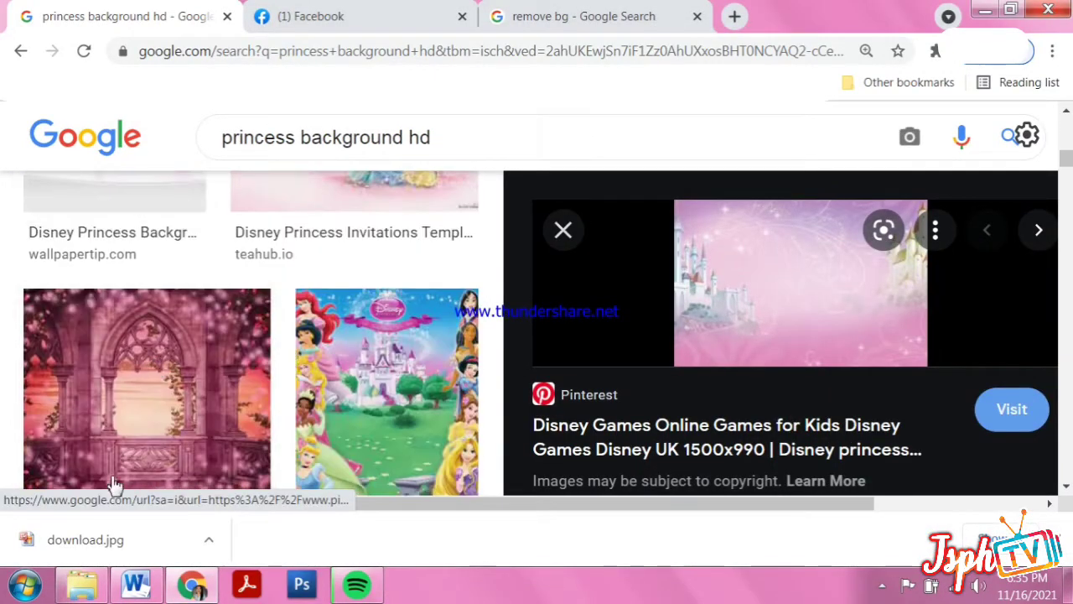
key("alt+Tab")
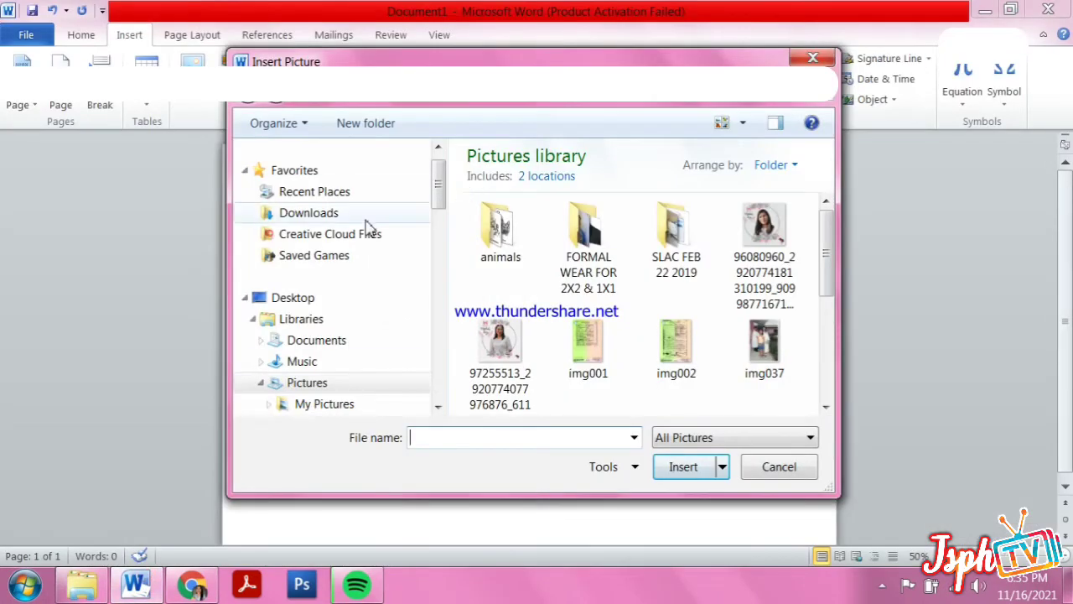
Browse through Recent Places to the Downloads kate folder in the picture dialog.
left_click(365, 215)
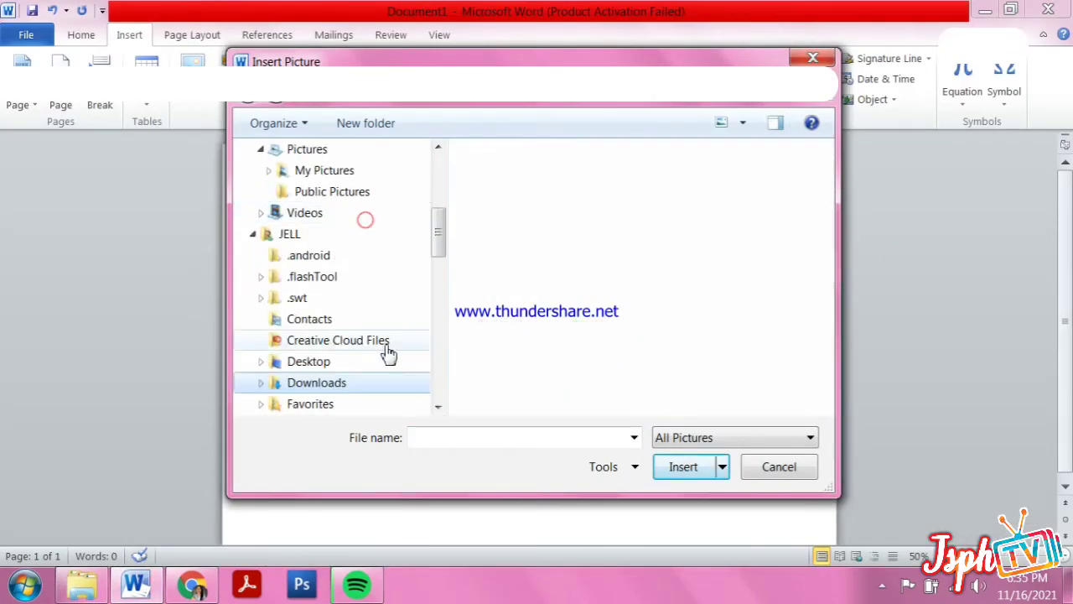
left_click_drag(398, 59, 326, 49)
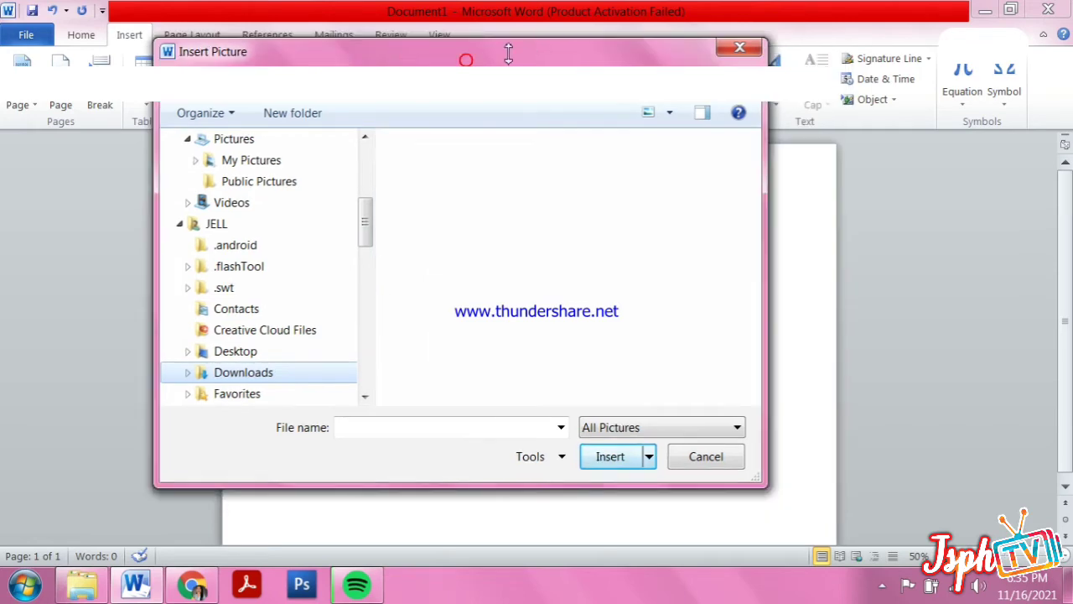
mouse_move(752, 195)
left_mouse_down()
mouse_move(756, 362)
mouse_move(754, 191)
left_mouse_up()
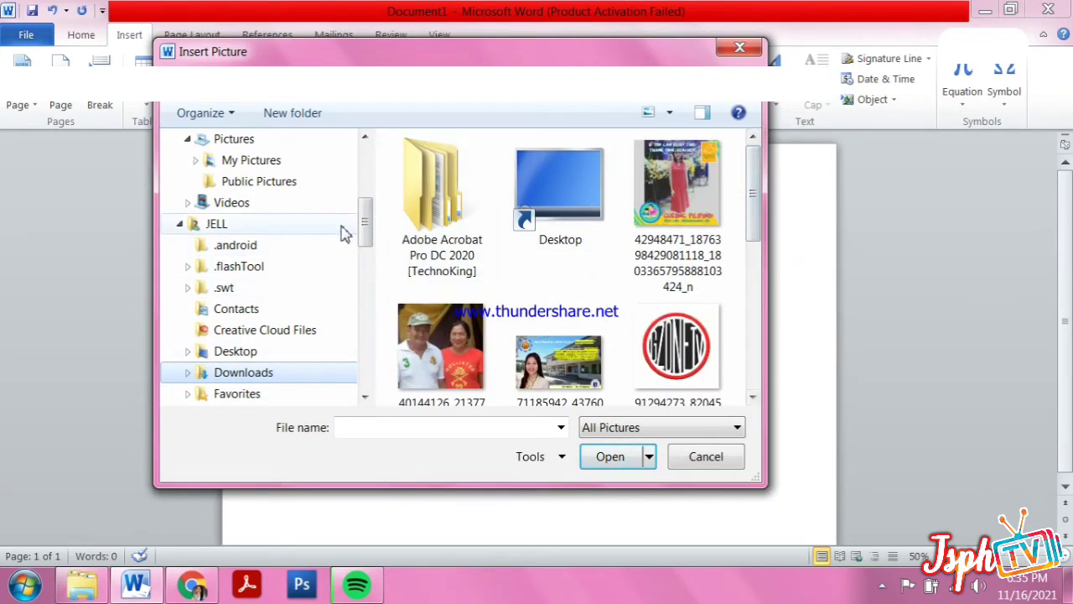
left_click_drag(364, 215, 367, 168)
left_click(257, 211)
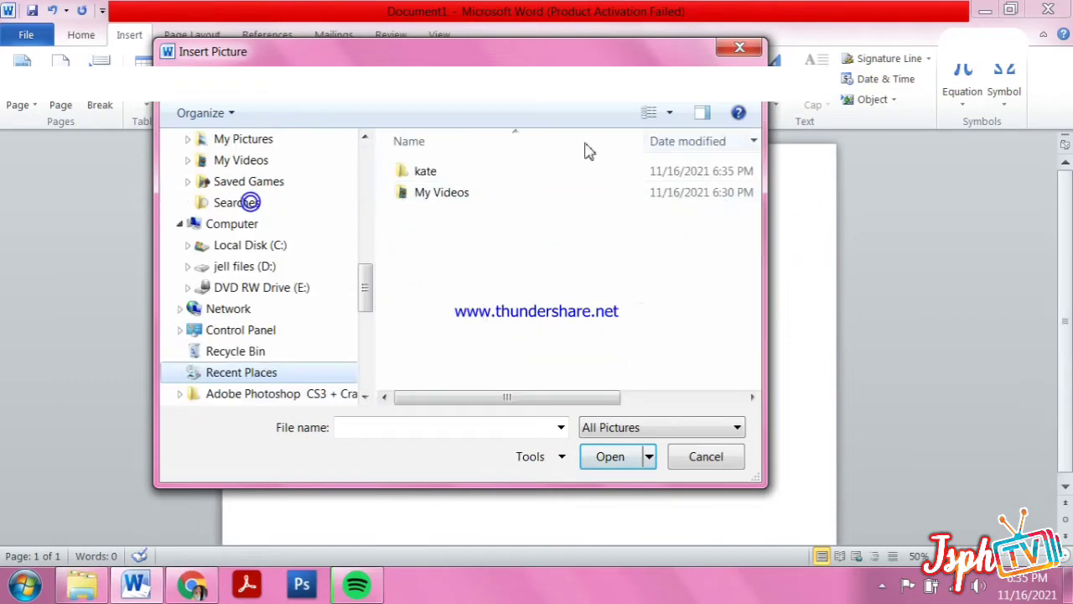
left_click(536, 168)
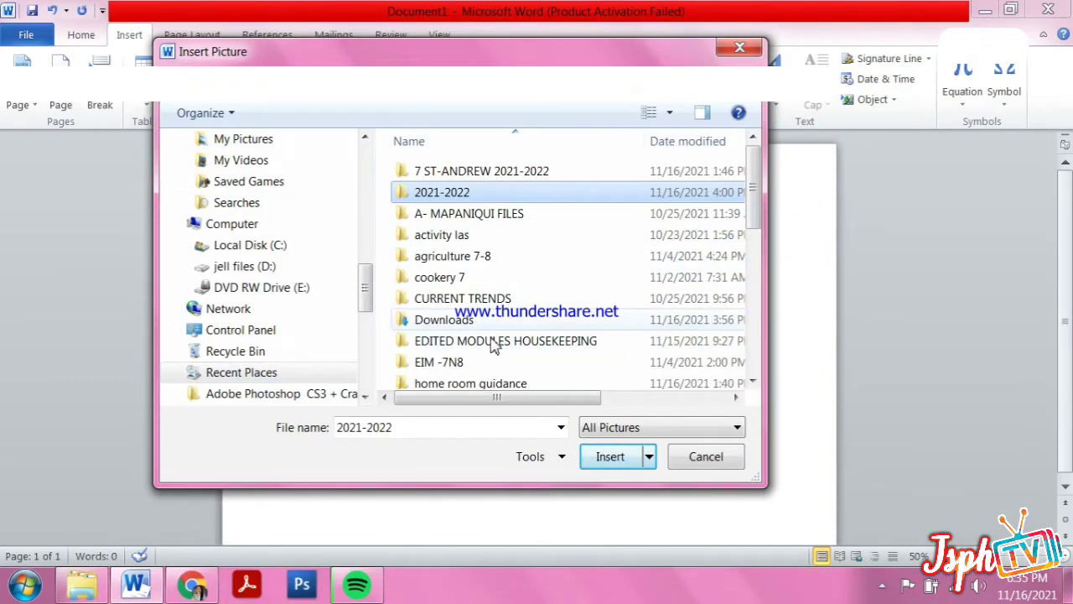
left_click_drag(753, 167, 754, 276)
double_click(457, 264)
Insert the image 'download', then delete the wrongly placed pink picture.
left_click(560, 306)
left_click(611, 456)
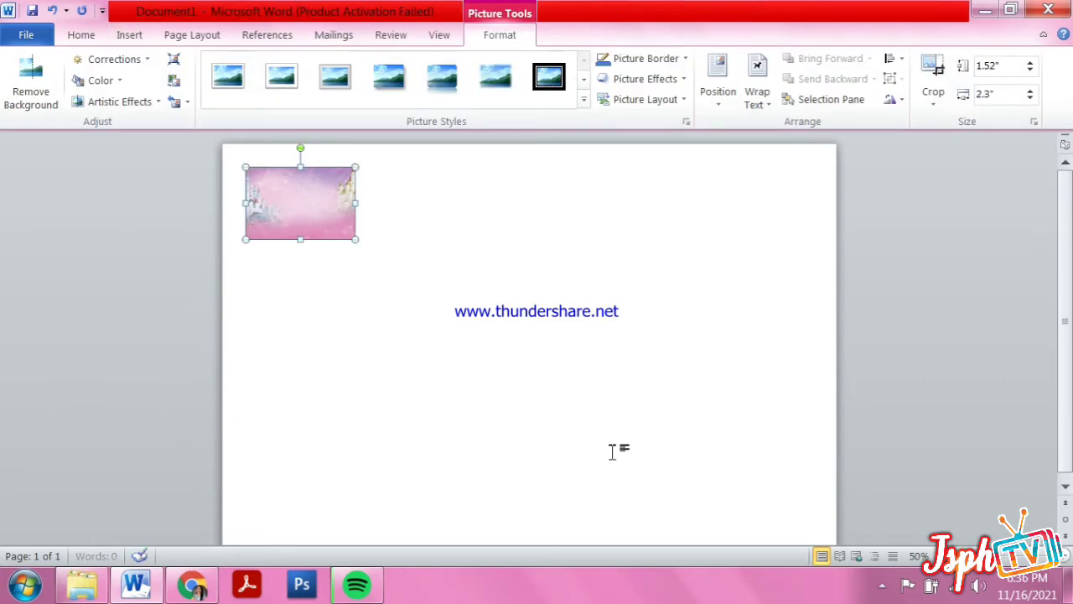
key("Delete")
left_click(129, 34)
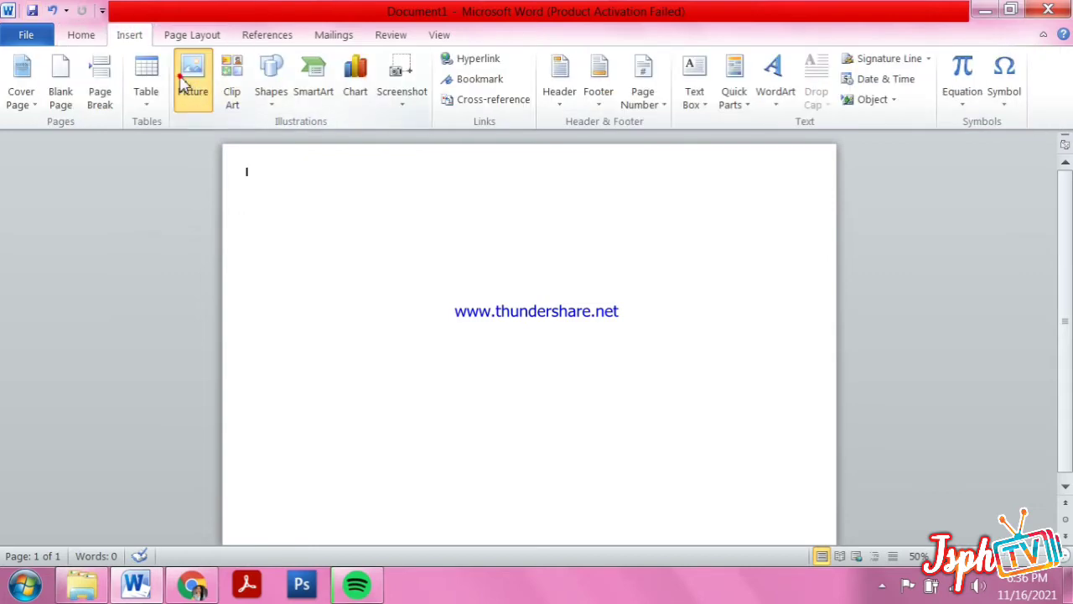
Insert the first kate-folder photo of the girl in a blue dress and select it.
left_click(192, 84)
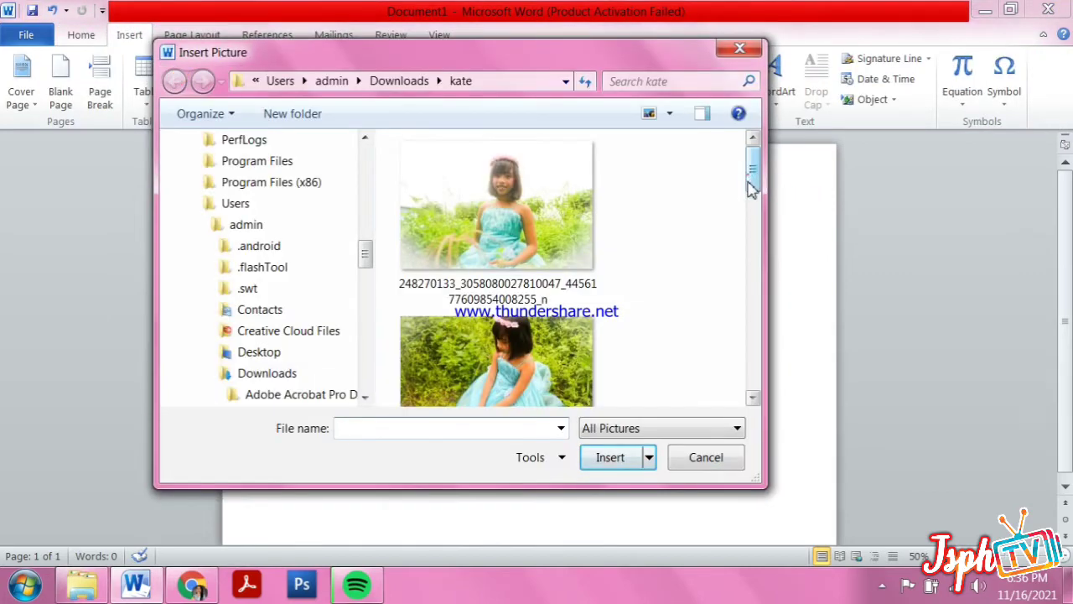
left_click_drag(752, 189, 750, 346)
left_click(499, 163)
left_click(617, 457)
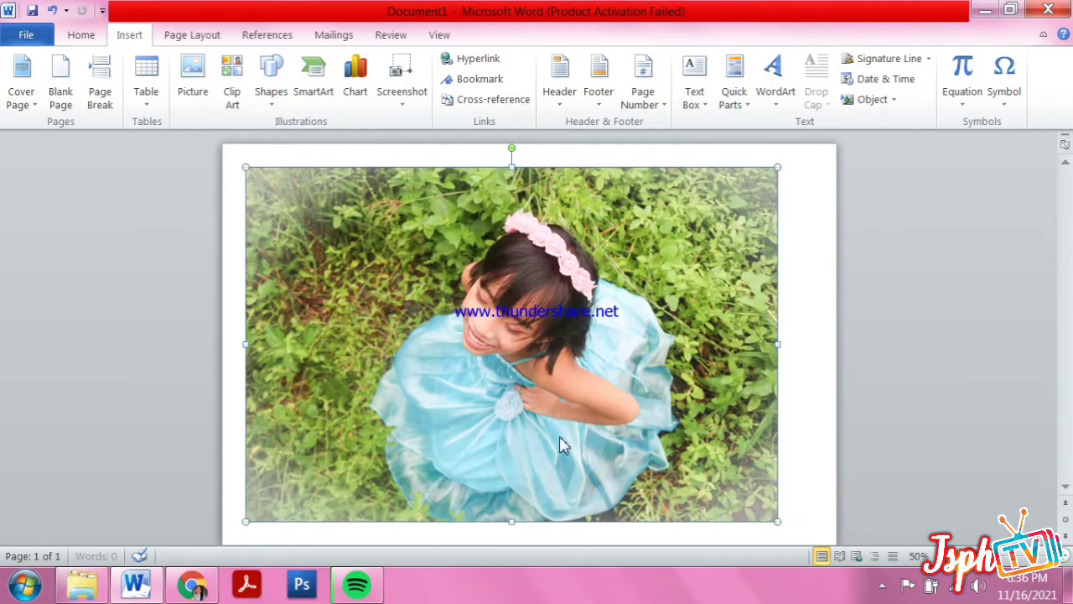
scroll(563, 446, "down", 2)
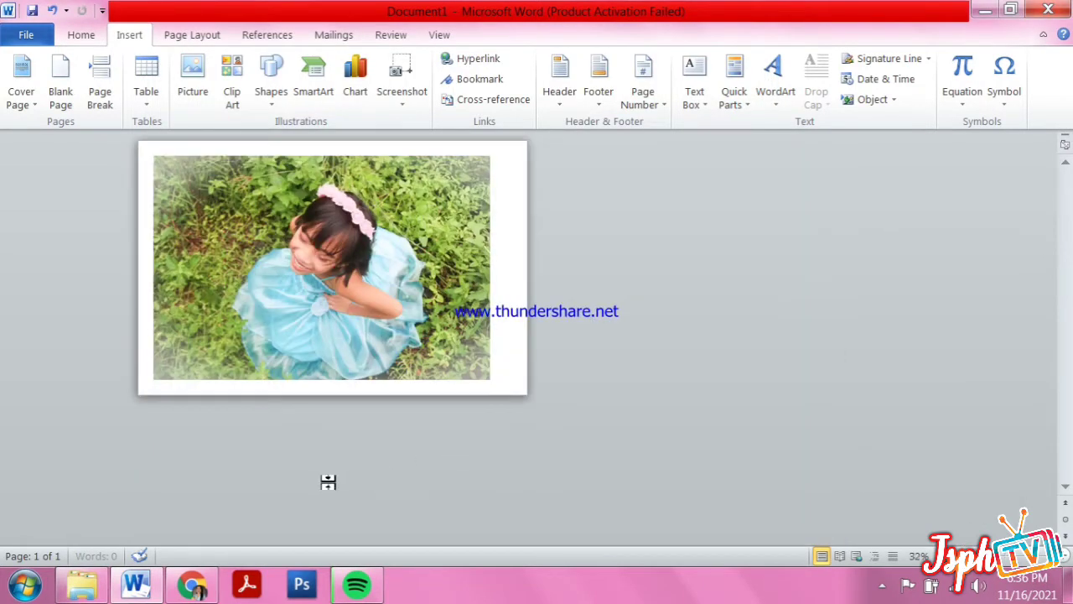
left_click(154, 162)
Enlarge the girl's photo and set its wrapping to In Front of Text.
left_click_drag(144, 149, 493, 394)
left_click(758, 91)
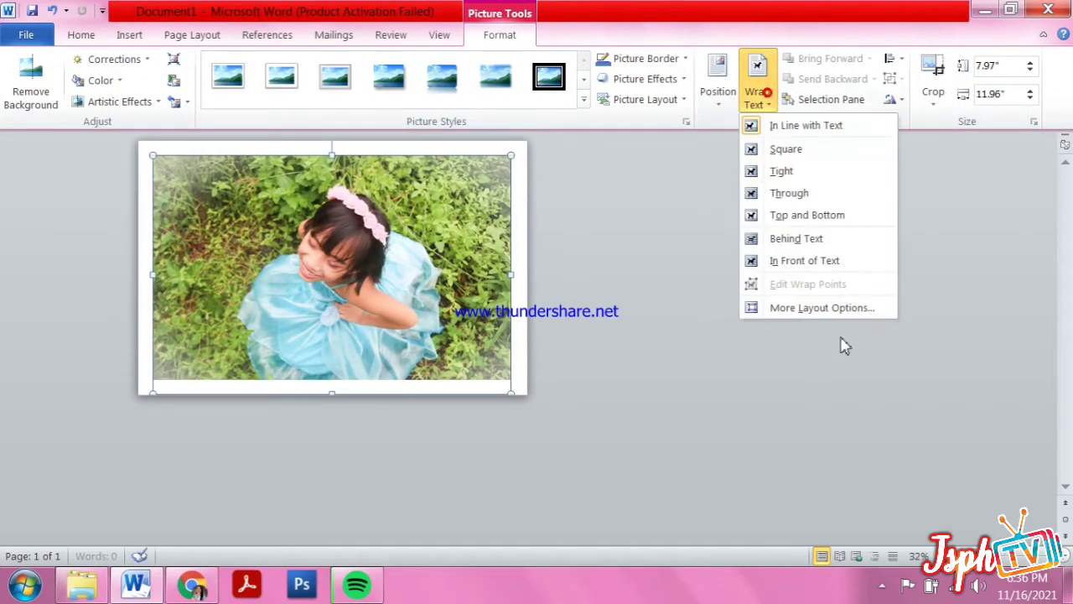
left_click(805, 259)
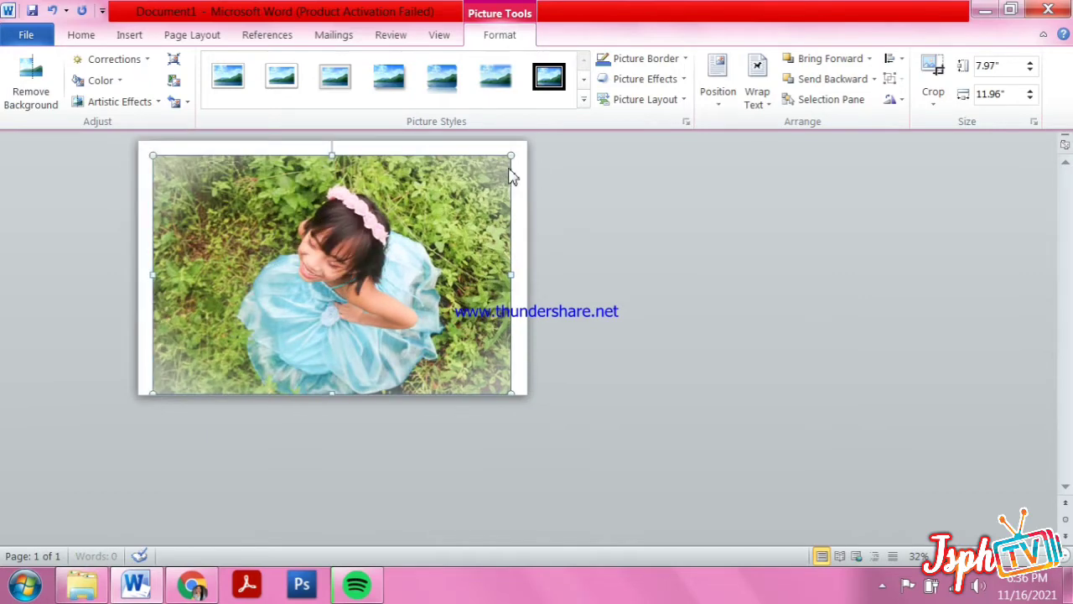
Stretch the photo to cover the whole landscape page at 8.66" by 13.34".
left_click_drag(513, 176, 511, 173)
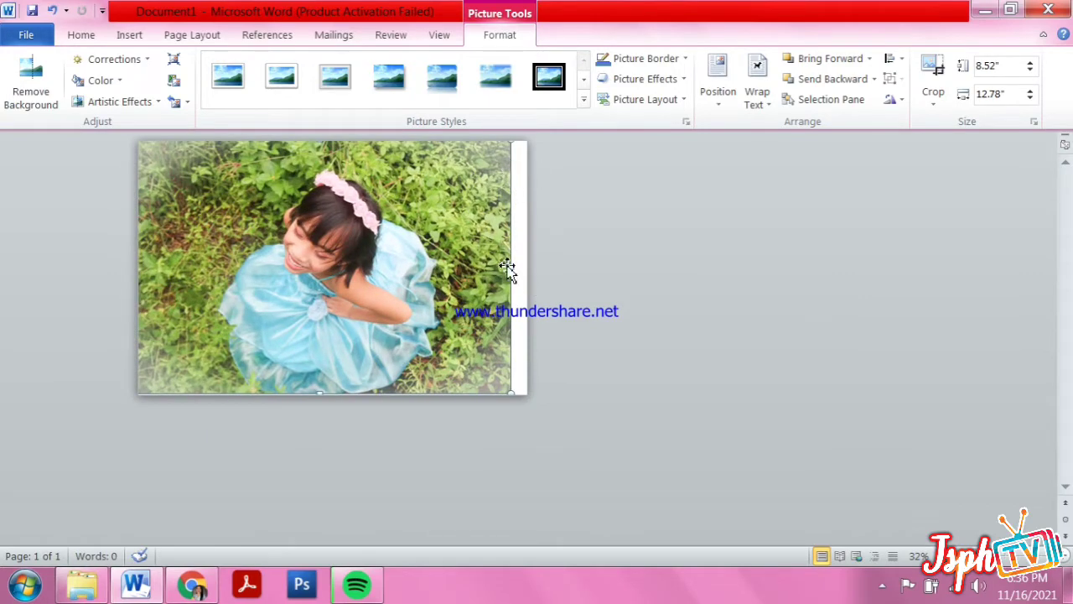
left_click_drag(525, 268, 540, 269)
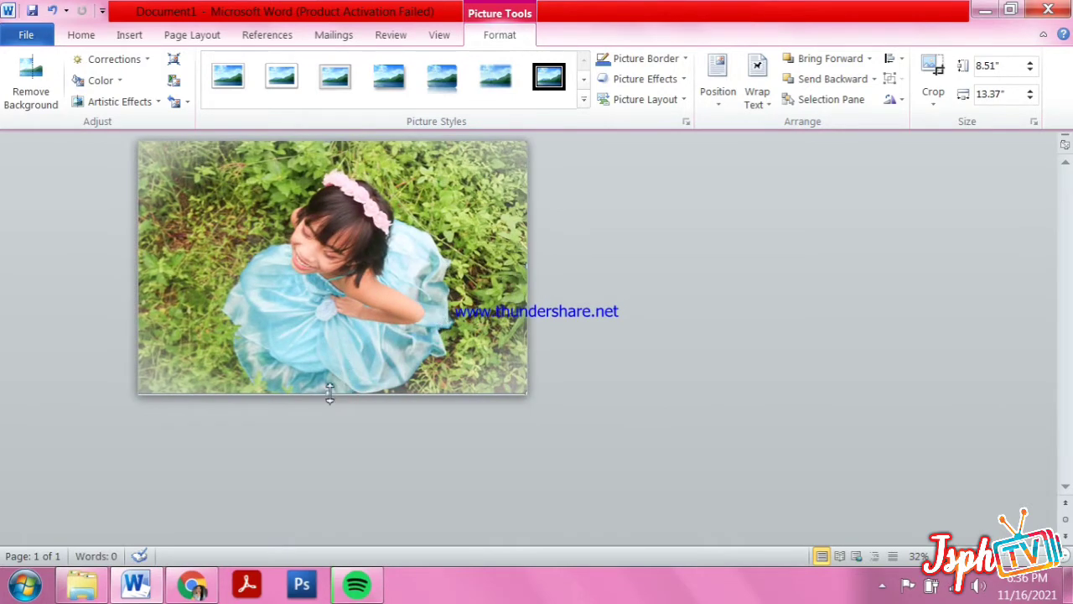
left_click_drag(328, 392, 326, 396)
left_click_drag(329, 393, 333, 408)
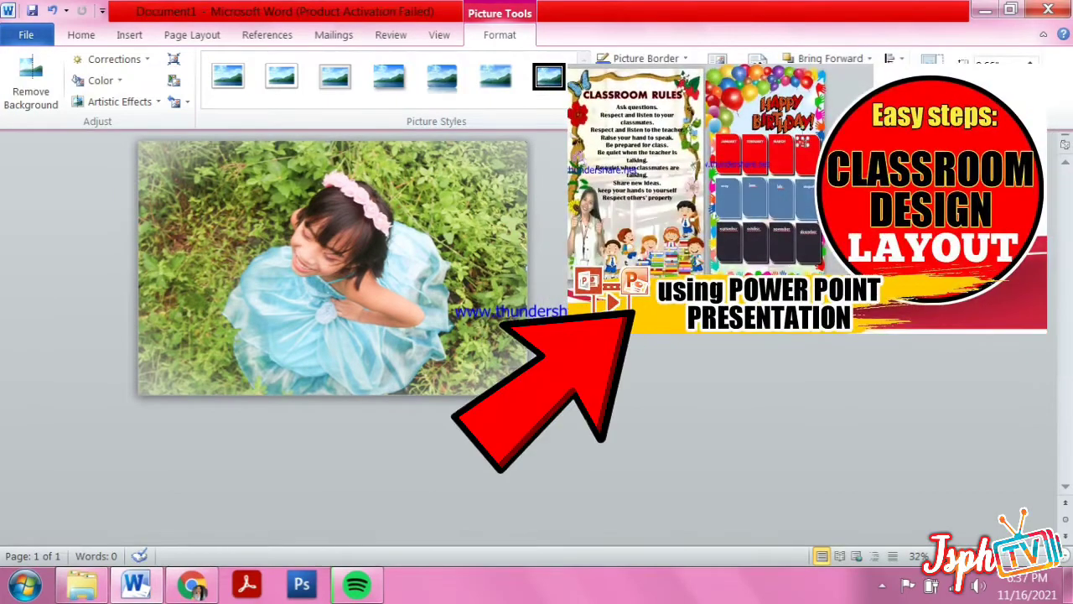
left_click(208, 37)
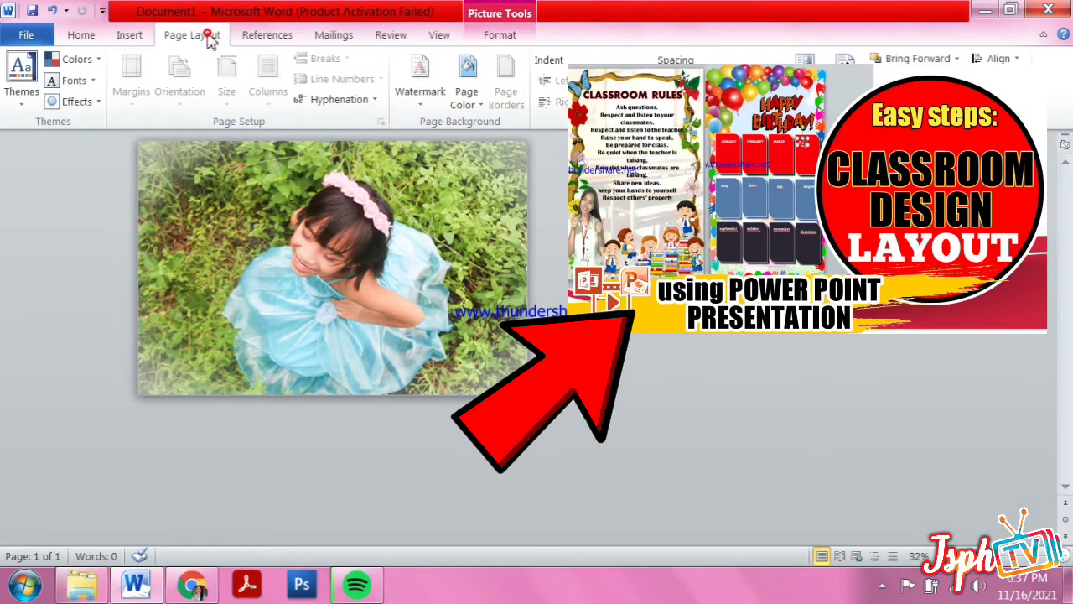
left_click(491, 33)
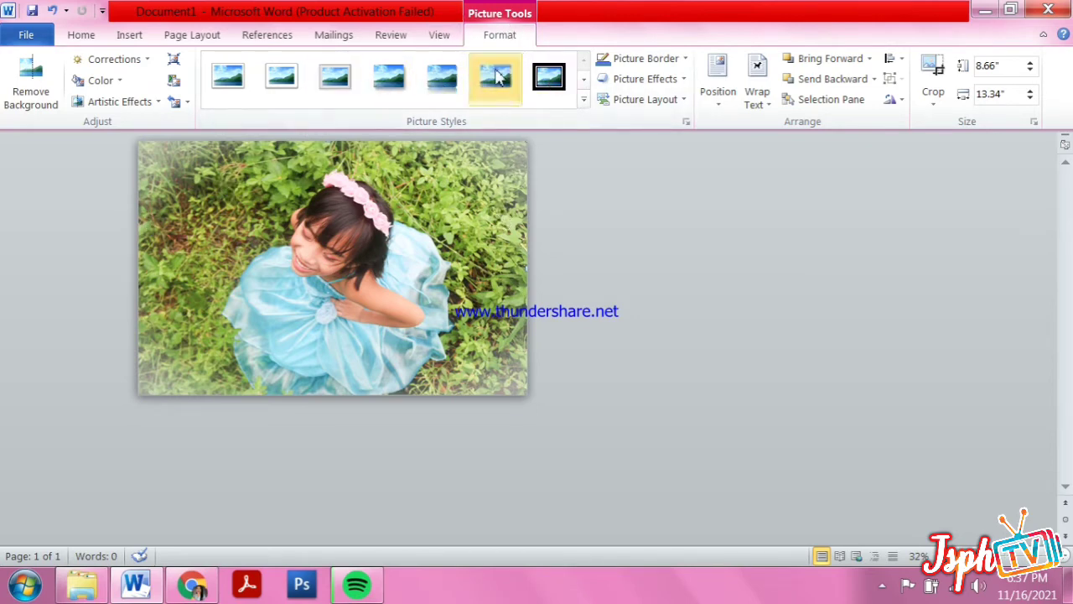
left_click(445, 35)
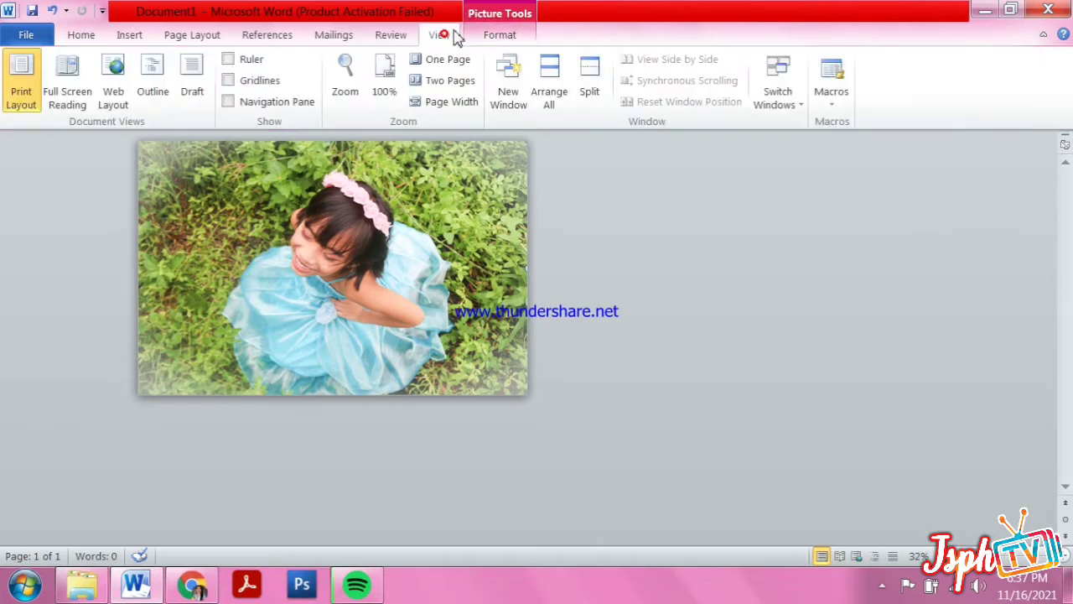
left_click(489, 32)
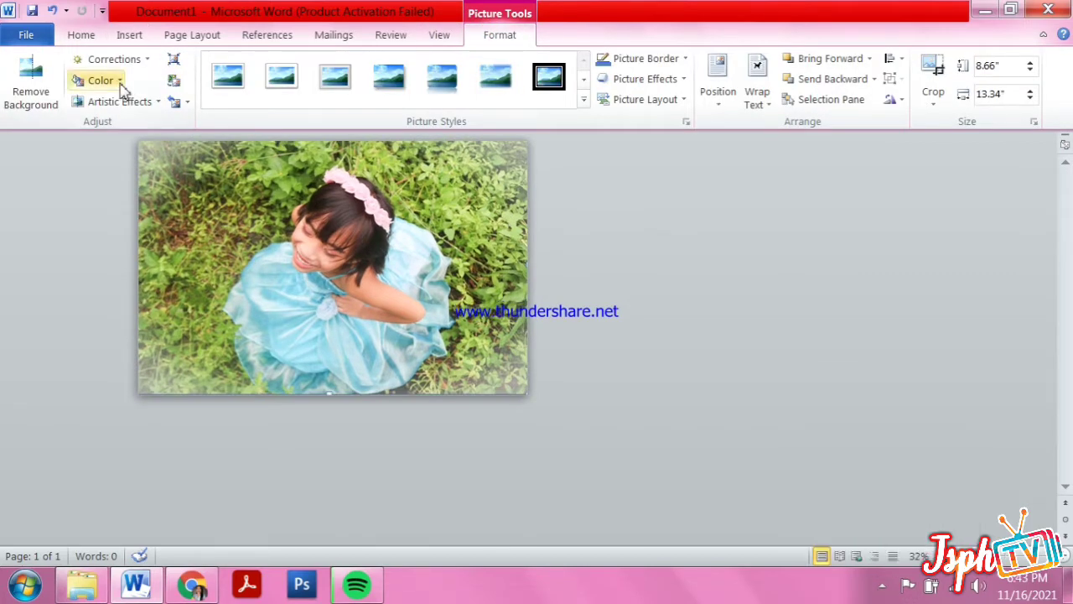
Browse the Color and Corrections presets without applying any.
left_click(105, 79)
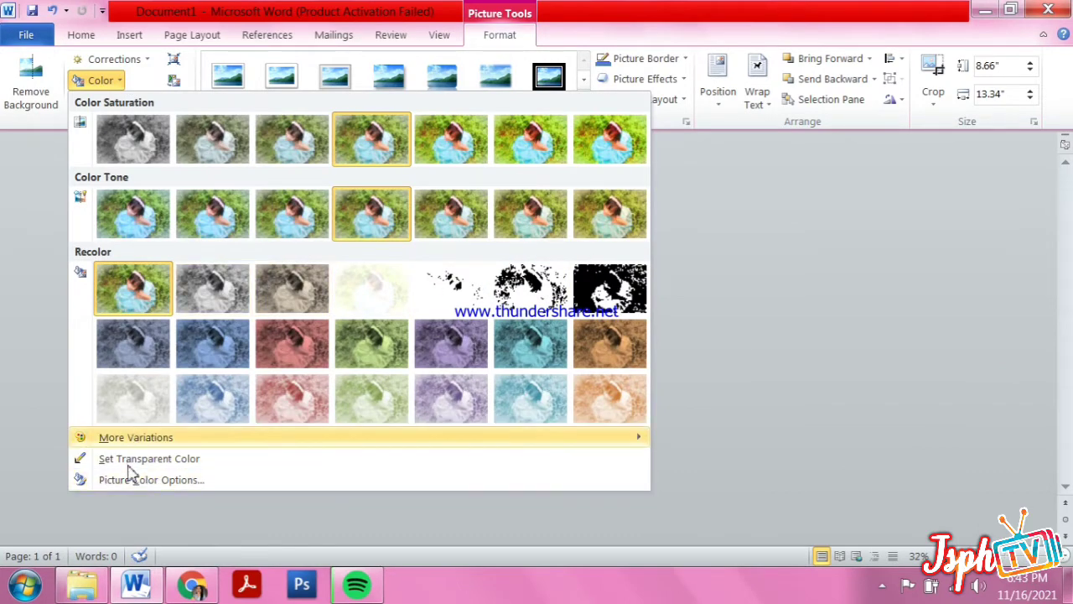
left_click(801, 209)
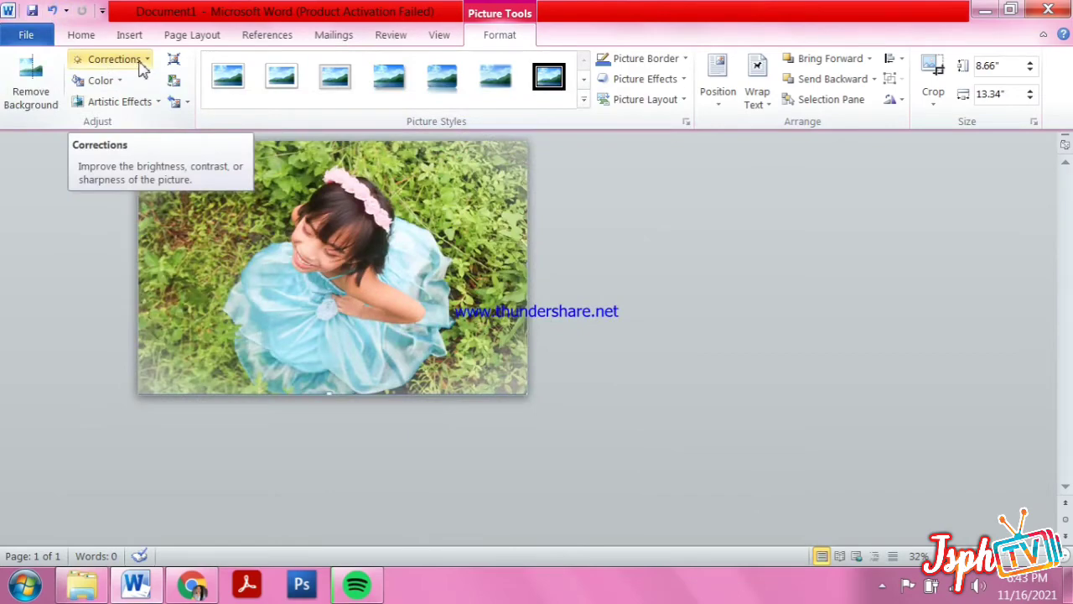
left_click(141, 60)
left_click(25, 239)
Try Set Transparent Color, then open Picture Color Options at 100% saturation and 6,500 temperature.
left_click(95, 80)
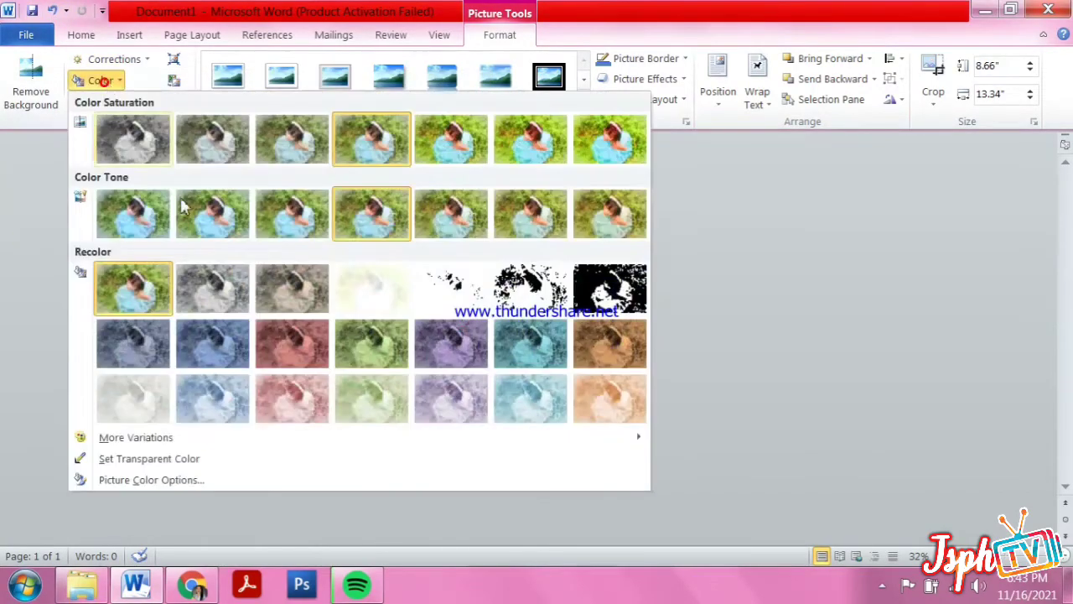
mouse_move(141, 443)
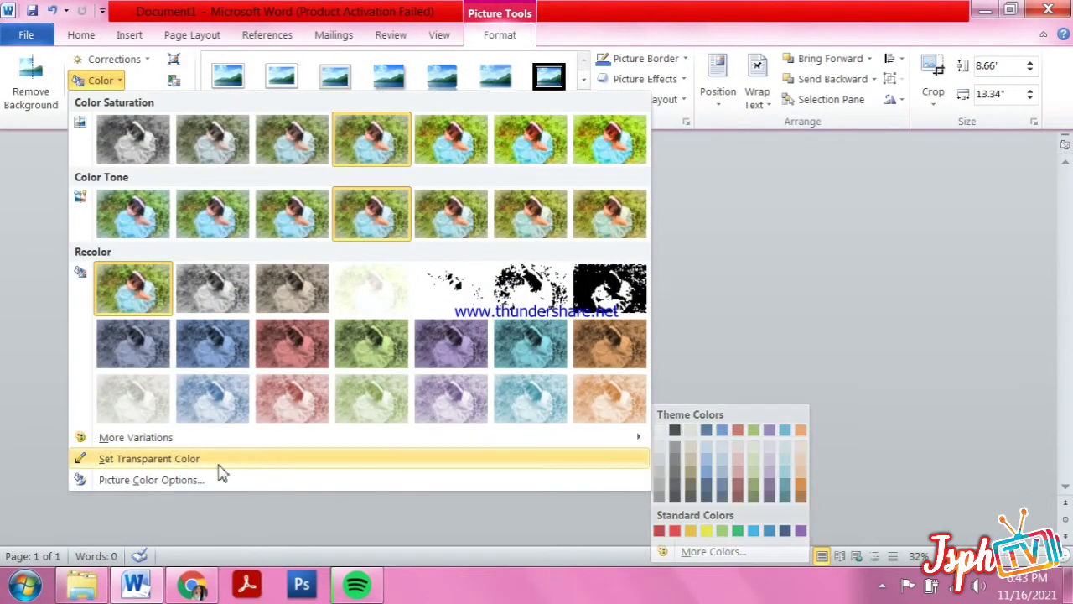
left_click(219, 466)
left_click(218, 464)
left_click(100, 81)
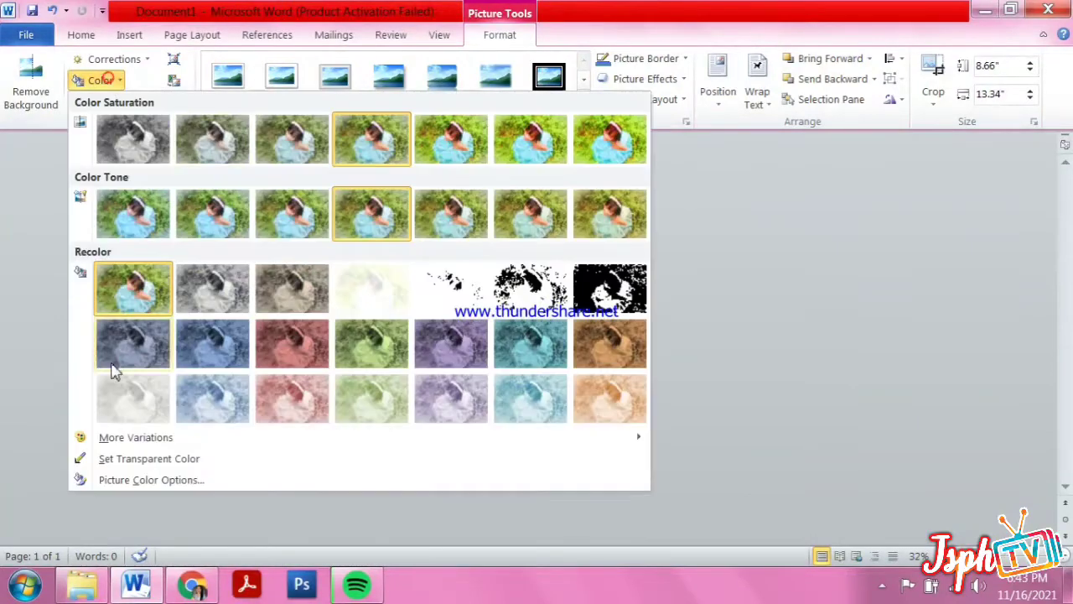
left_click(168, 480)
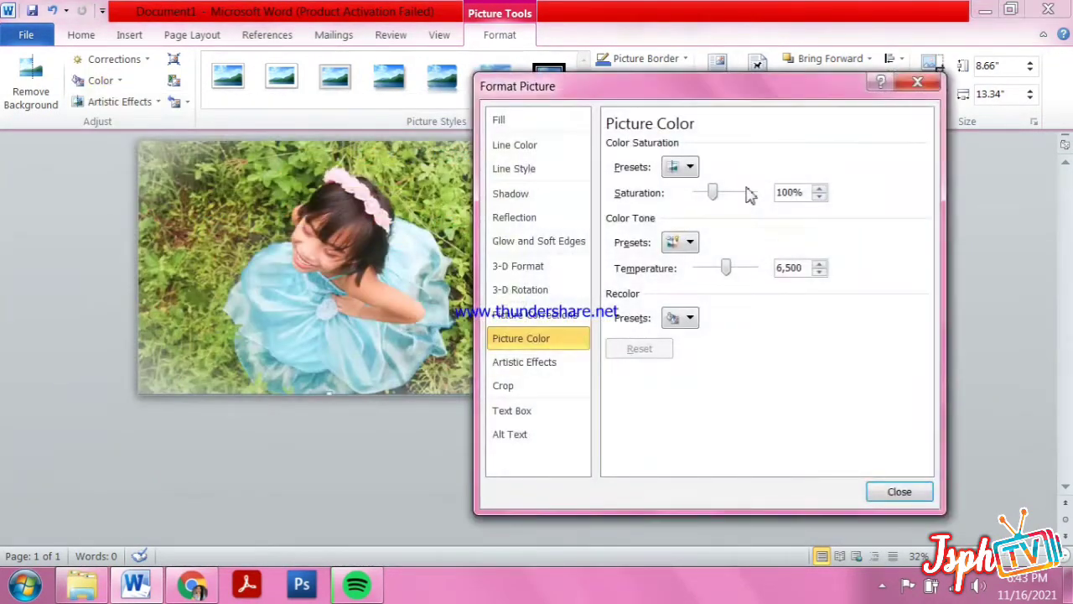
Raise the photo's colour temperature to 7,500 and saturation to 253%, then close the dialog.
left_click_drag(627, 88, 695, 91)
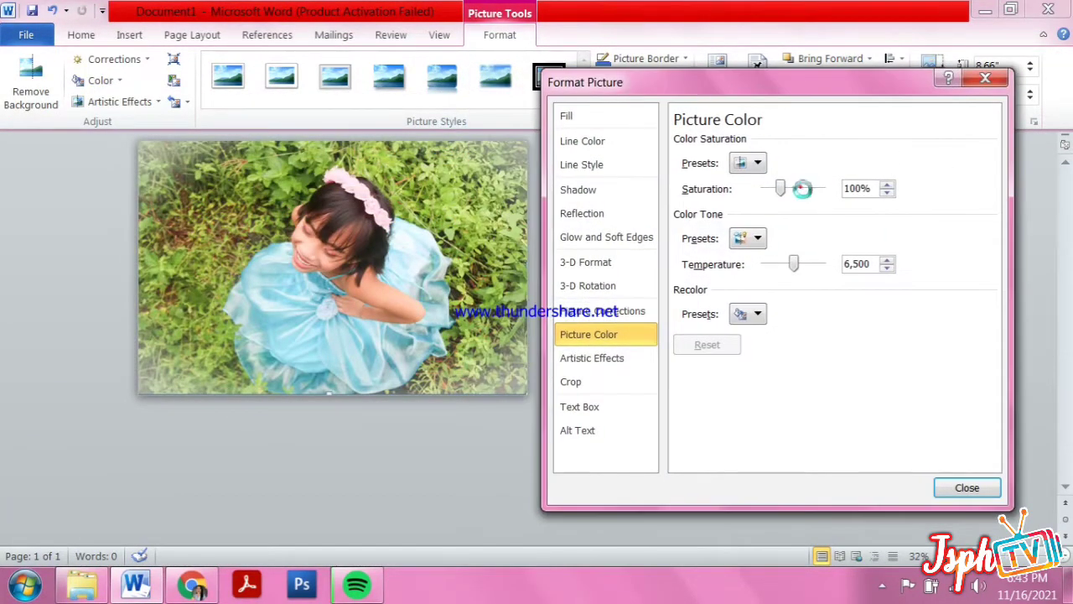
left_click(801, 187)
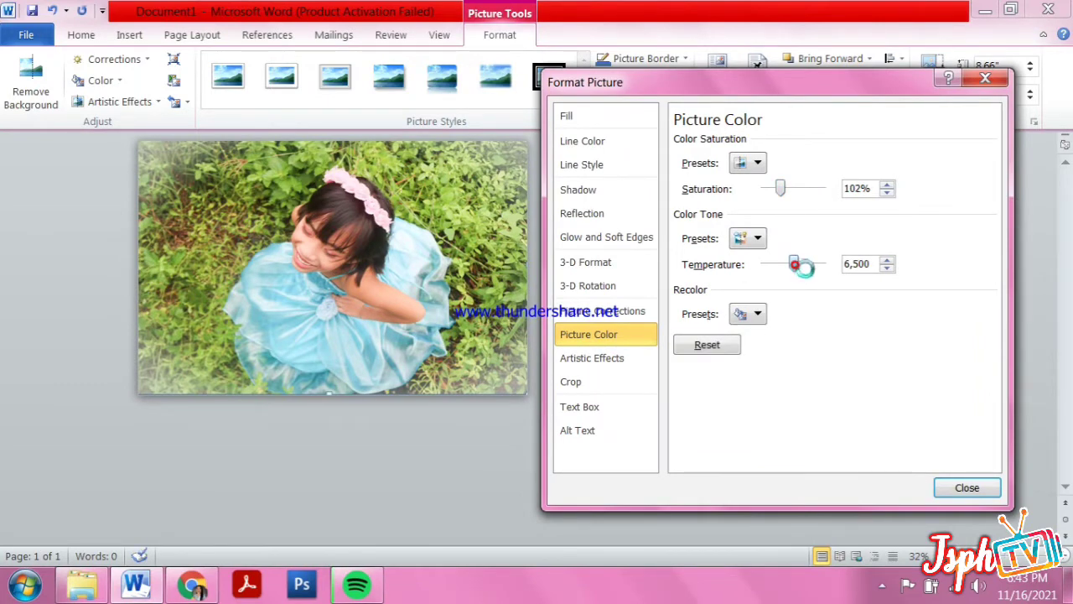
left_click(800, 264)
left_click(803, 188)
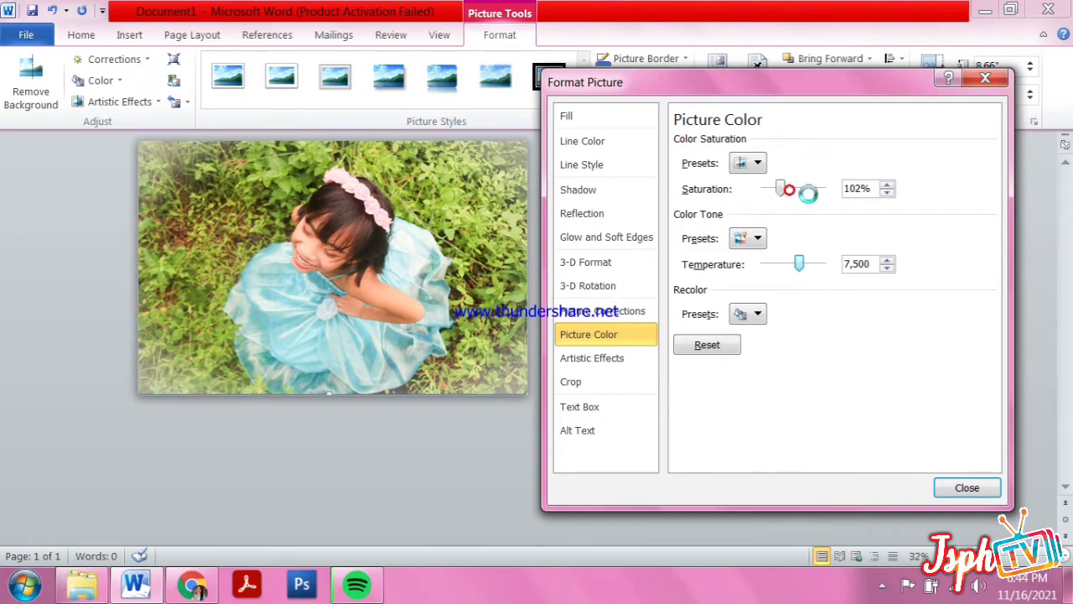
left_click(803, 188)
left_click(803, 188)
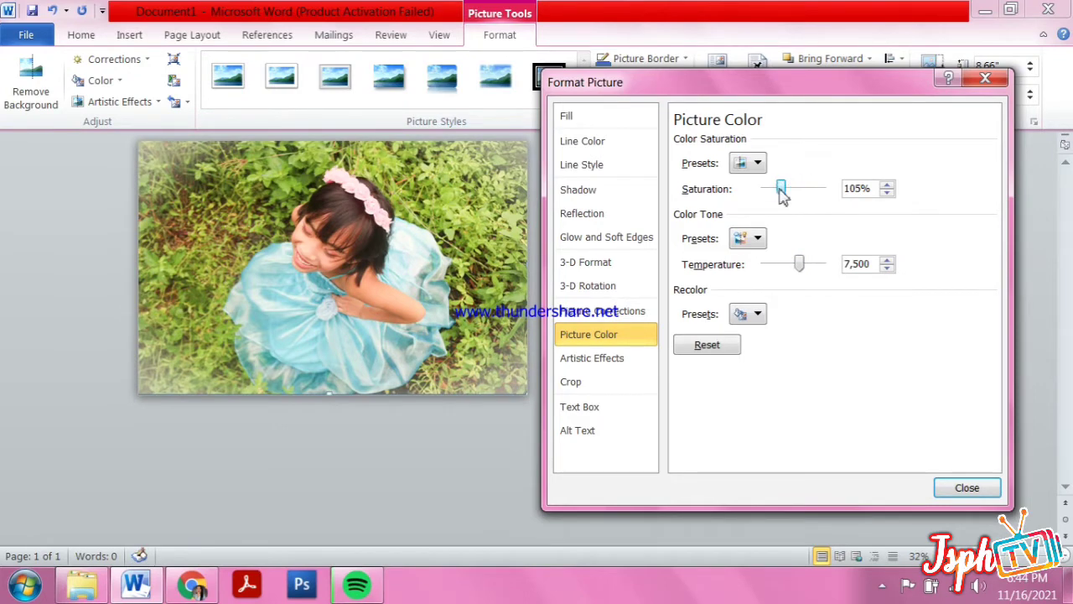
left_click(803, 187)
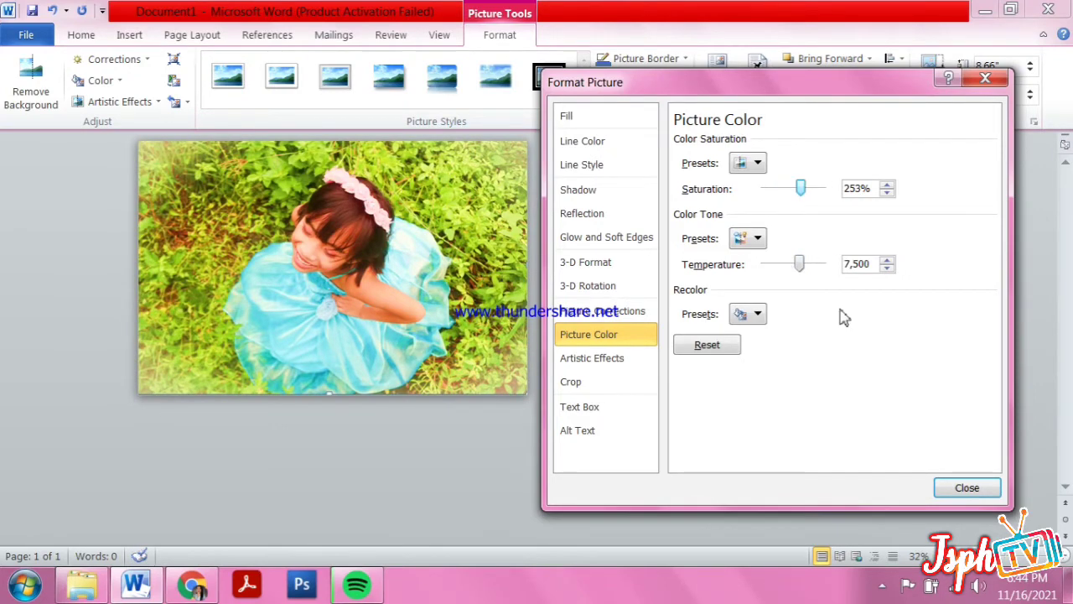
left_click(964, 488)
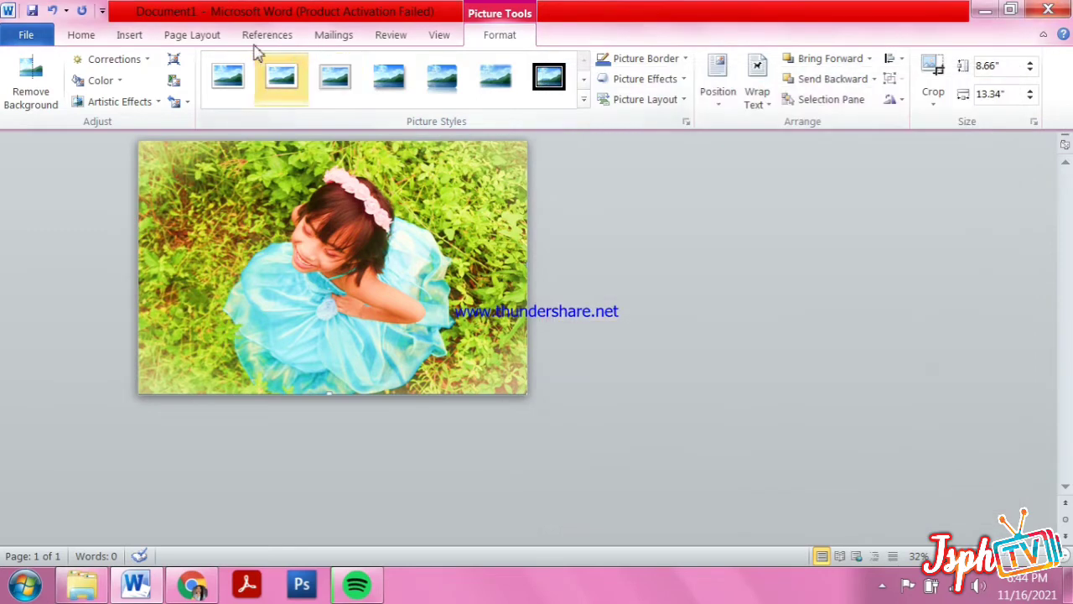
Add a built-in Simple Text Box, 0.46" by 4.8", over the girl's photo.
left_click(126, 36)
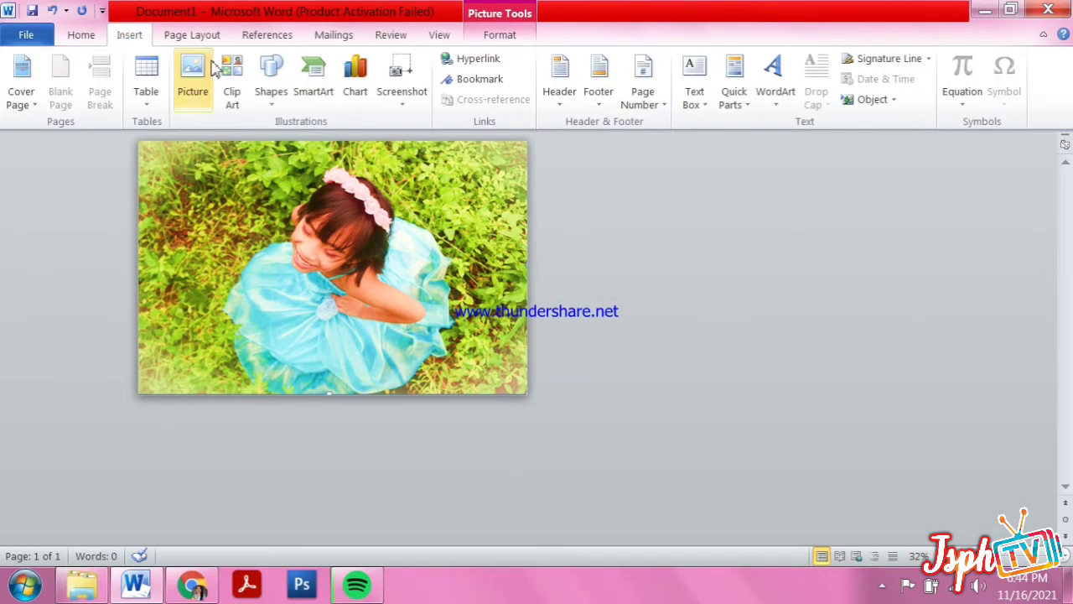
left_click(91, 38)
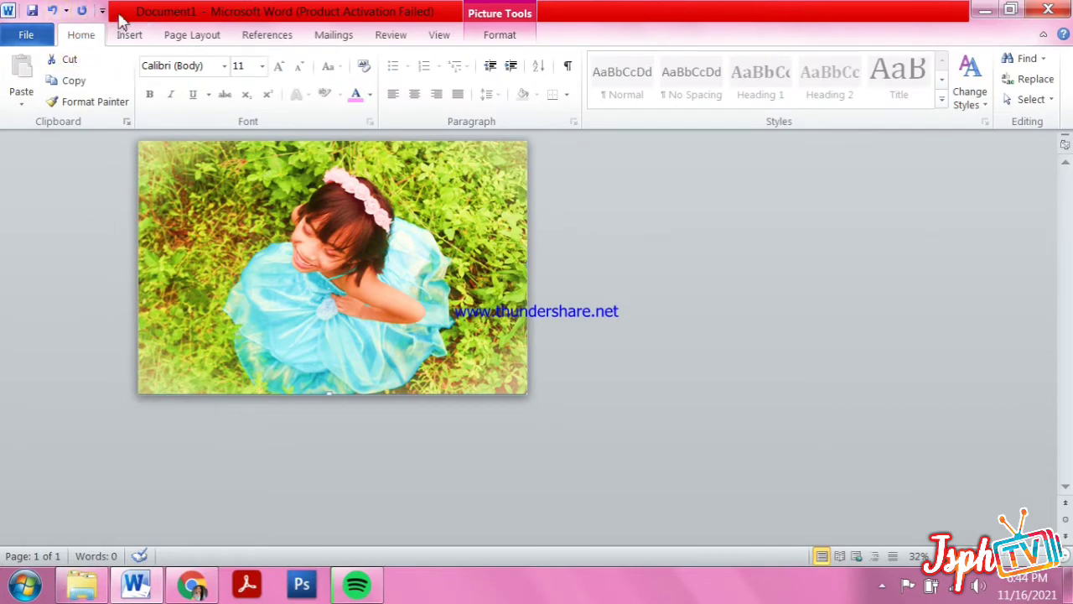
left_click(136, 38)
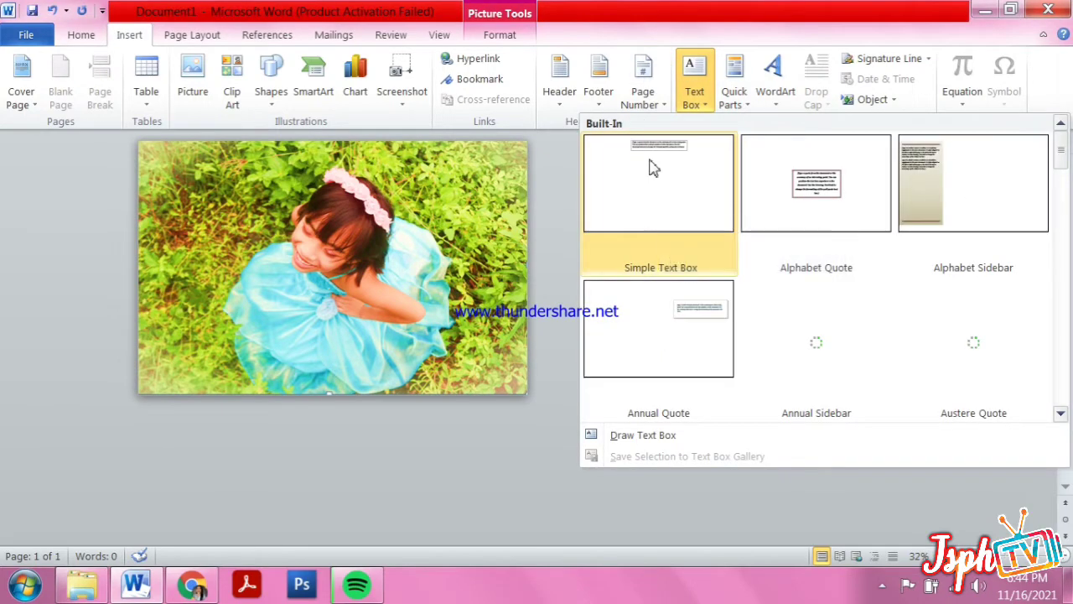
left_click(649, 161)
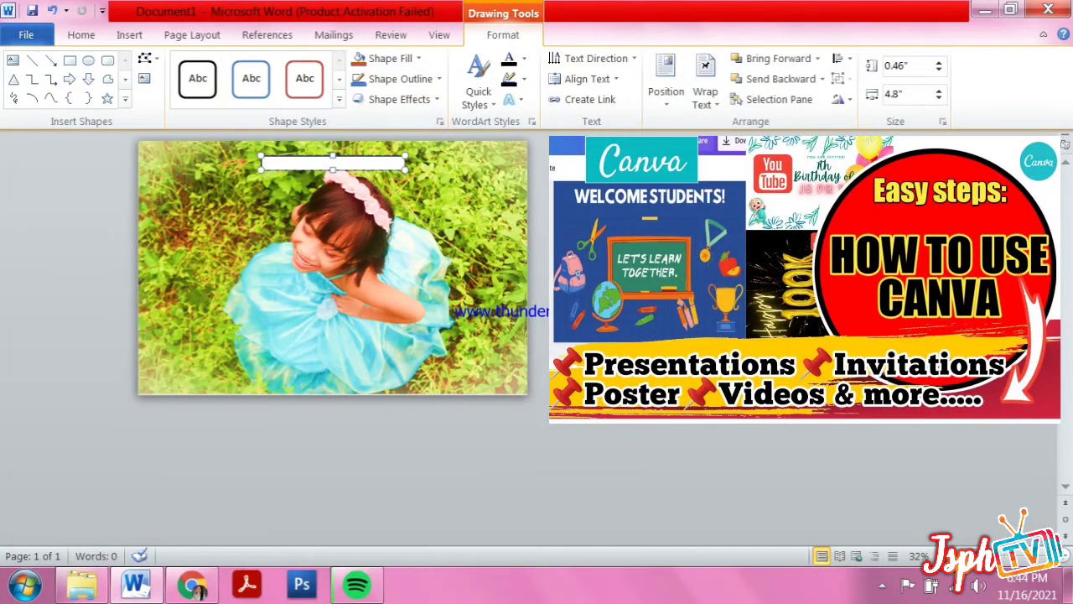
Type the greeting in the text box, then set its Shape Fill to No Fill and Shape Outline to No Outline.
type("Jsph")
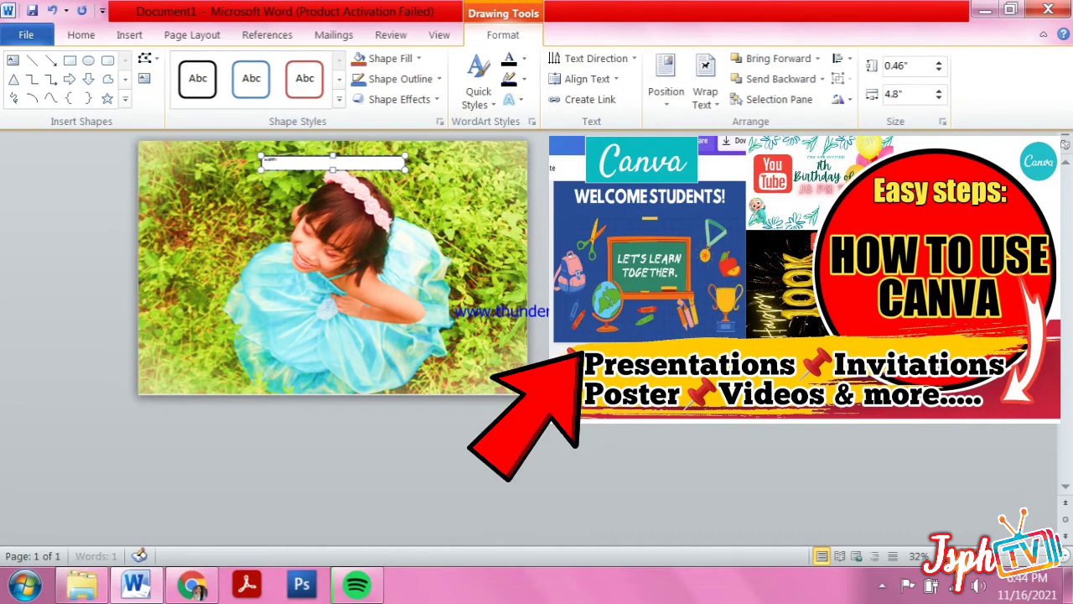
type(" TV")
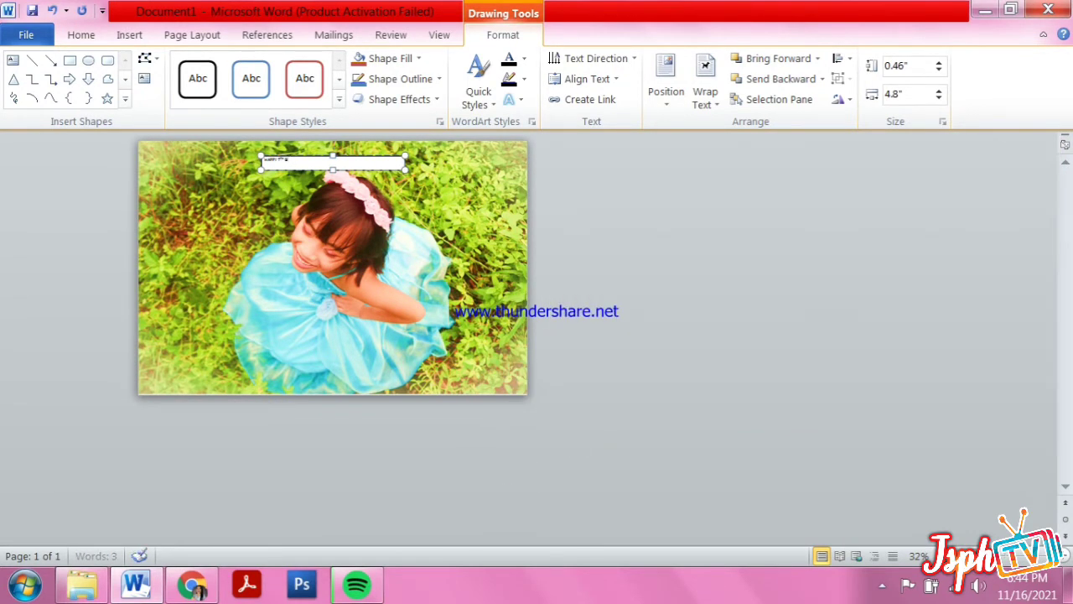
key("ctrl+a")
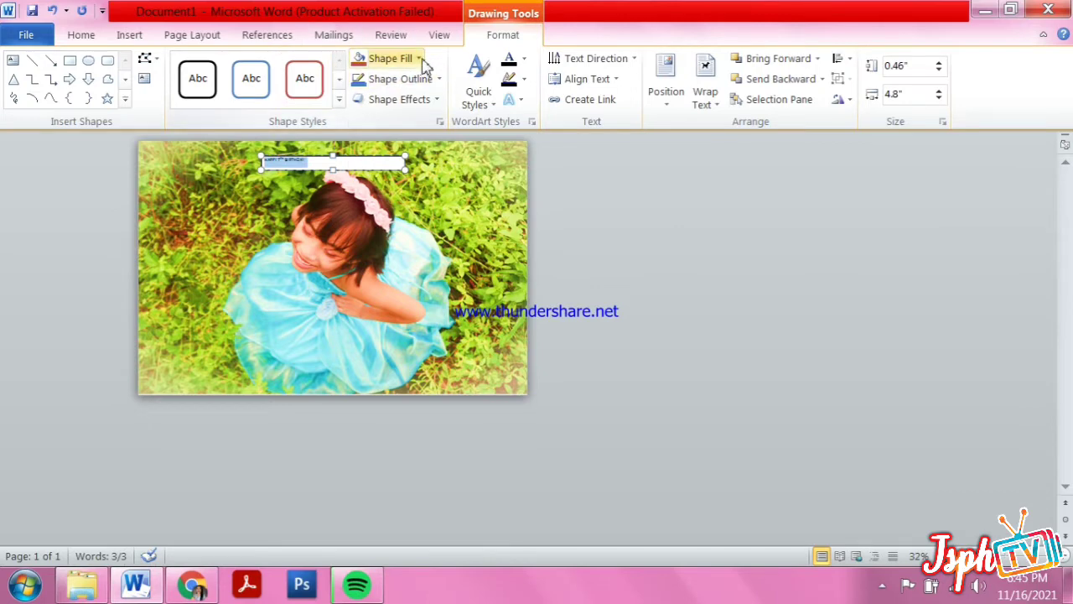
left_click(421, 58)
left_click(411, 219)
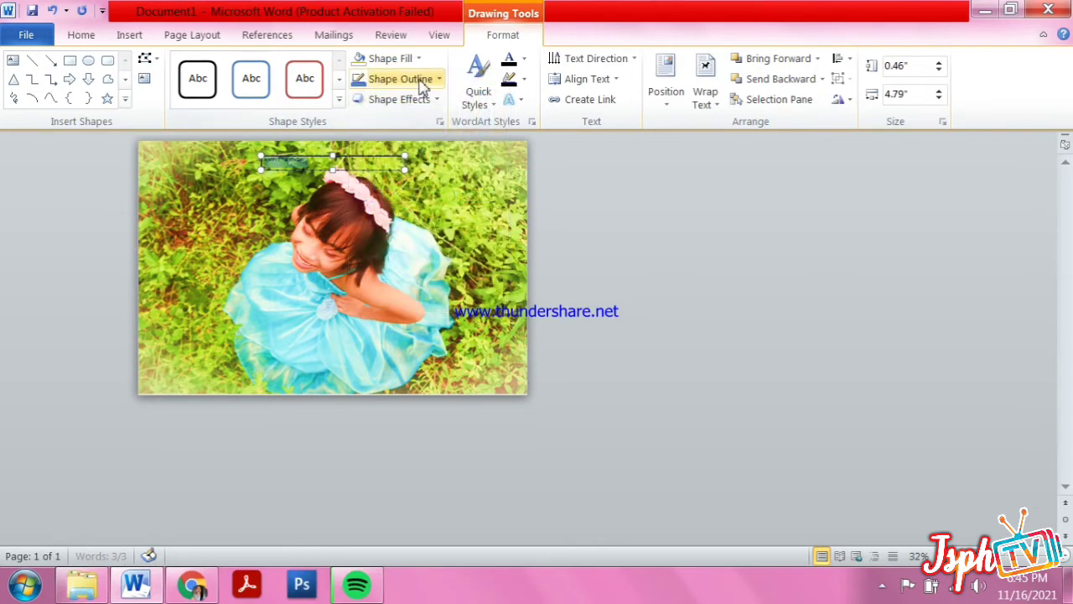
left_click(416, 79)
left_click(425, 237)
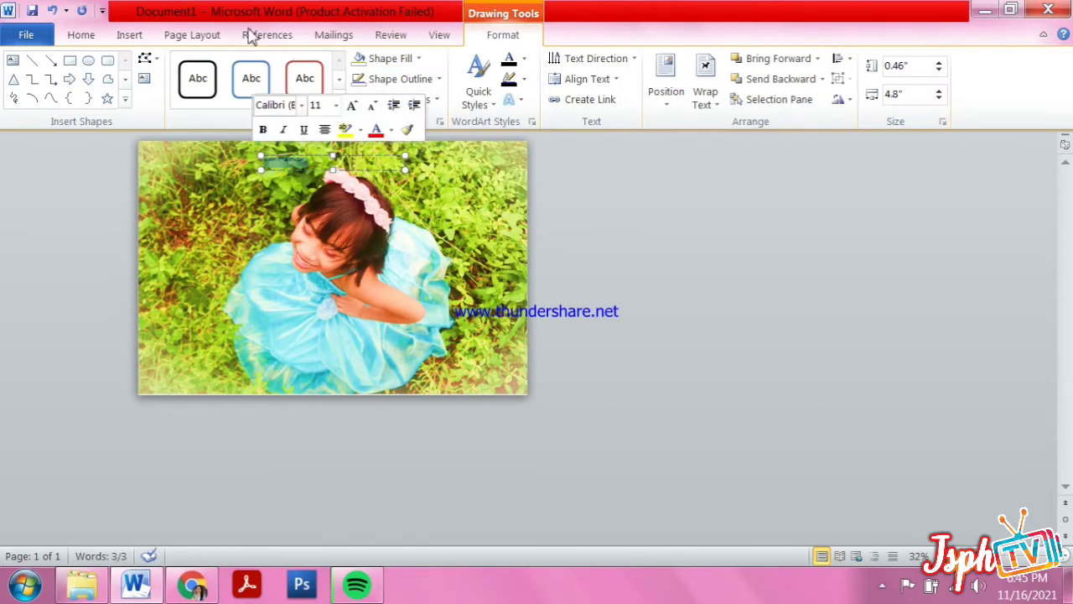
left_click(80, 36)
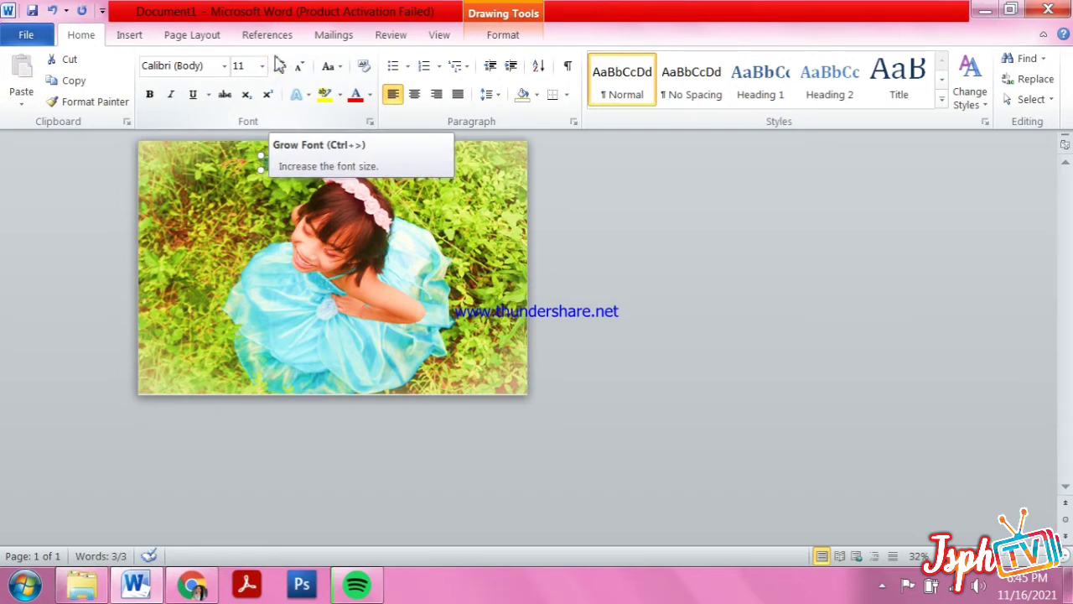
Grow the greeting to 80 pt, move it top-left and widen the box to one line.
left_click(273, 71)
left_click(278, 71)
left_click(279, 71)
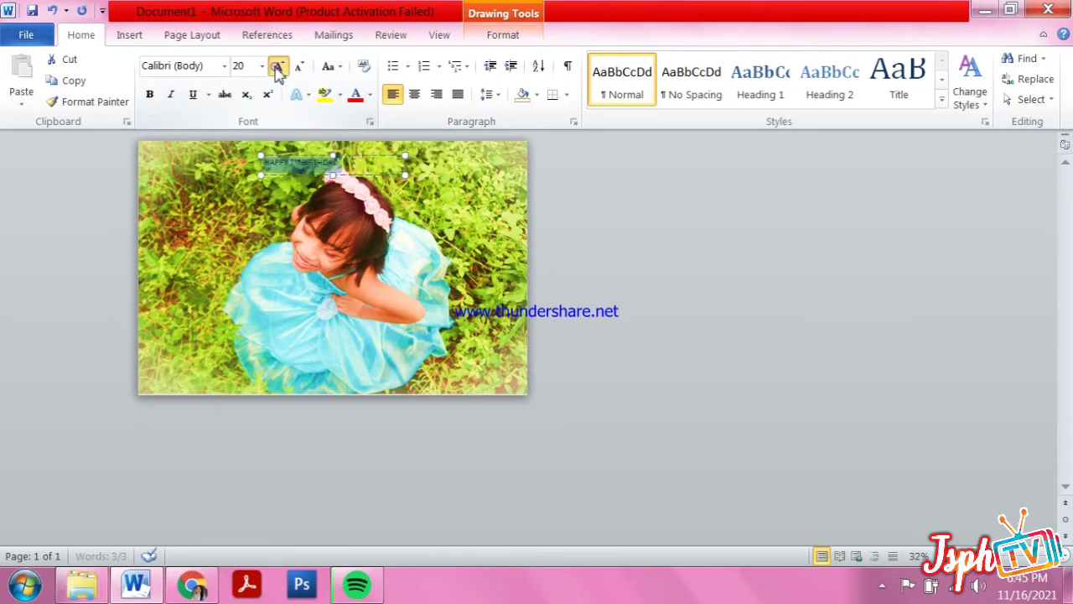
left_click(279, 70)
left_click(278, 71)
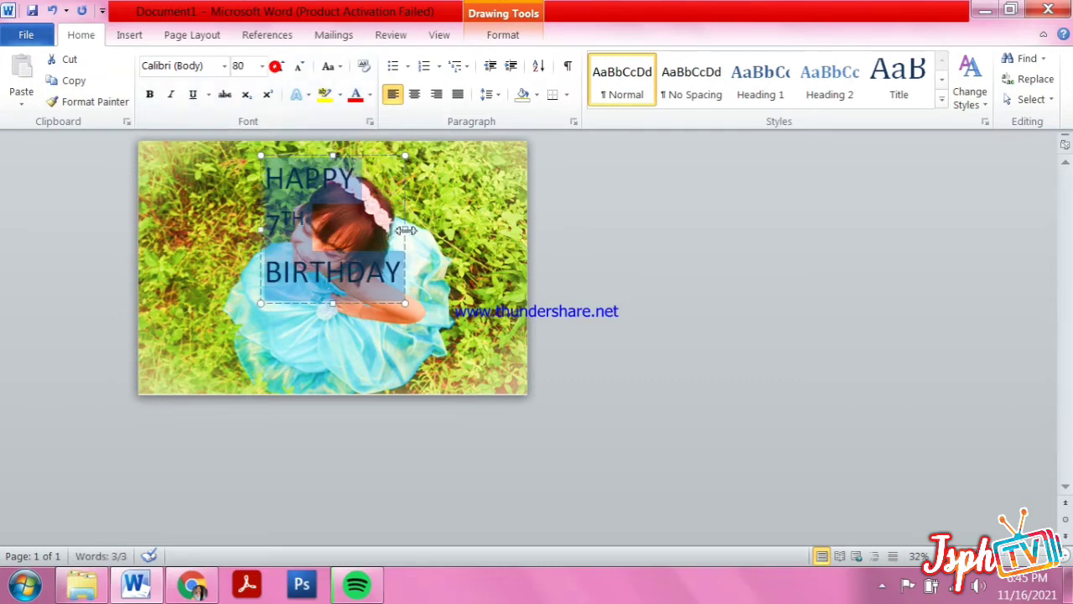
left_click(278, 70)
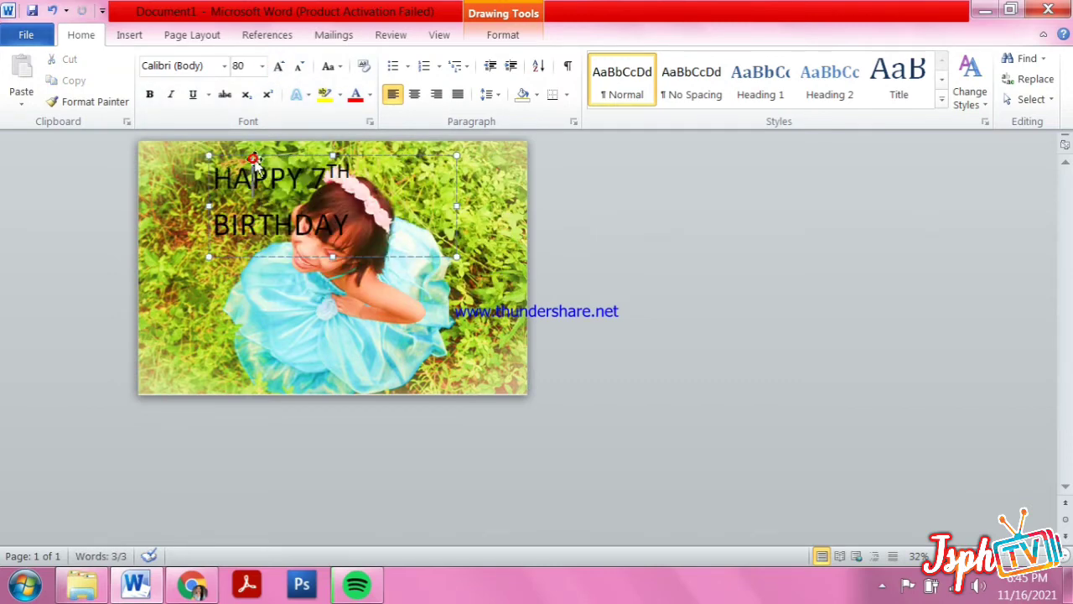
left_click_drag(262, 155, 199, 145)
left_click_drag(394, 195, 501, 178)
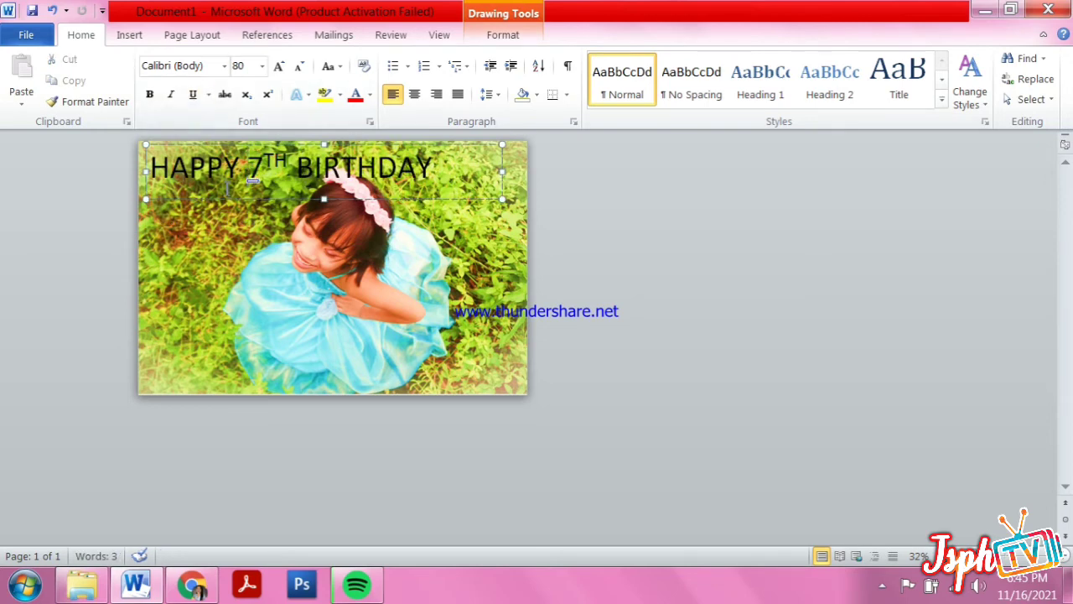
Set the HAPPY 7TH BIRTHDAY line in Gill Sans Ultra Bold Condensed.
triple_click(228, 177)
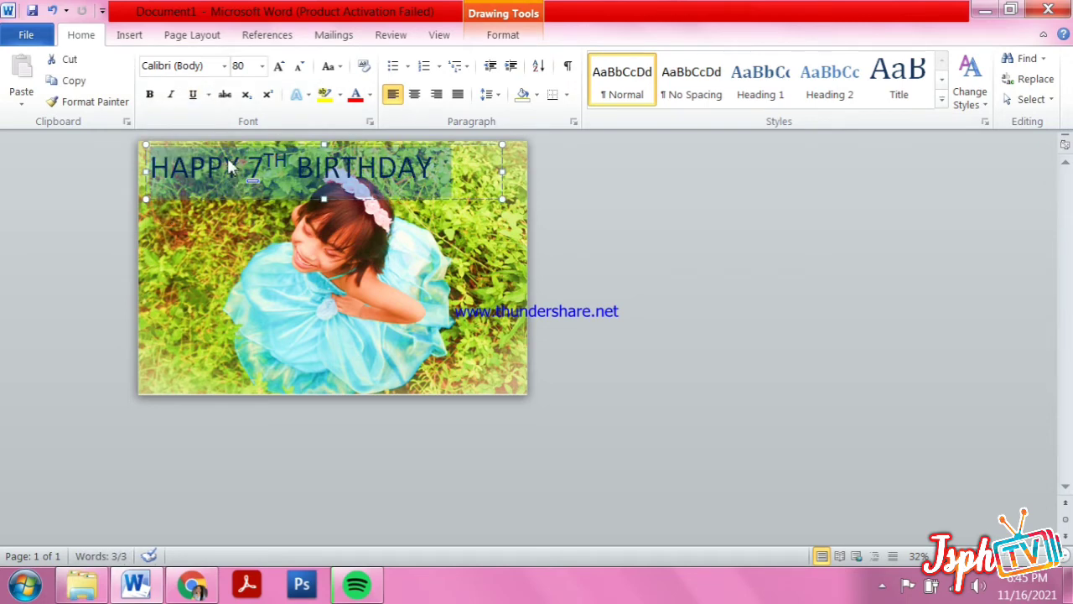
left_click(178, 174)
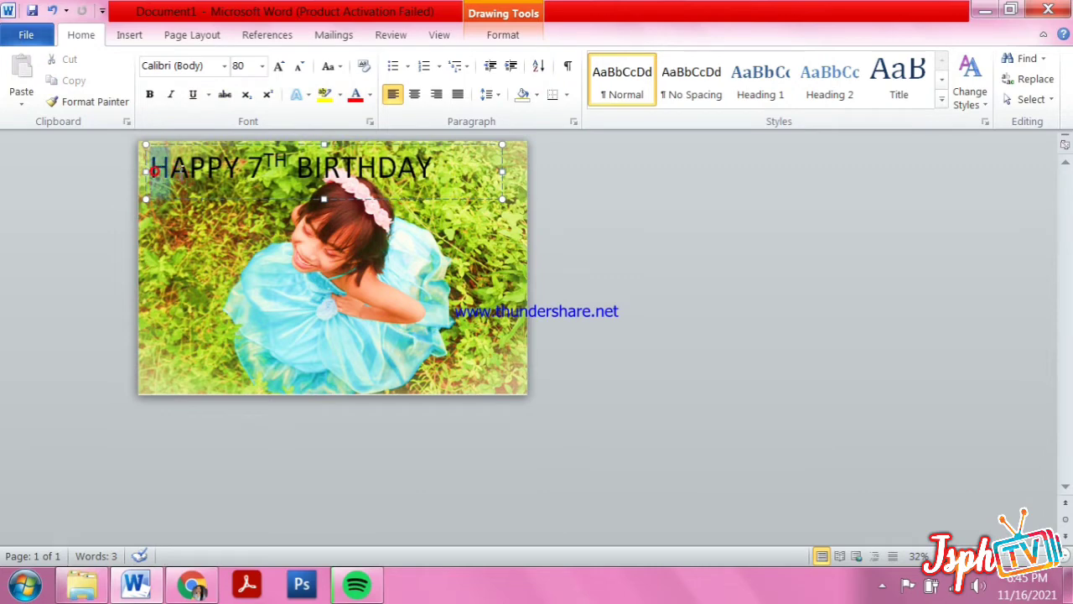
left_click_drag(155, 171, 453, 171)
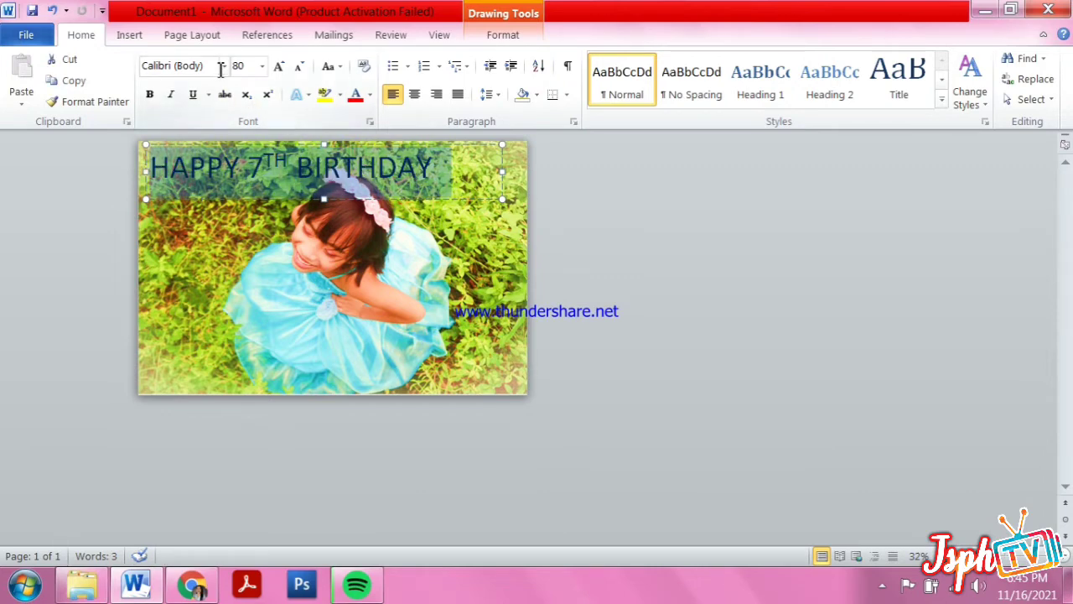
left_click(268, 181)
triple_click(269, 184)
left_click(224, 66)
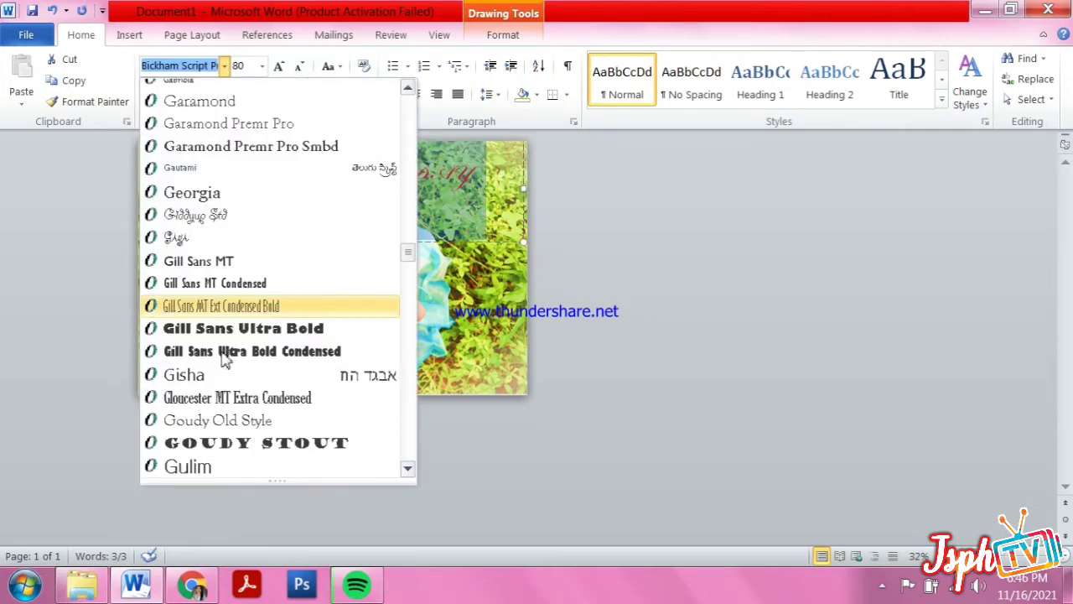
left_click(227, 355)
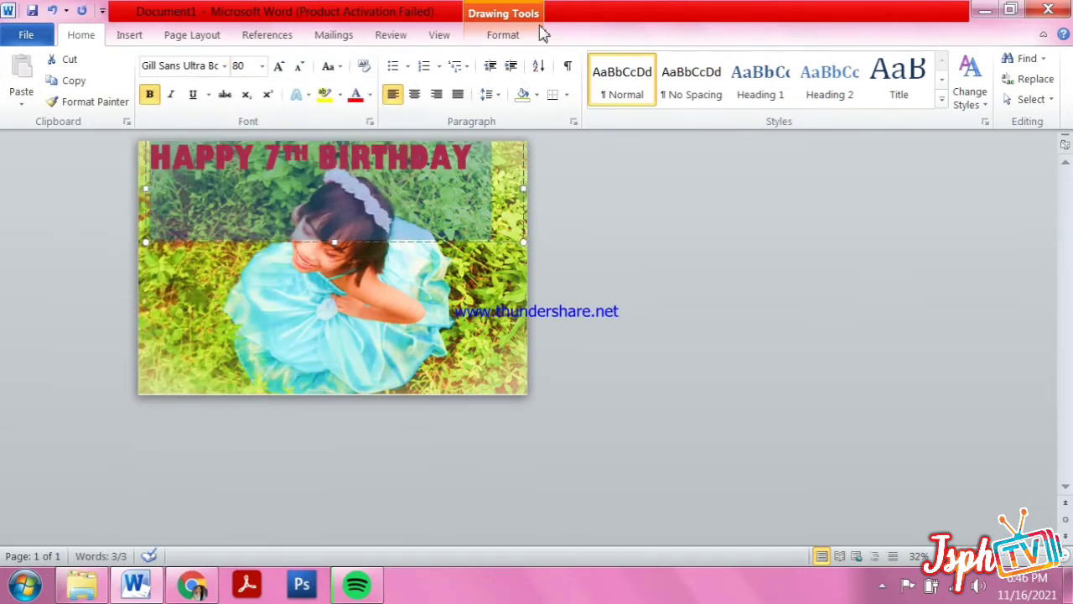
Reselect the heading text box and make its text fill red.
left_click(379, 172)
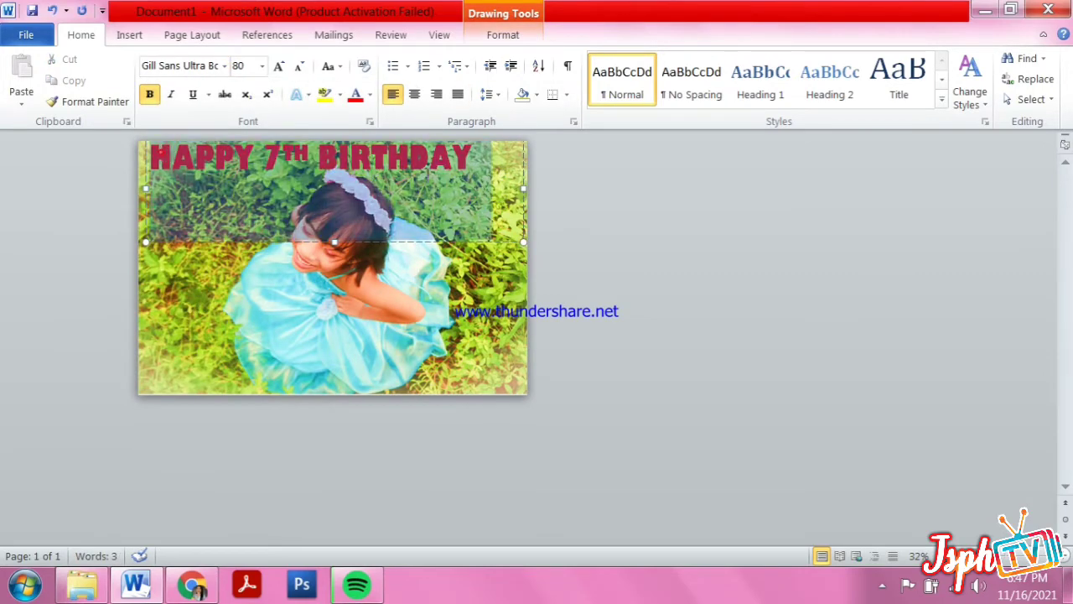
left_click(494, 35)
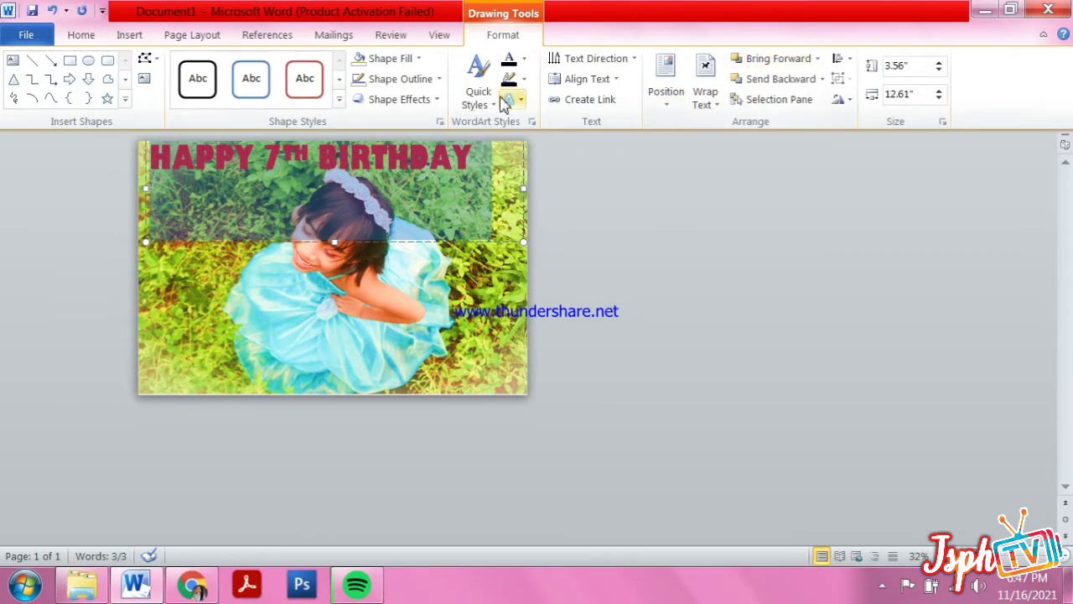
left_click(882, 585)
left_click(359, 118)
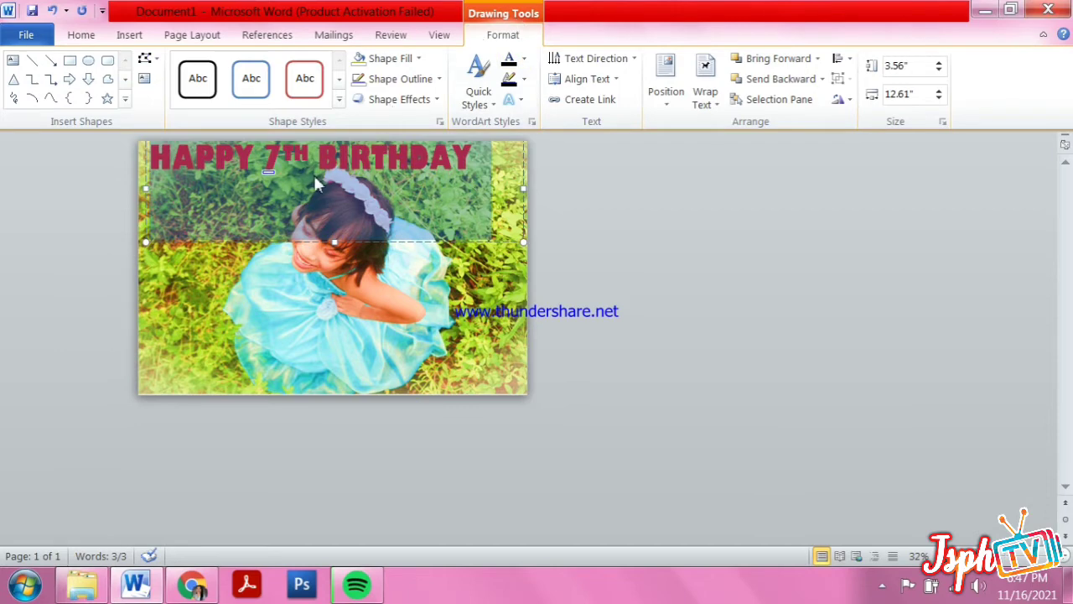
left_click(560, 215)
left_click(310, 155)
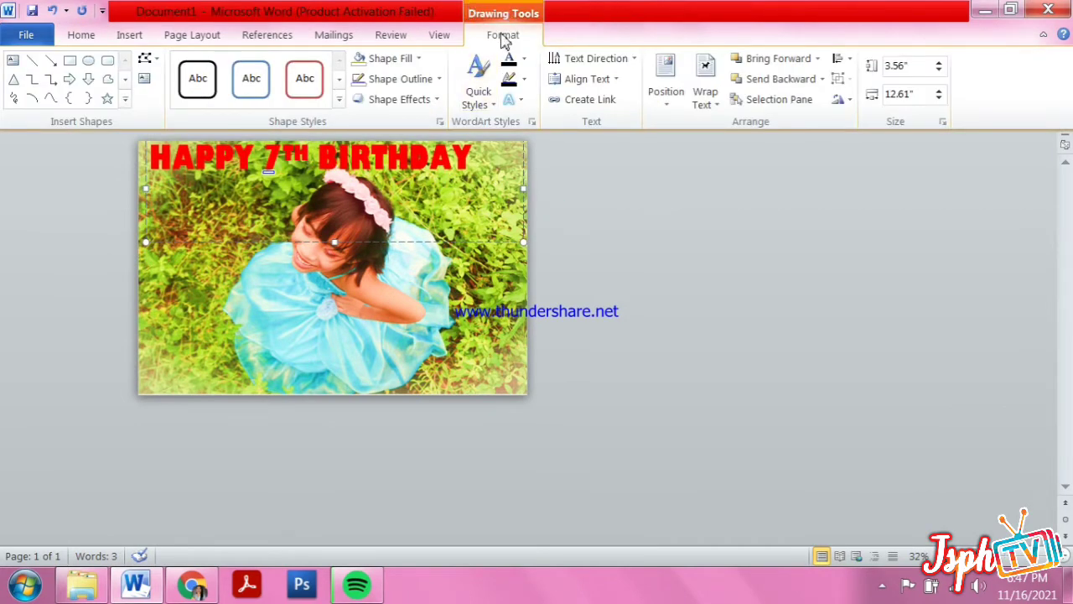
left_click(524, 59)
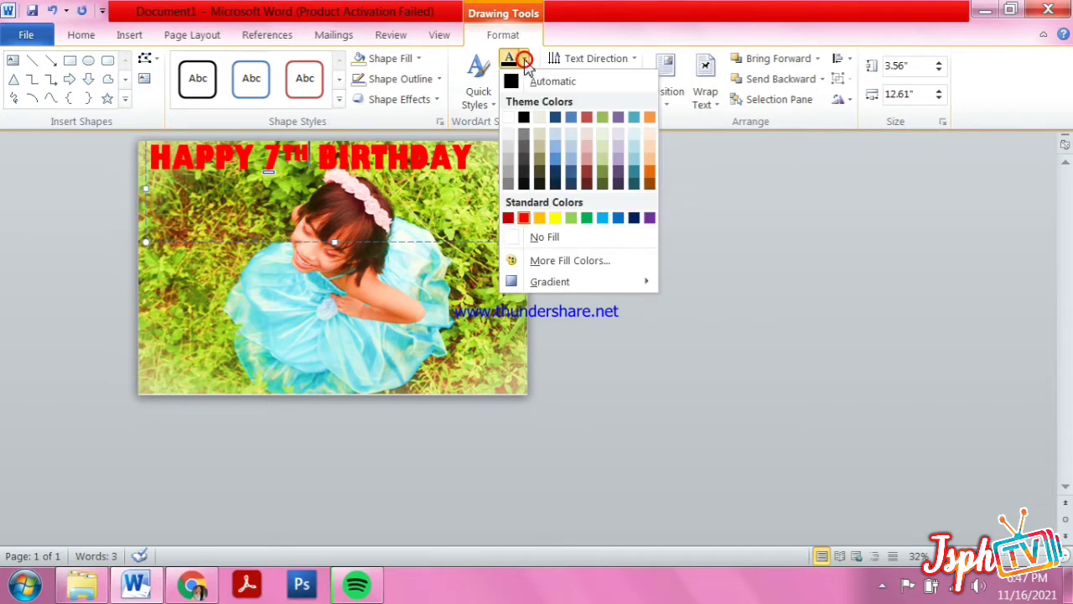
left_click(523, 218)
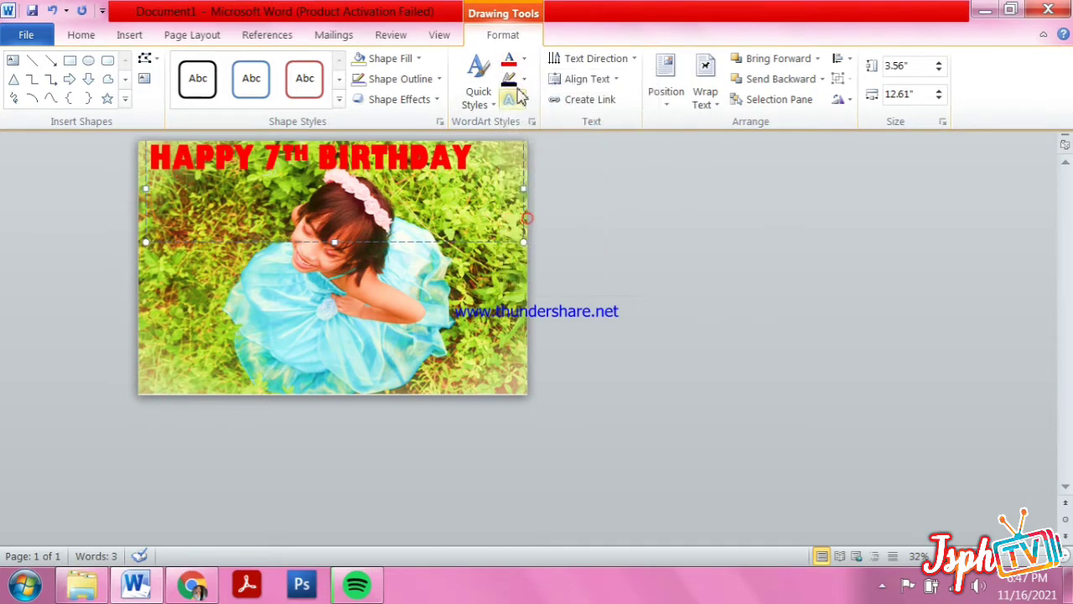
Give the heading a yellow 3 pt text outline.
left_click(524, 78)
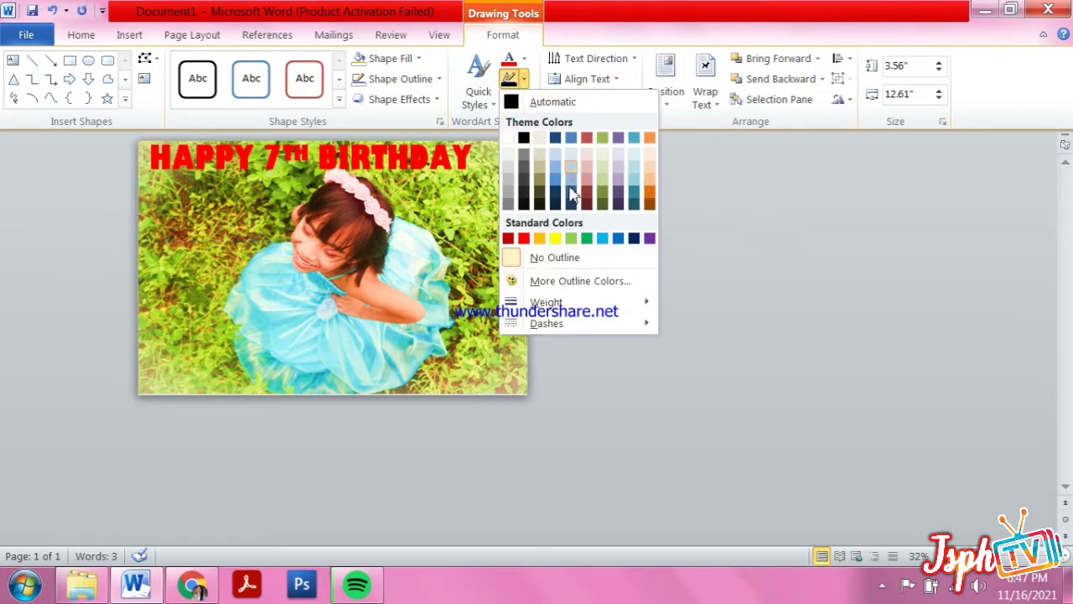
left_click(556, 239)
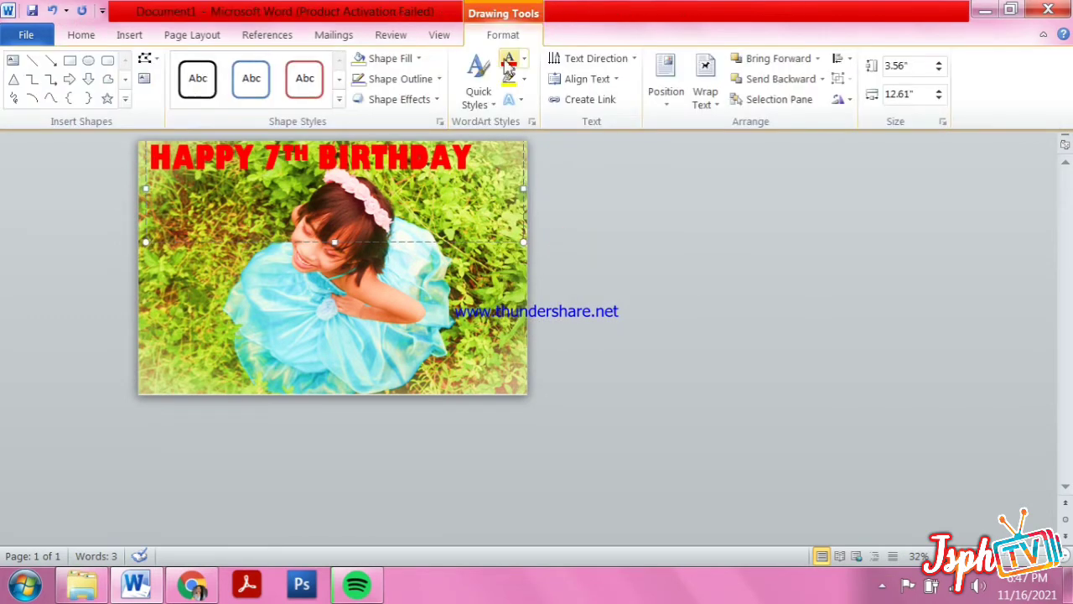
left_click(524, 79)
mouse_move(546, 308)
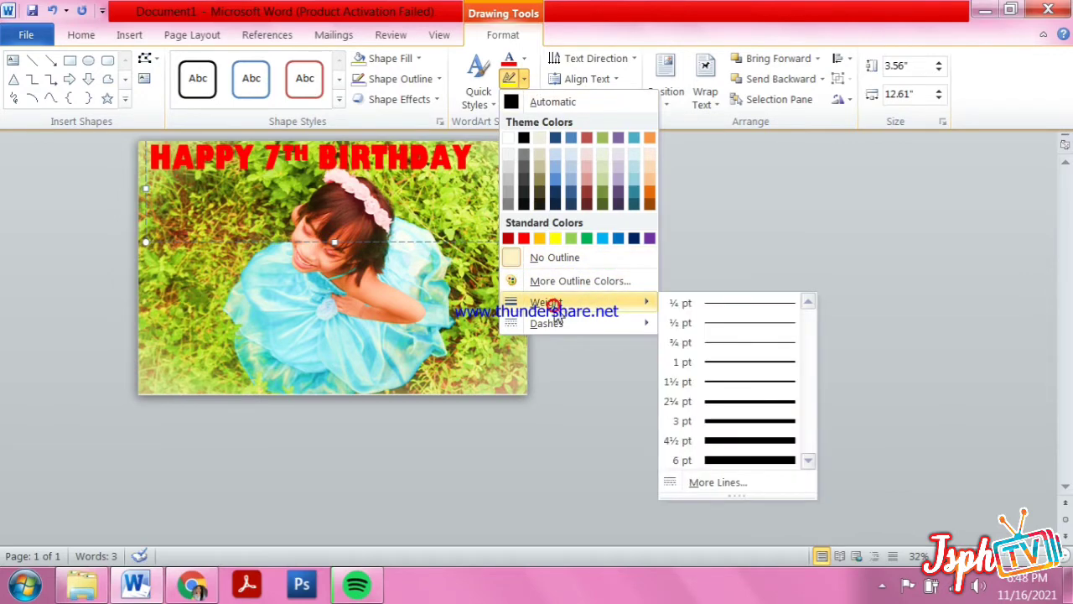
left_click(732, 430)
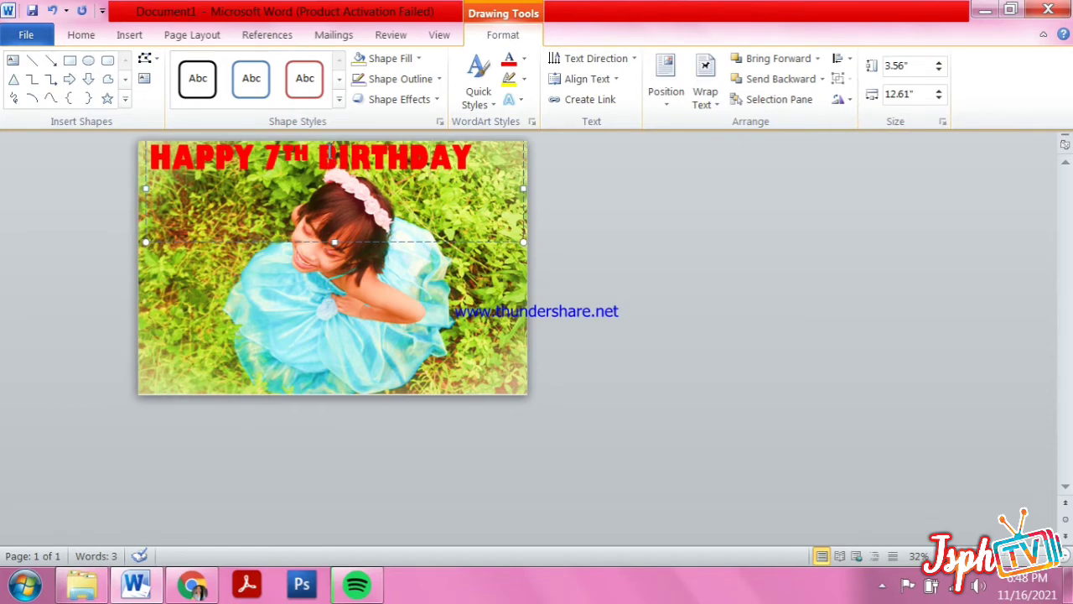
Nudge the headline and change its outline to light blue at 4½ pt.
left_click_drag(329, 154, 329, 157)
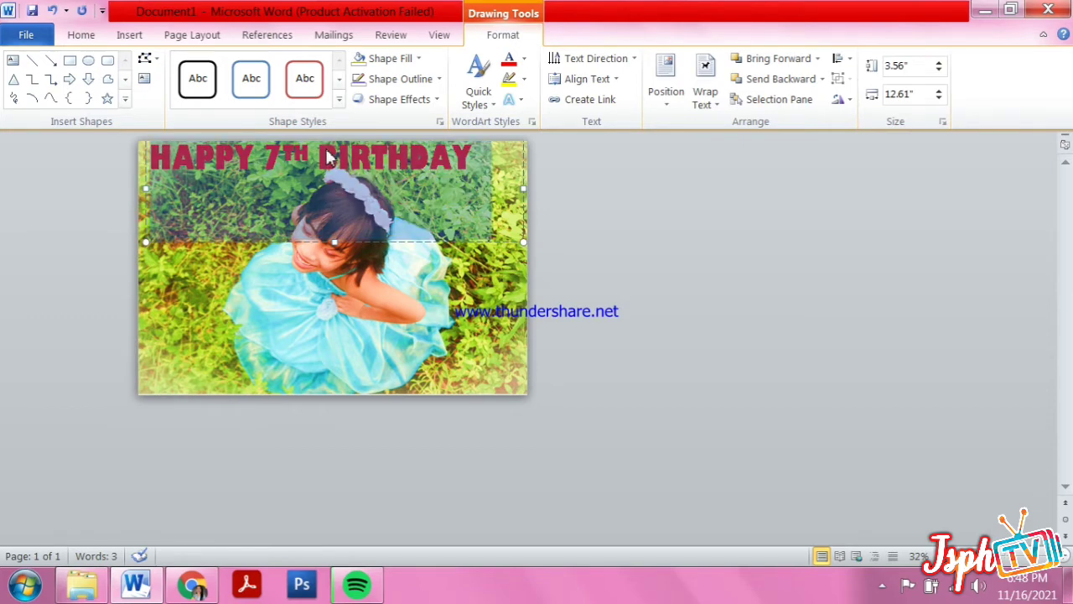
left_click(523, 82)
left_click(555, 238)
left_click(523, 82)
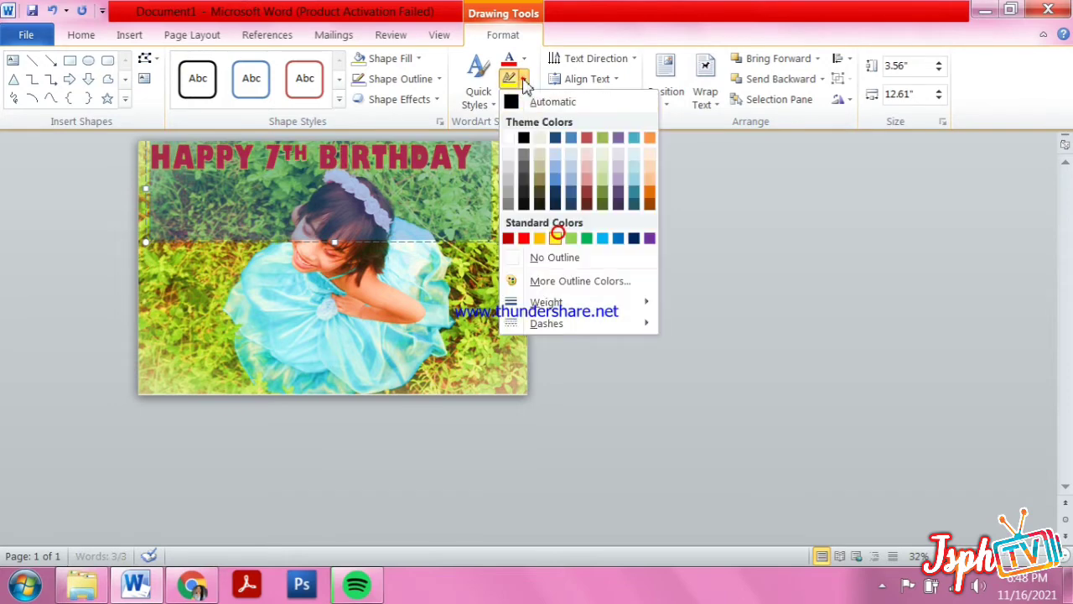
mouse_move(587, 301)
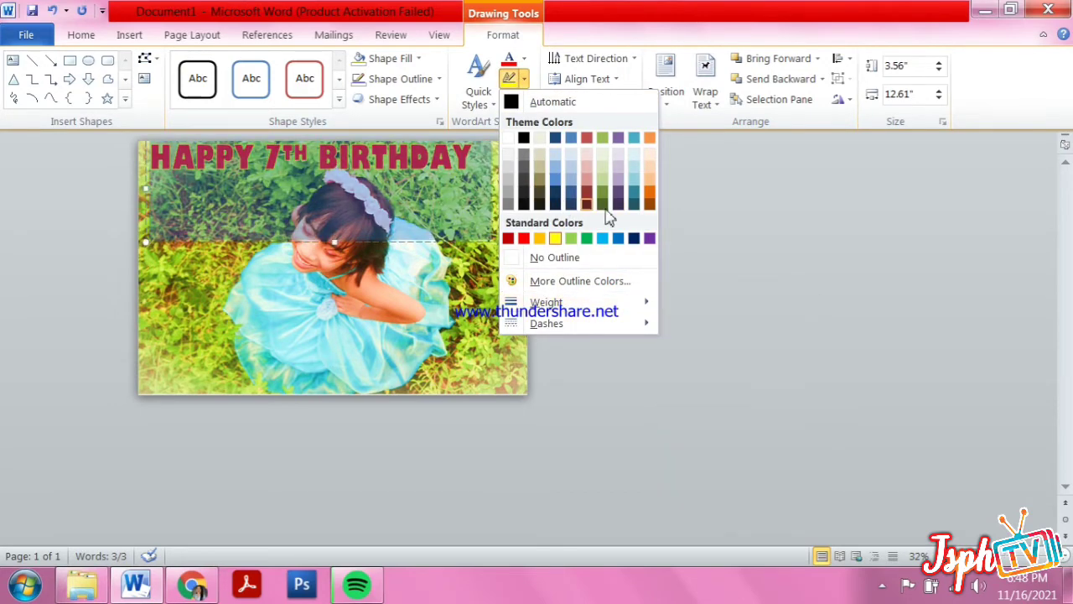
left_click(602, 238)
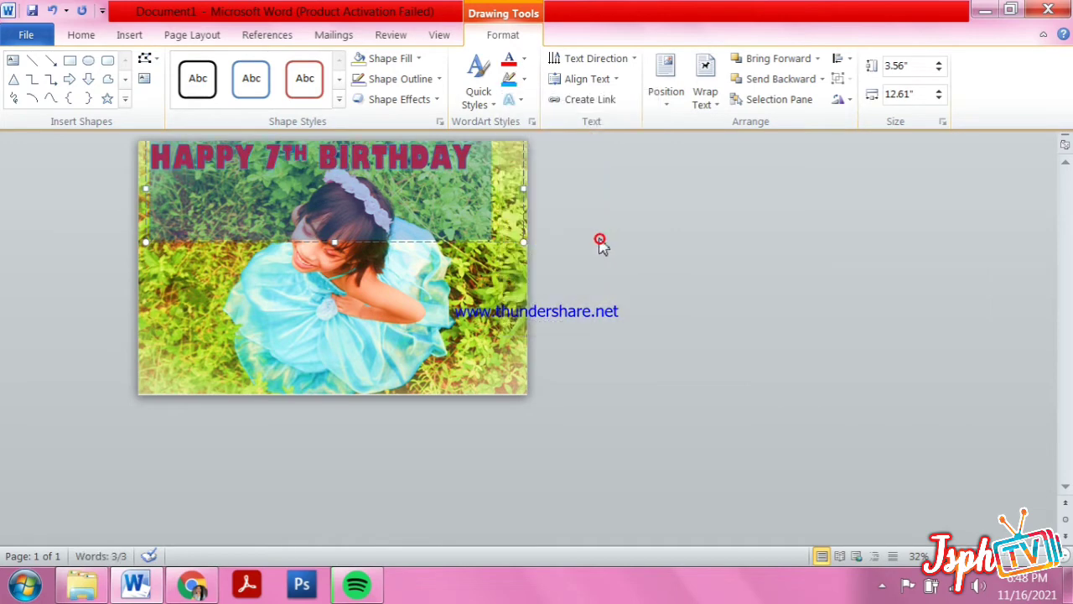
left_click(523, 79)
mouse_move(587, 302)
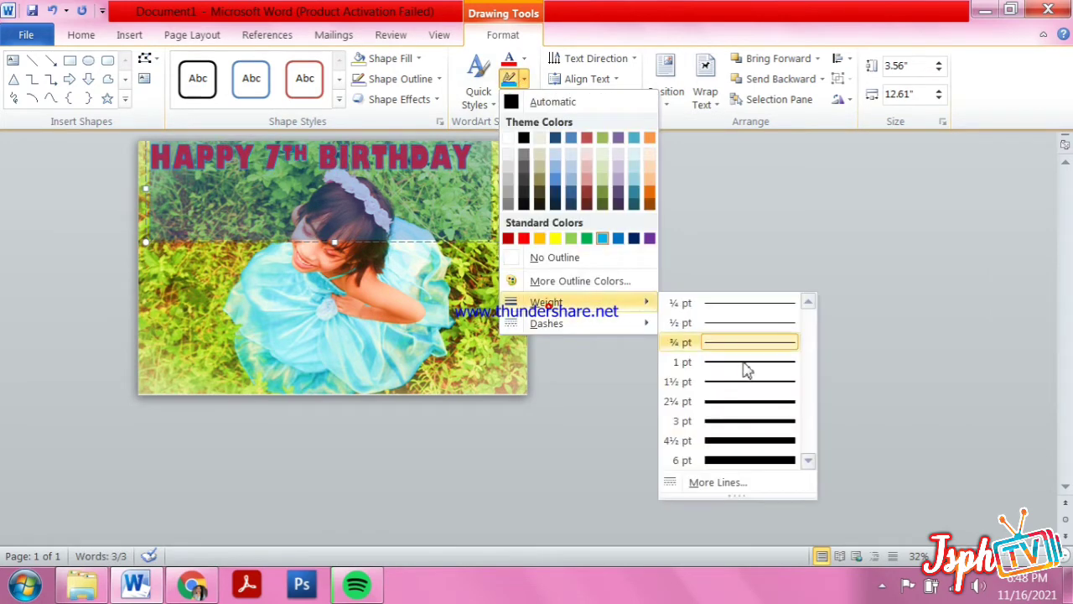
left_click(749, 441)
Preview the Text Effects shadow choices without applying one.
left_click(513, 99)
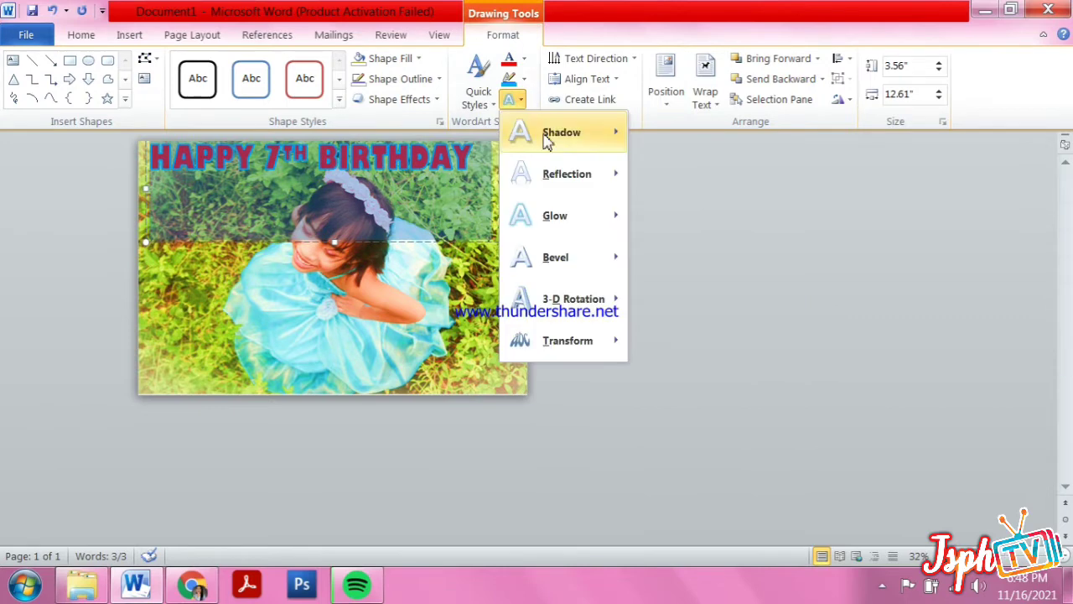
mouse_move(546, 141)
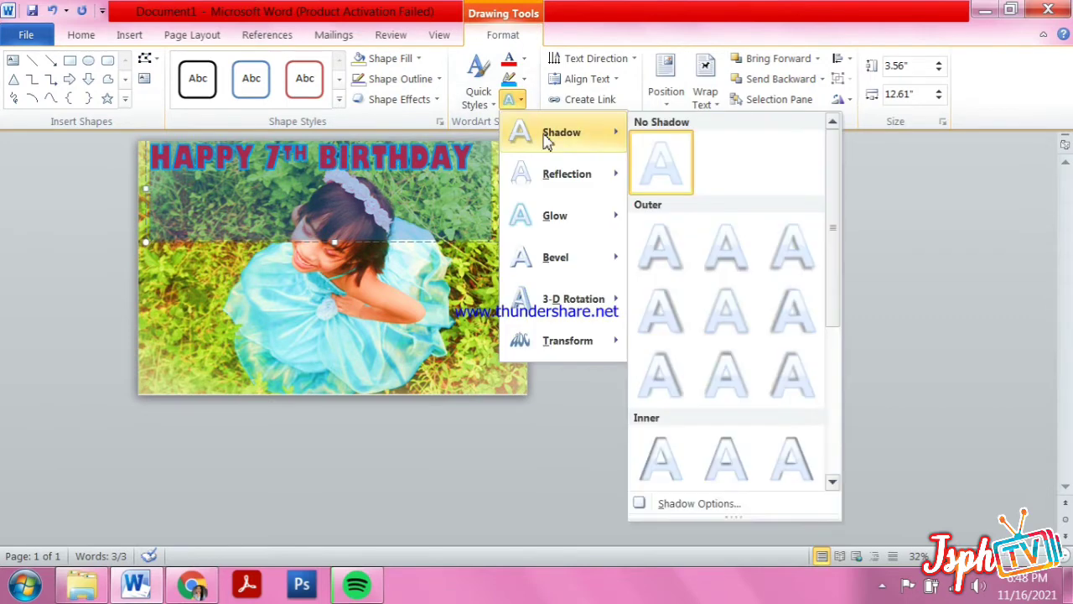
left_click(741, 314)
left_click(130, 35)
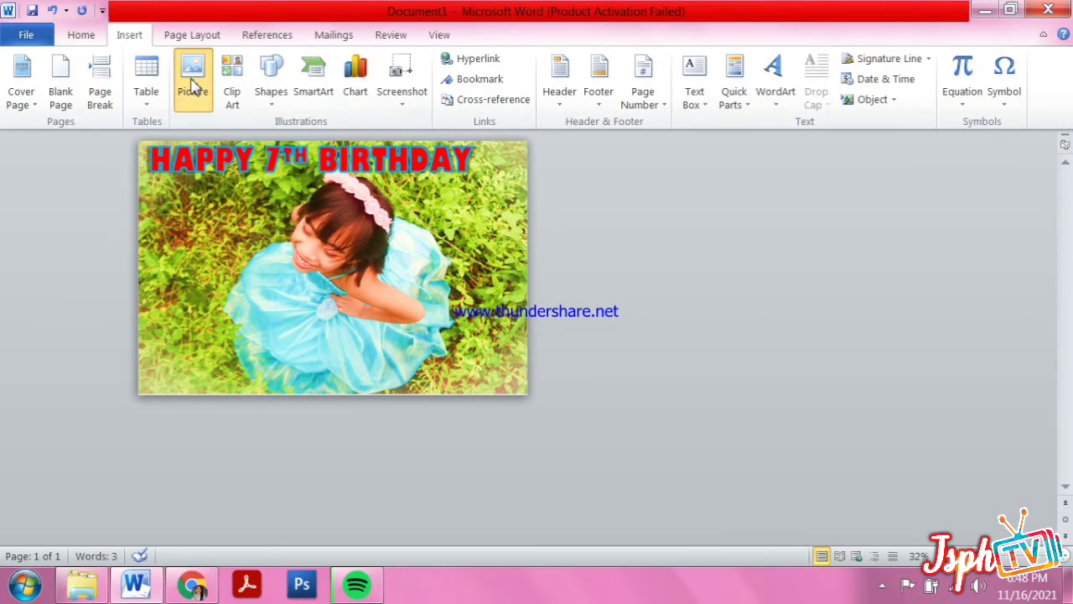
Insert the sitting-girl photo from Downloads\kate and wrap it In Front of Text.
left_click(192, 84)
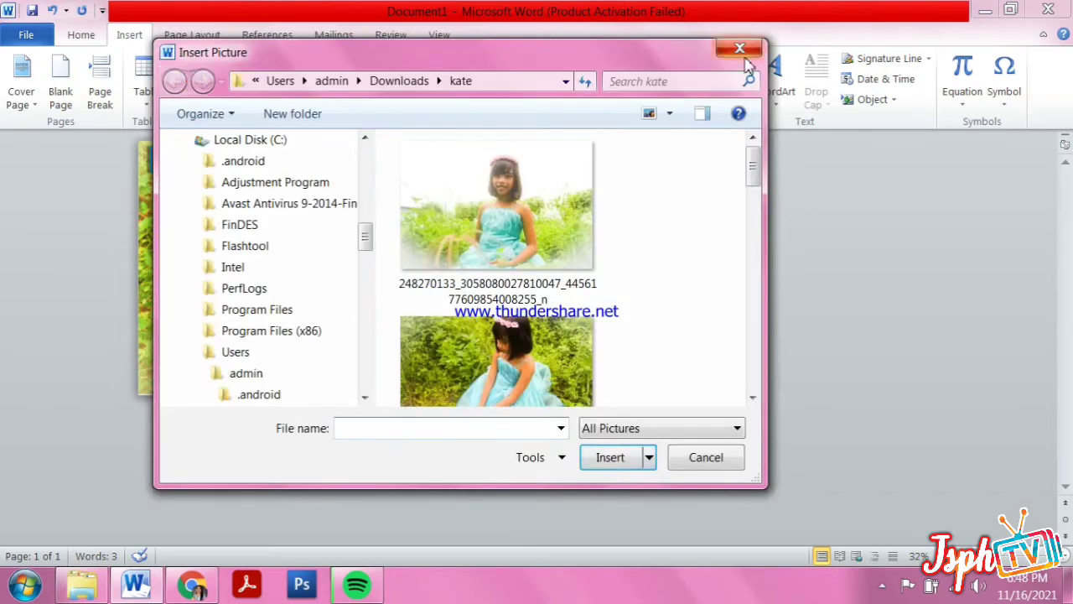
left_click(743, 50)
left_click(198, 84)
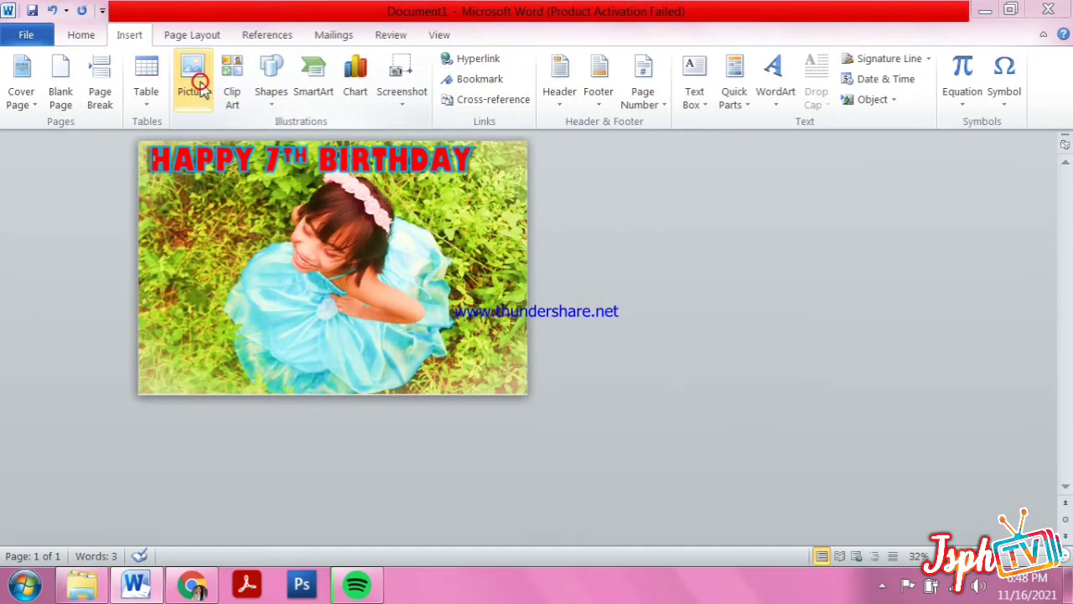
left_click_drag(753, 172, 731, 256)
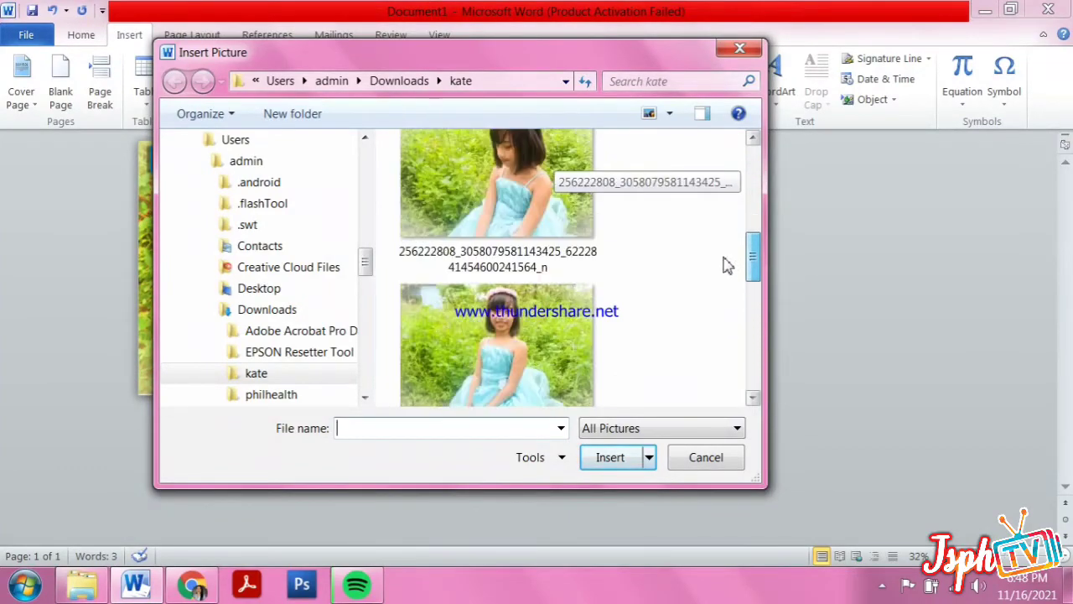
left_click(469, 366)
left_click(616, 455)
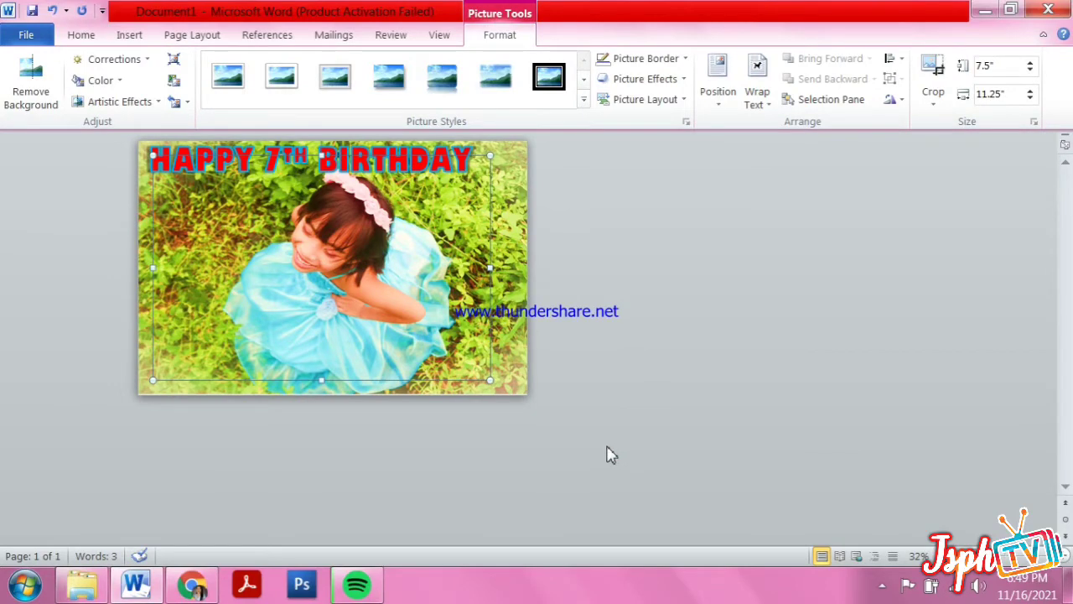
left_click(771, 89)
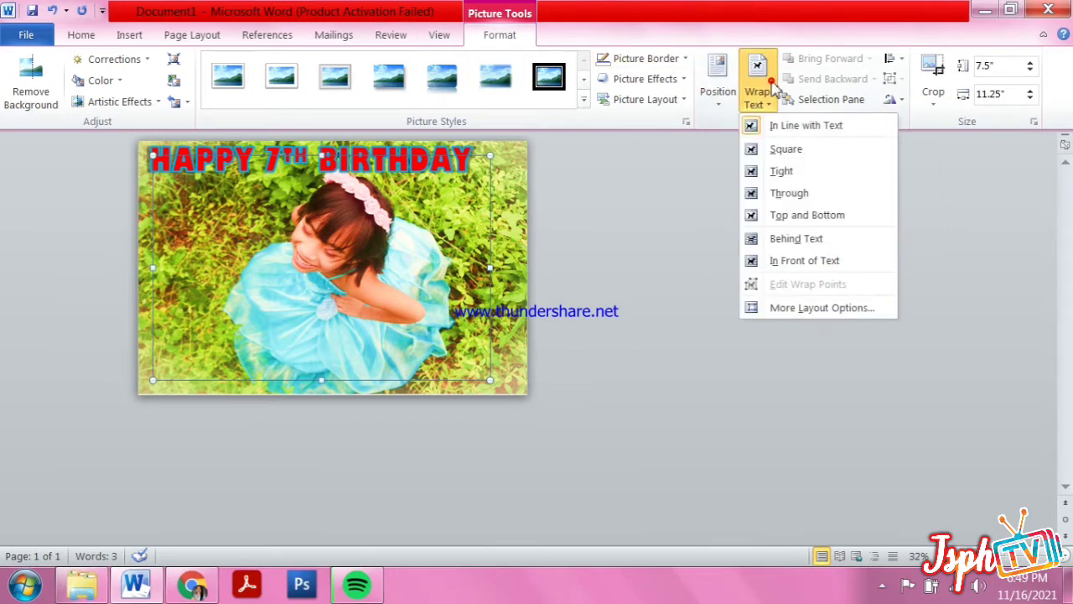
left_click(811, 261)
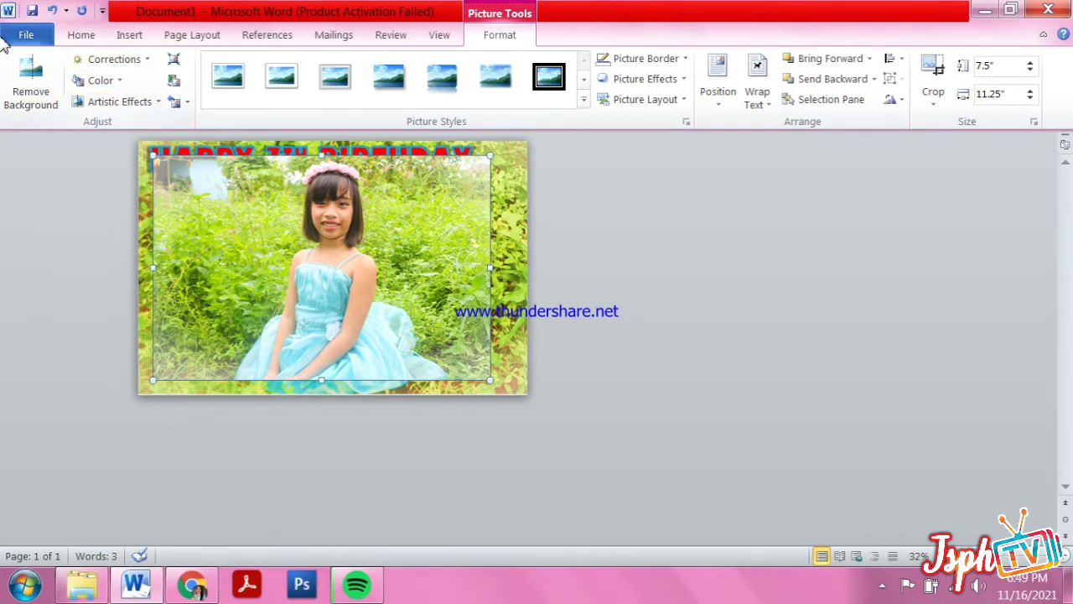
Remove the photo's background, marking the surrounding foliage for removal, and keep changes.
left_click(40, 82)
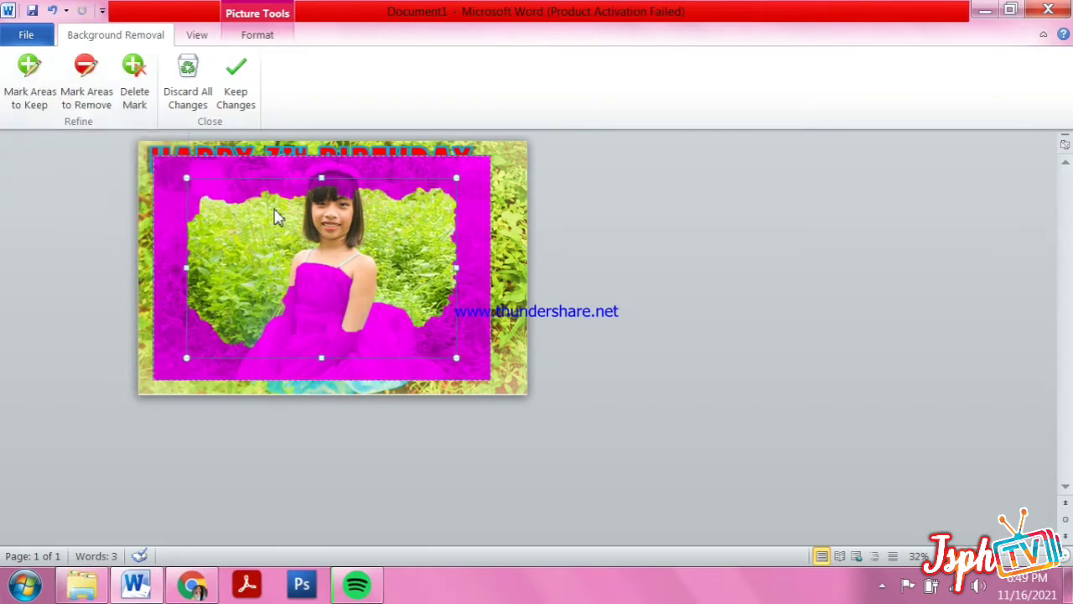
left_click(186, 179)
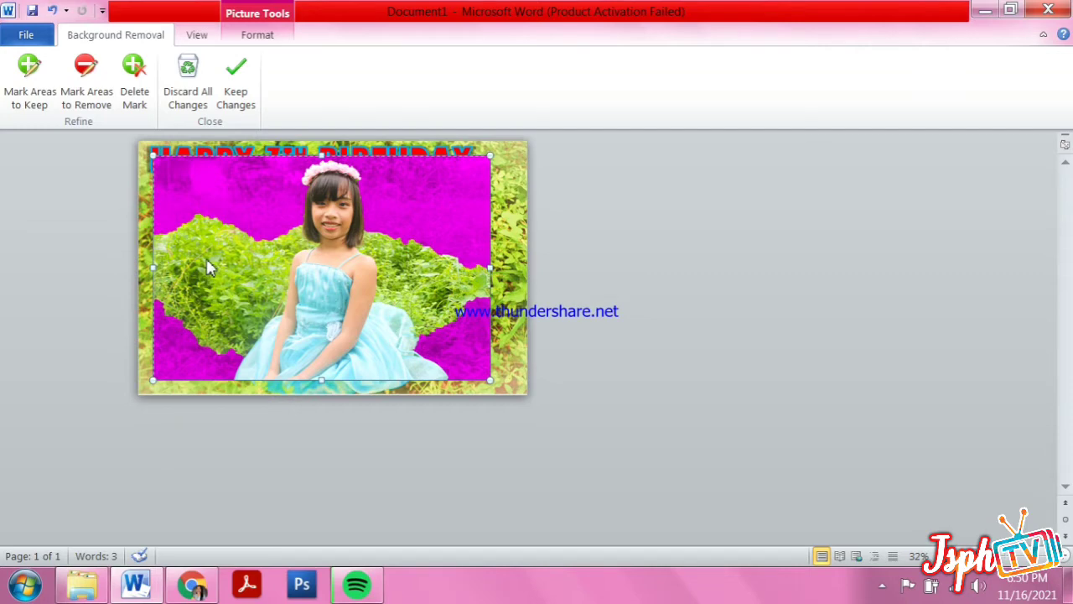
left_click(83, 90)
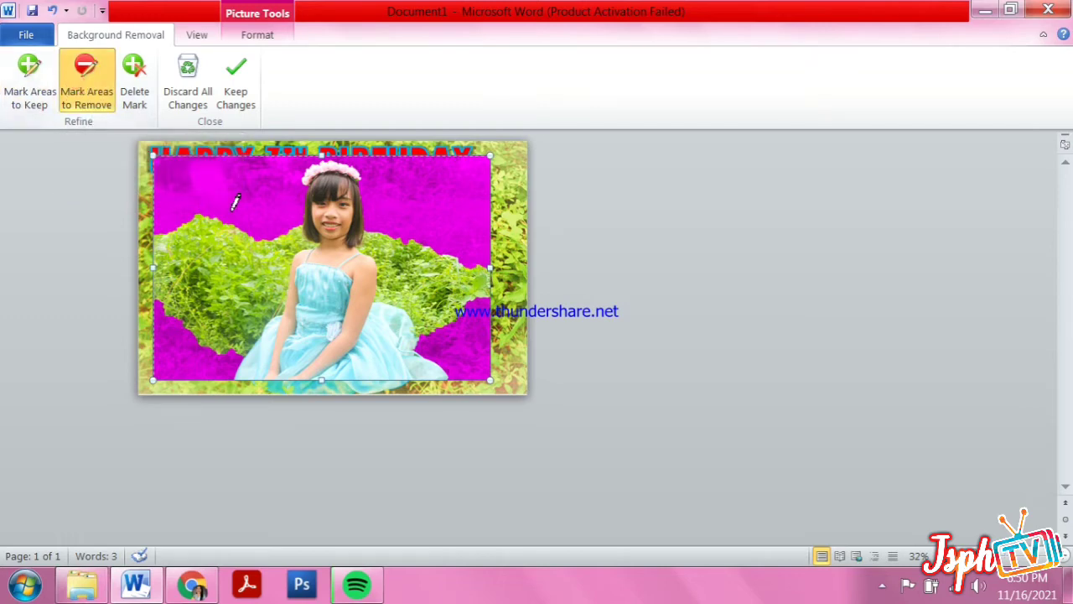
left_click_drag(228, 210, 191, 339)
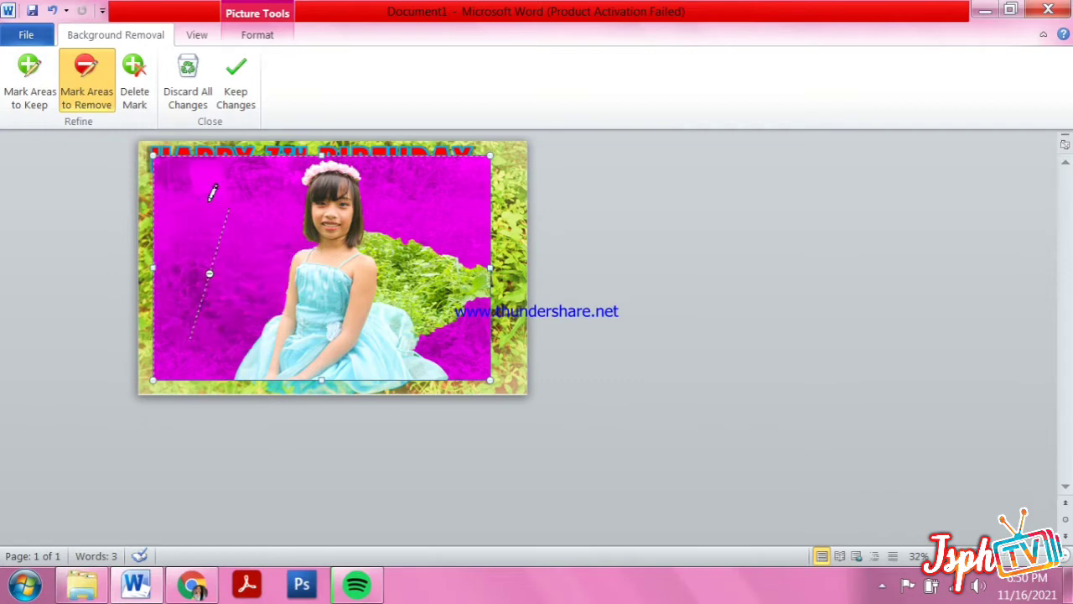
mouse_move(376, 223)
left_mouse_down()
mouse_move(449, 314)
mouse_move(480, 331)
left_mouse_up()
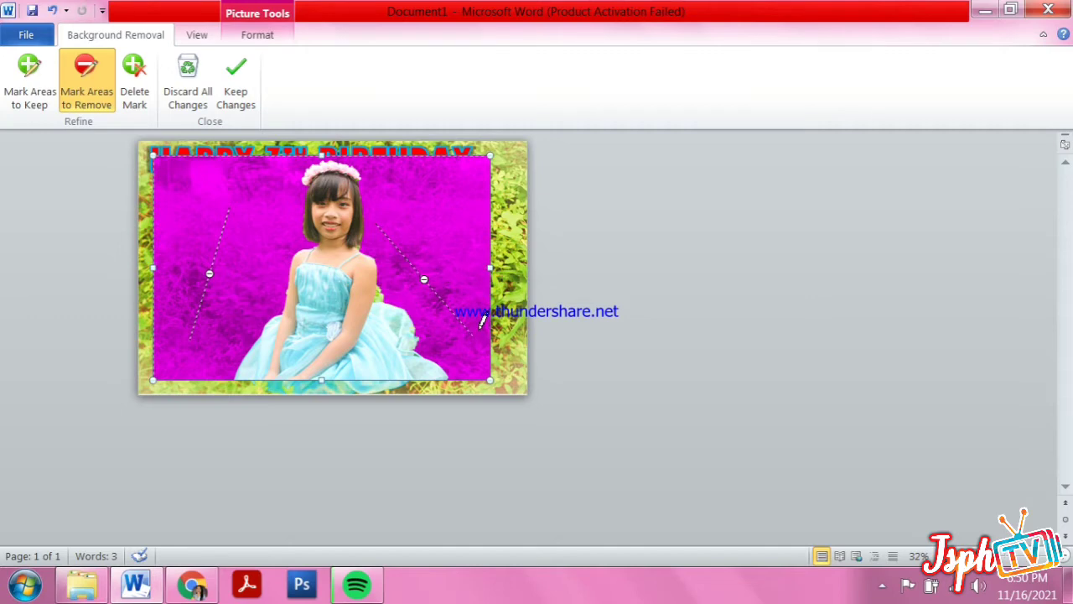
left_click(378, 300)
left_click(252, 98)
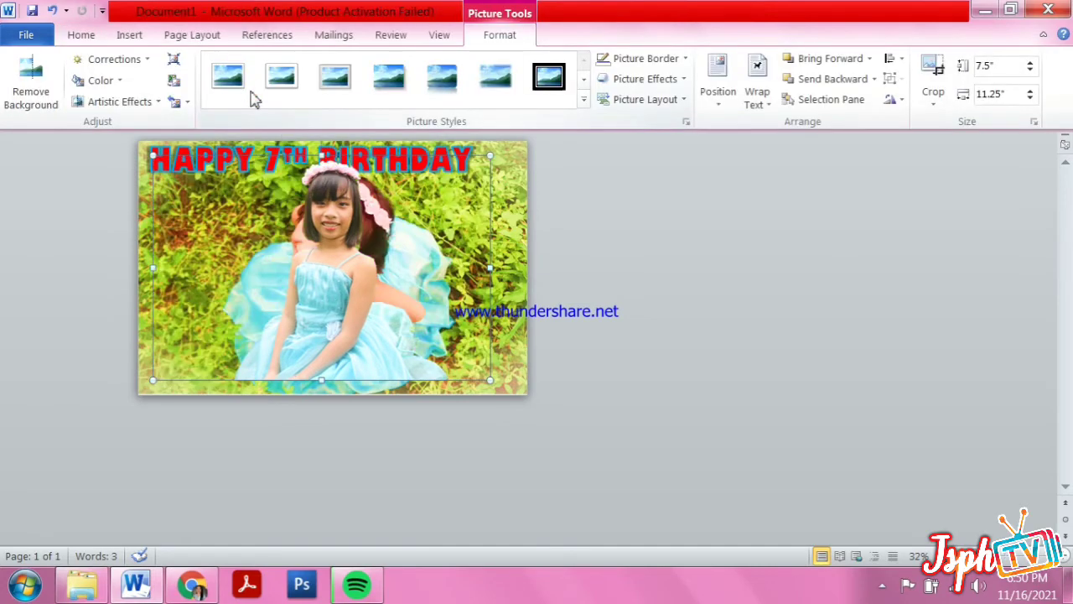
Move the cutout girl to the banner's left and shrink it slightly.
left_click_drag(353, 287, 247, 307)
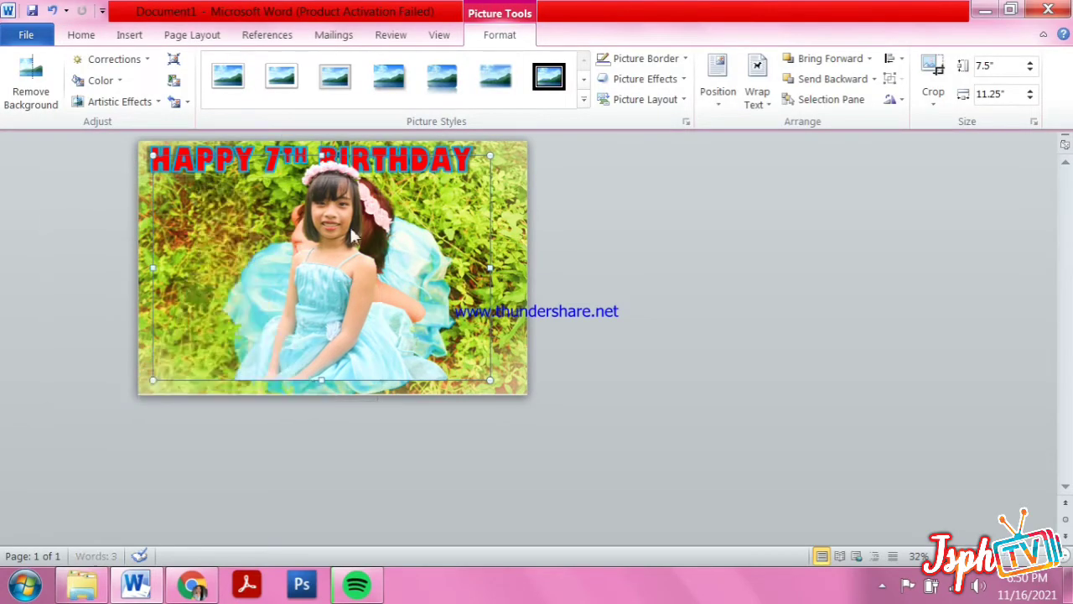
left_click_drag(380, 173, 360, 399)
left_click(569, 331)
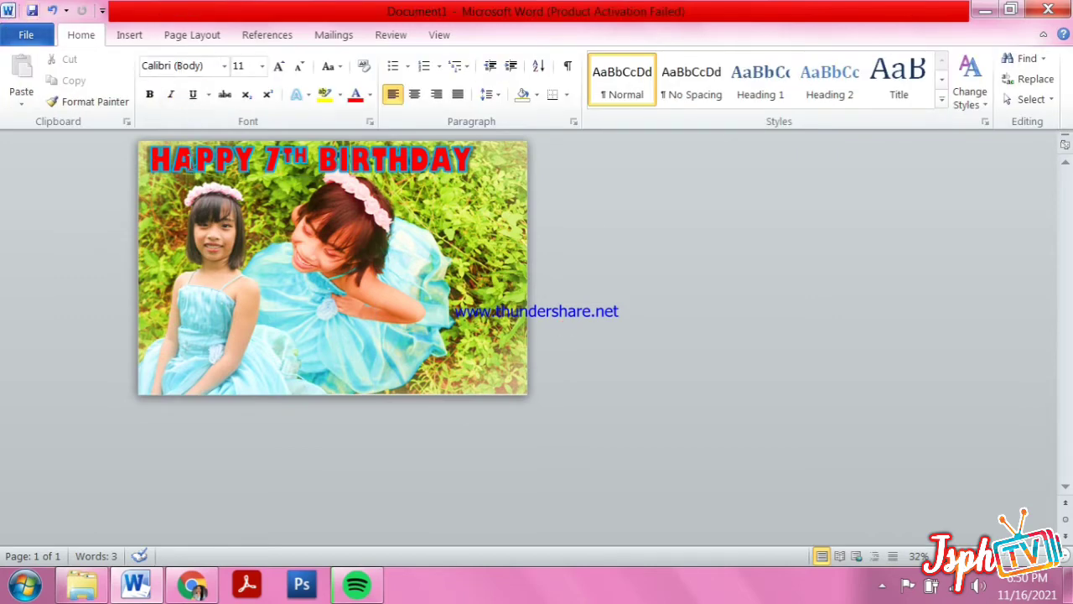
Copy the headline text box and paste a duplicate lower on the banner.
left_click(191, 164)
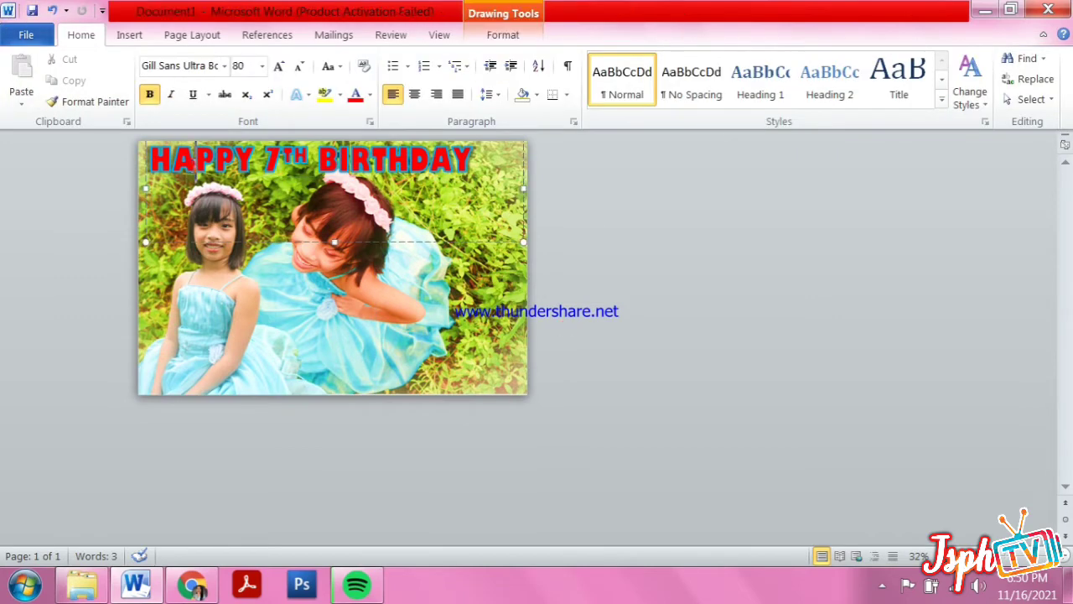
left_click(146, 205)
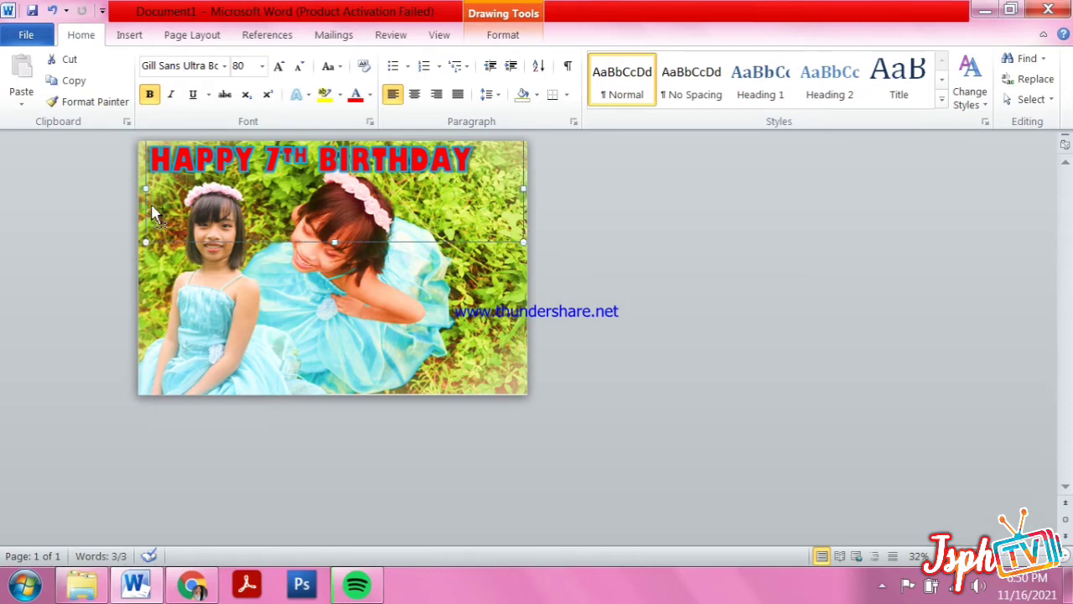
key("ctrl+c")
key("ctrl+v")
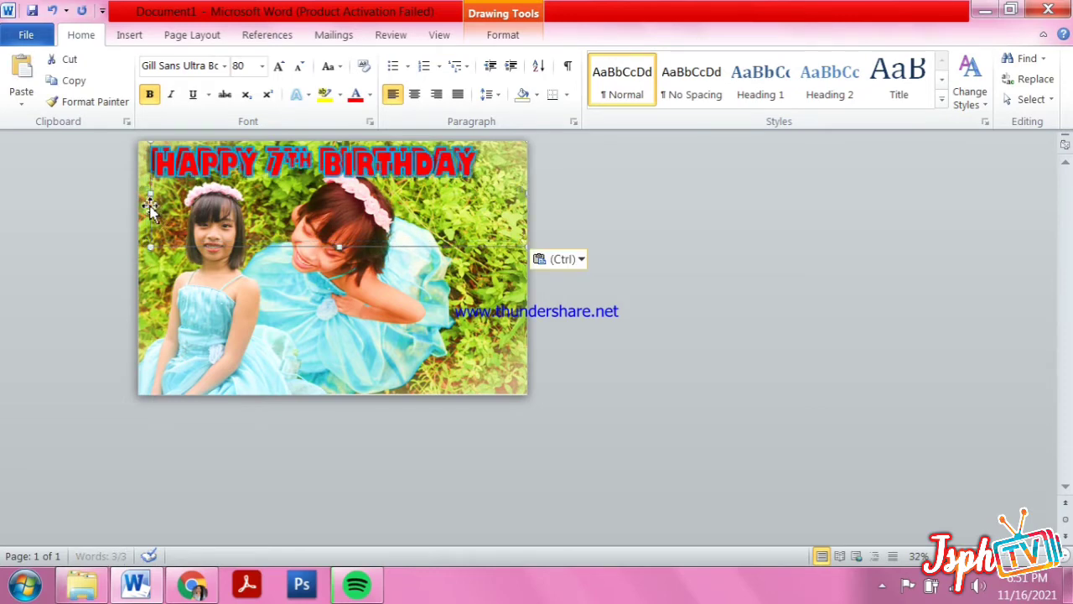
left_click_drag(151, 210, 186, 280)
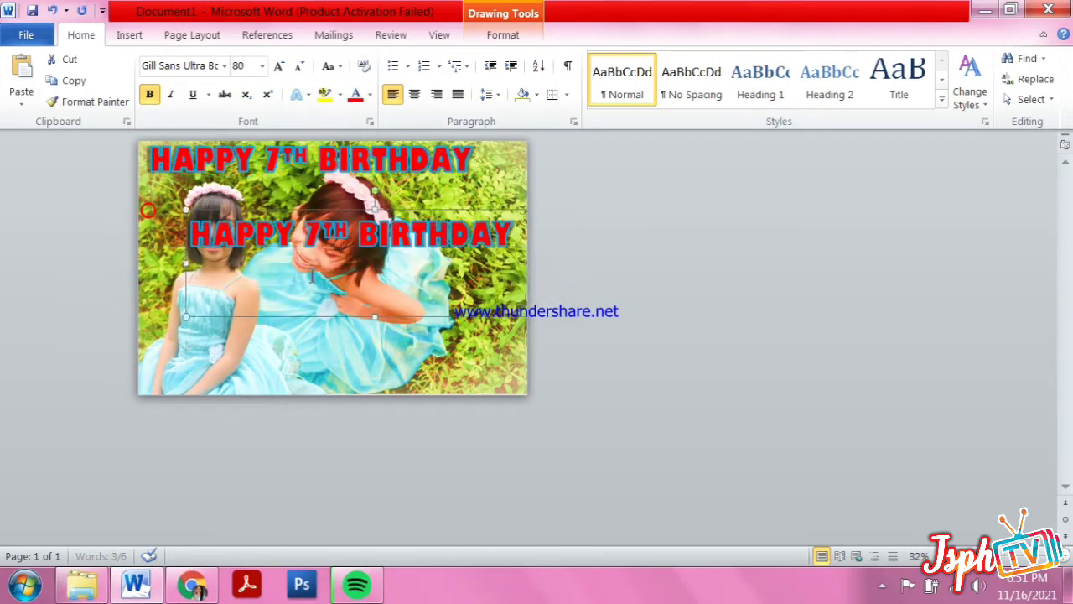
Replace the duplicate's text with KATE AUDREY.
left_click(363, 243)
triple_click(363, 242)
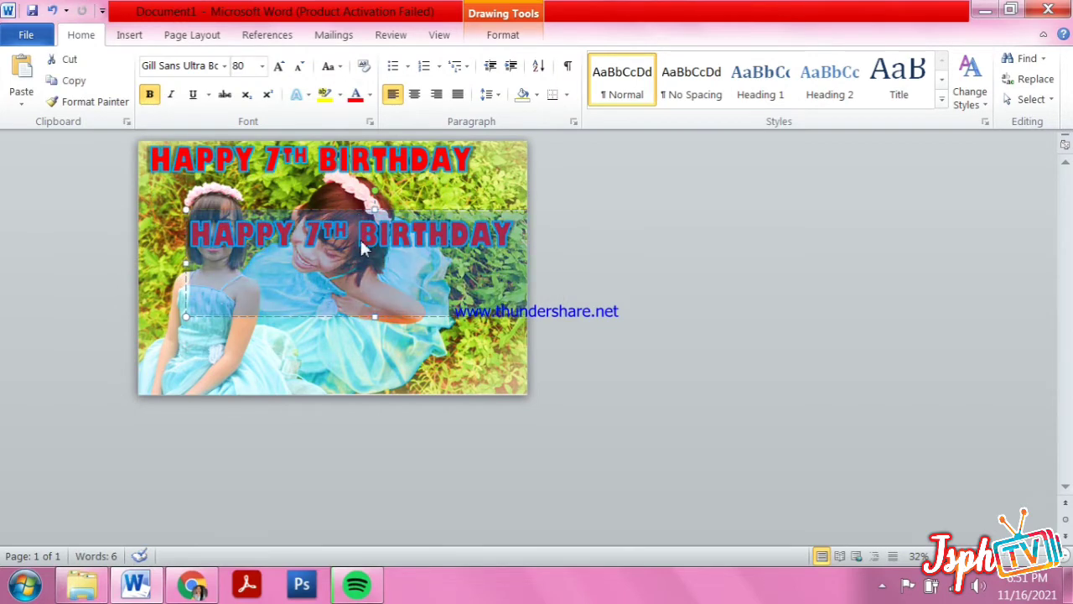
key("BackSpace")
type("kath")
key("BackSpace")
key("BackSpace")
key("BackSpace")
key("BackSpace")
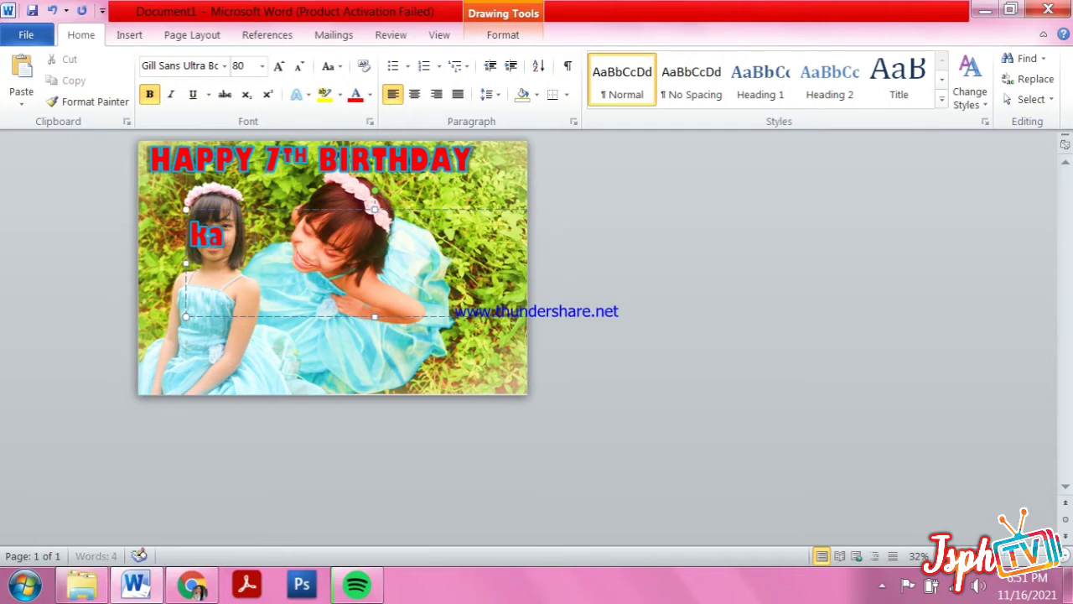
type("KATE AUDREY")
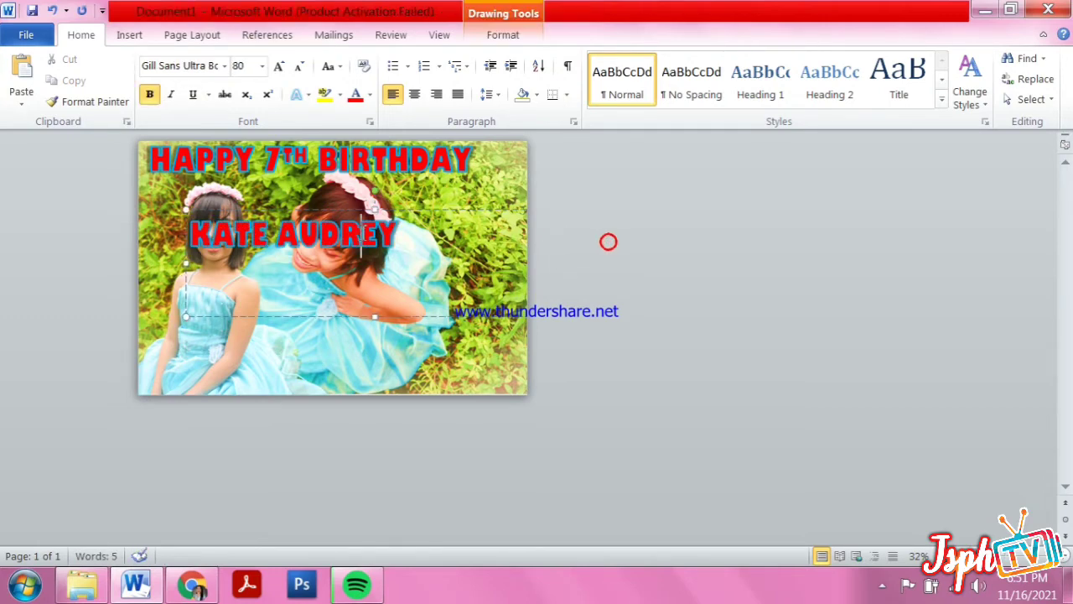
Colour the name pink via More Fill Colors with an Automatic text outline.
key("ctrl+a")
left_click(503, 34)
left_click(526, 58)
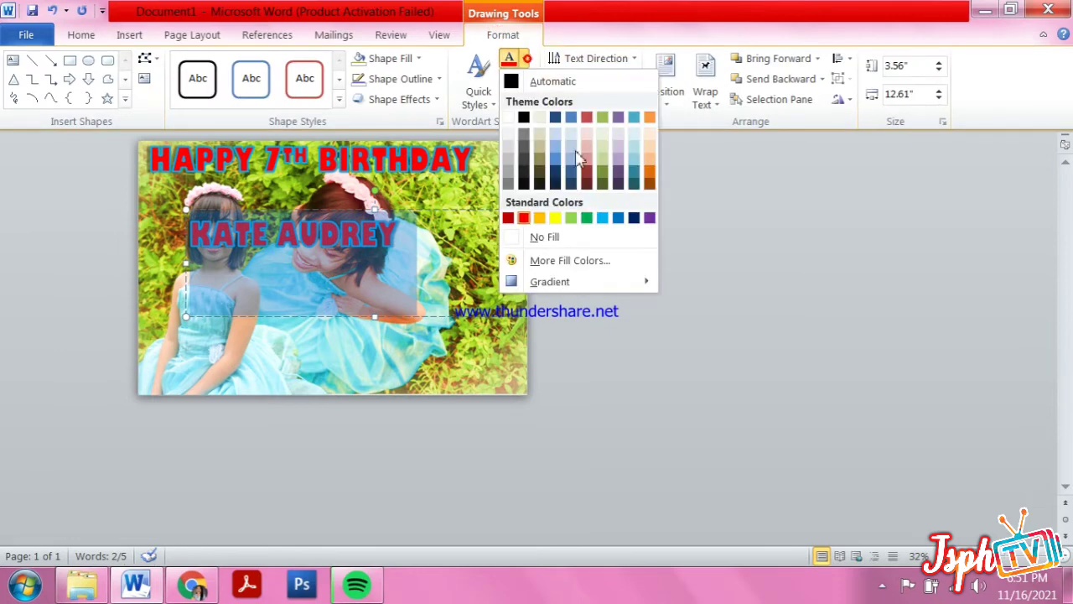
left_click(536, 260)
left_click(769, 320)
left_click(890, 192)
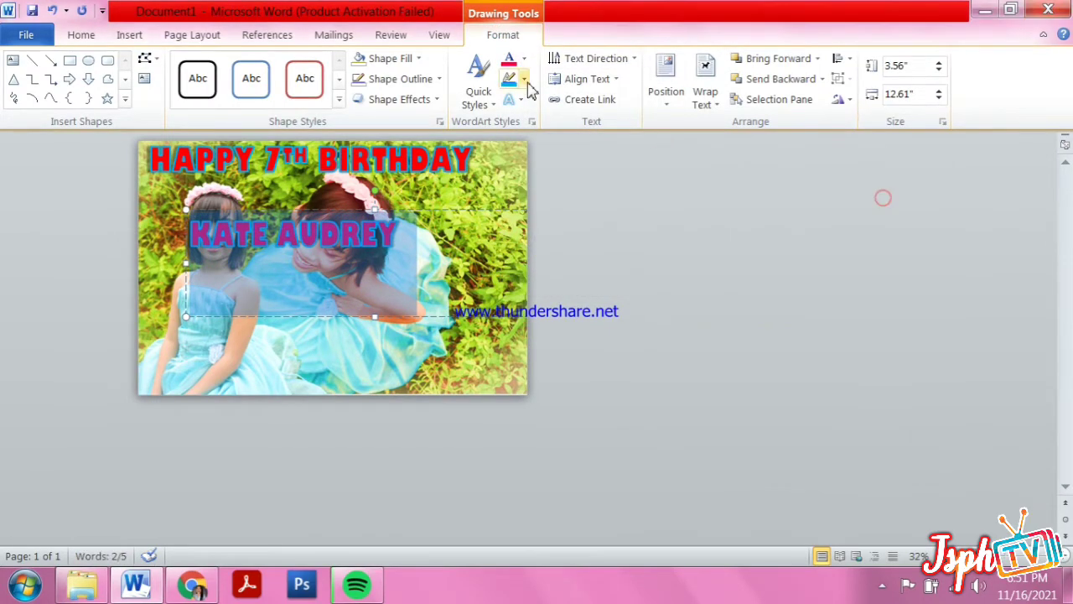
left_click(523, 79)
left_click(510, 102)
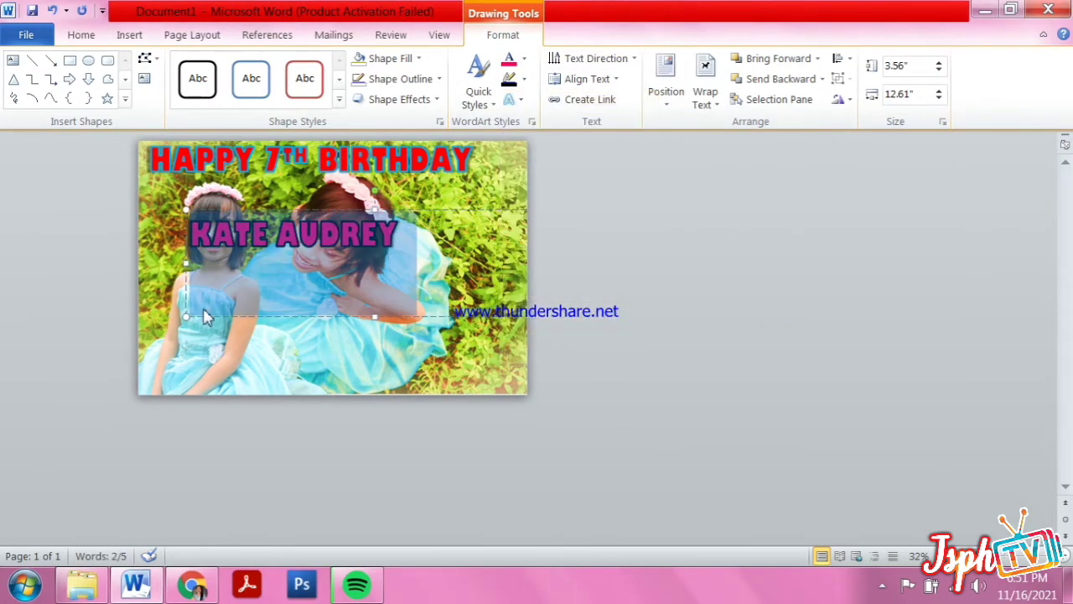
Enlarge the name box and place it beneath the birthday headline.
left_click_drag(185, 316, 132, 343)
left_click_drag(223, 208, 374, 174)
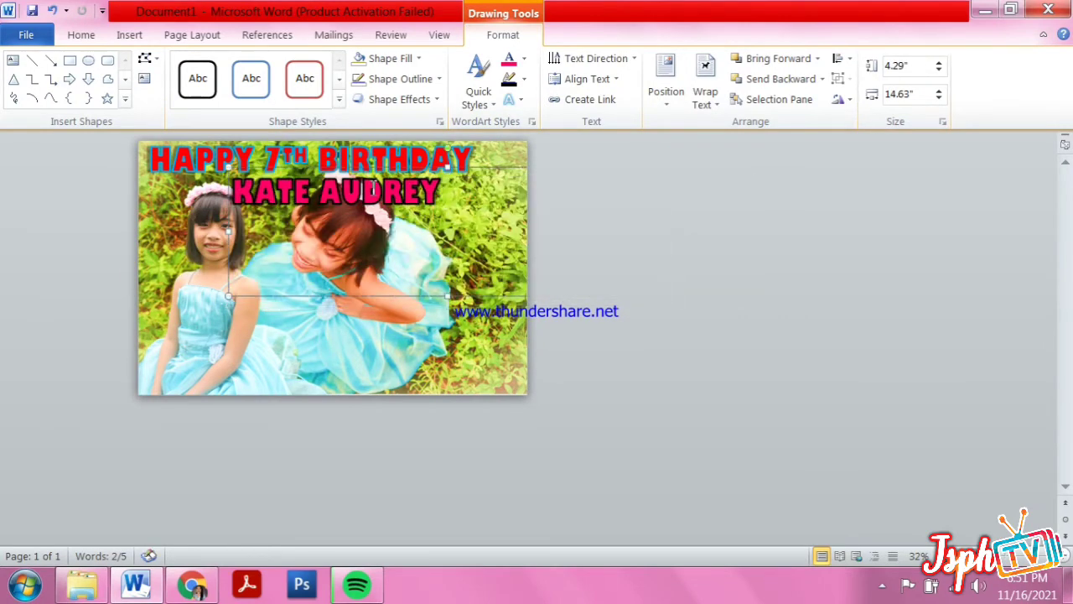
left_click(723, 173)
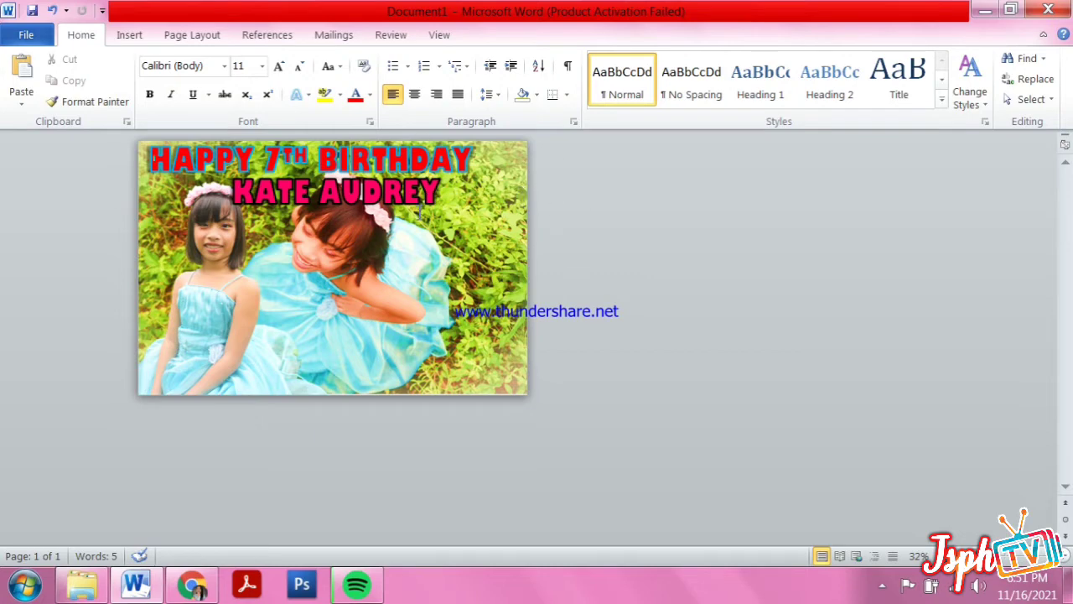
left_click(192, 584)
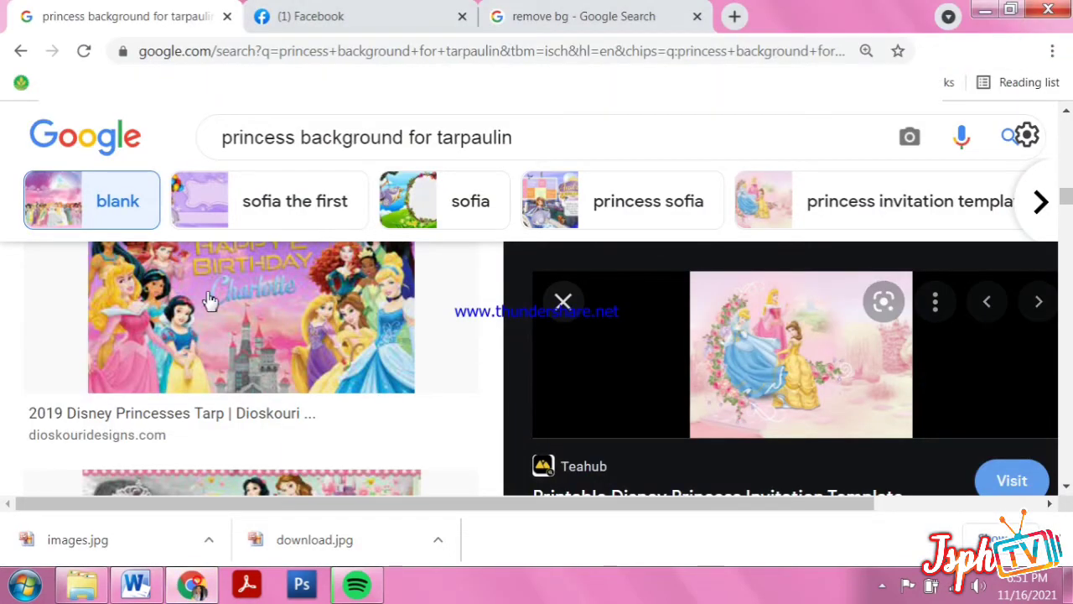
left_click(257, 137)
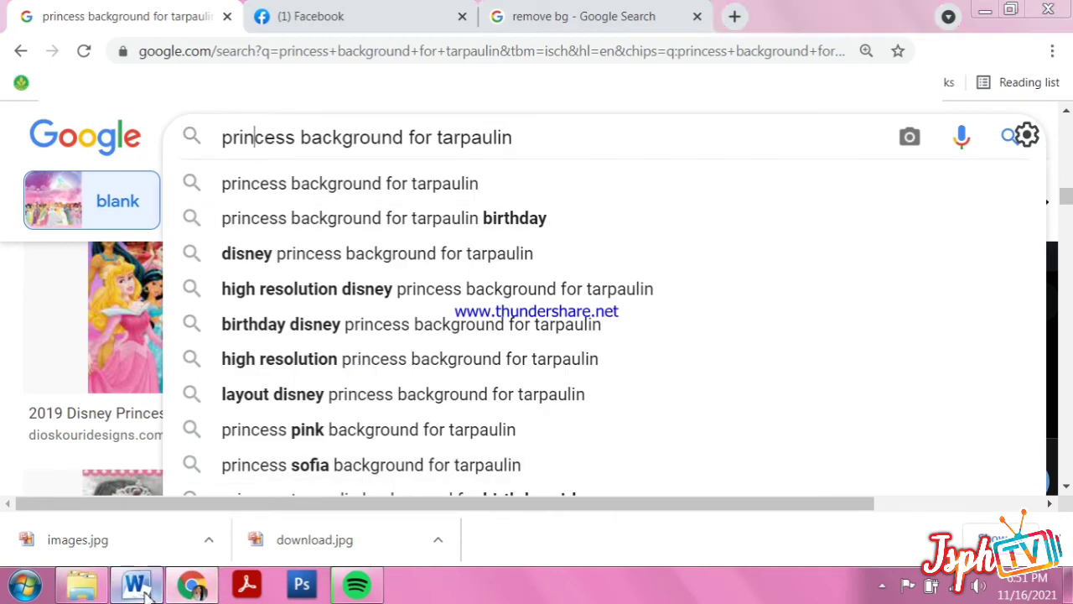
left_click(145, 591)
left_click(130, 38)
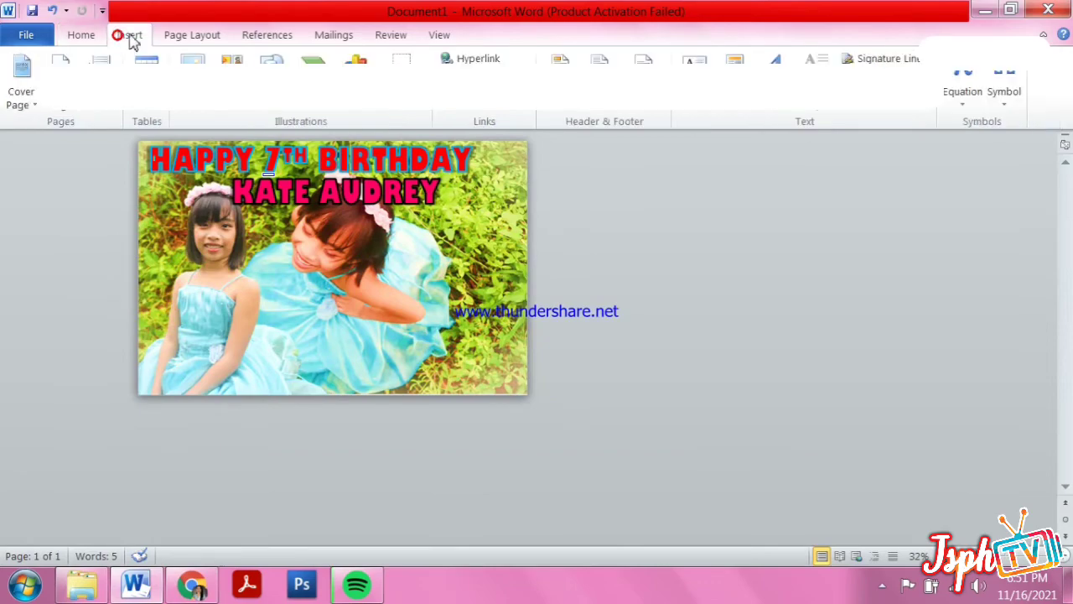
left_click(199, 79)
left_click_drag(753, 191, 752, 328)
left_click(496, 281)
left_click(612, 457)
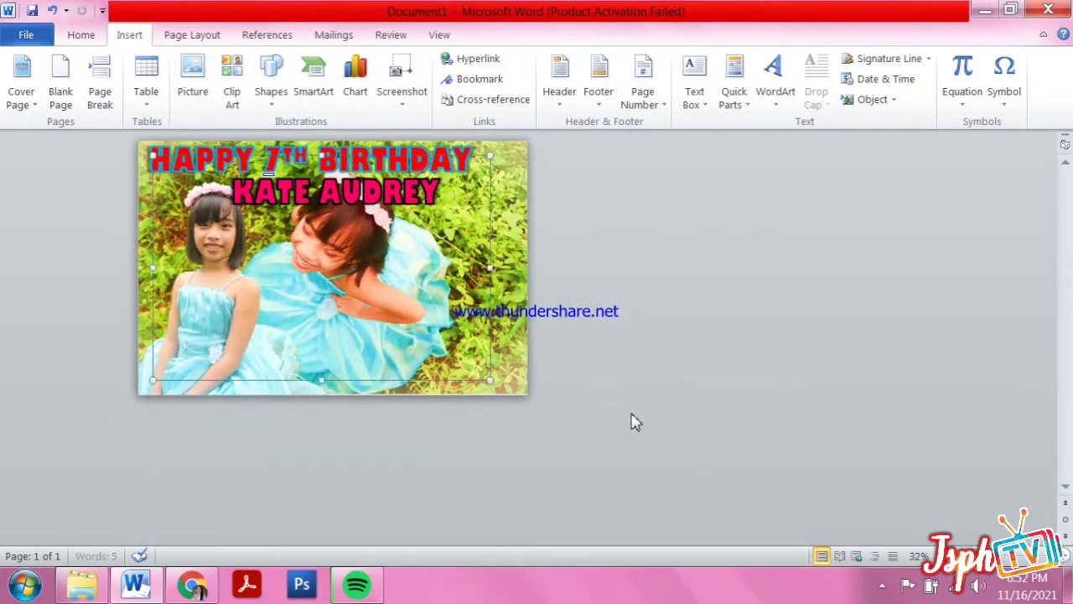
left_click(757, 83)
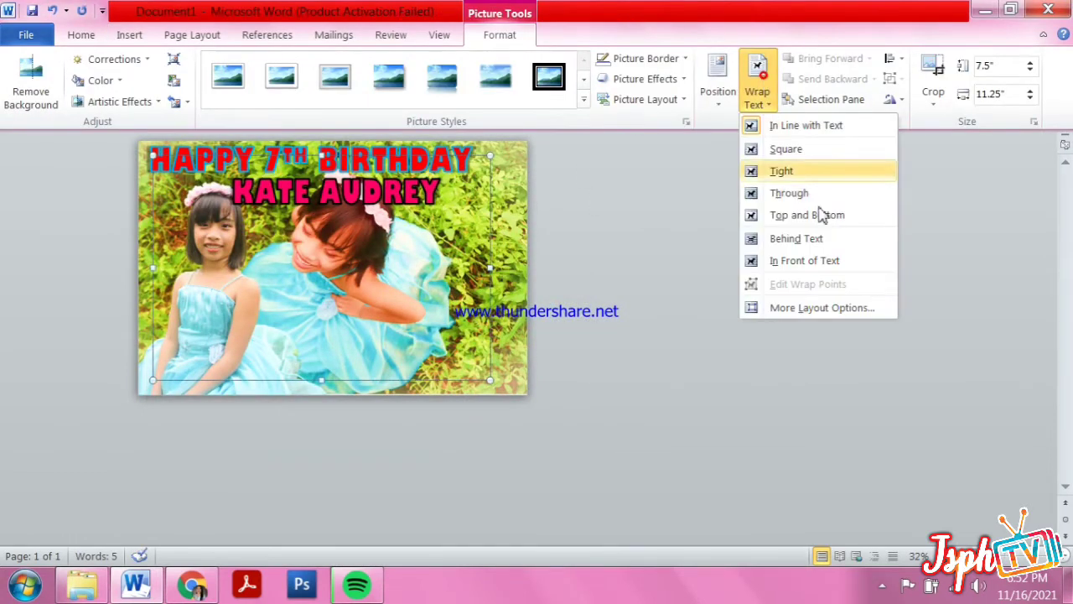
left_click(826, 261)
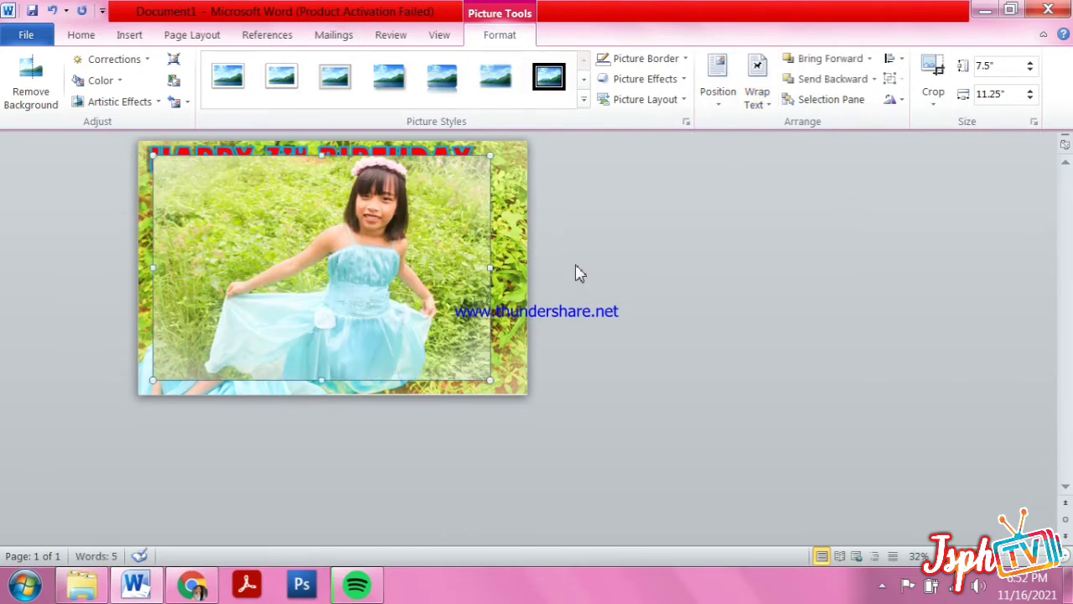
mouse_move(950, 555)
left_mouse_down()
mouse_move(967, 542)
mouse_move(953, 543)
left_mouse_up()
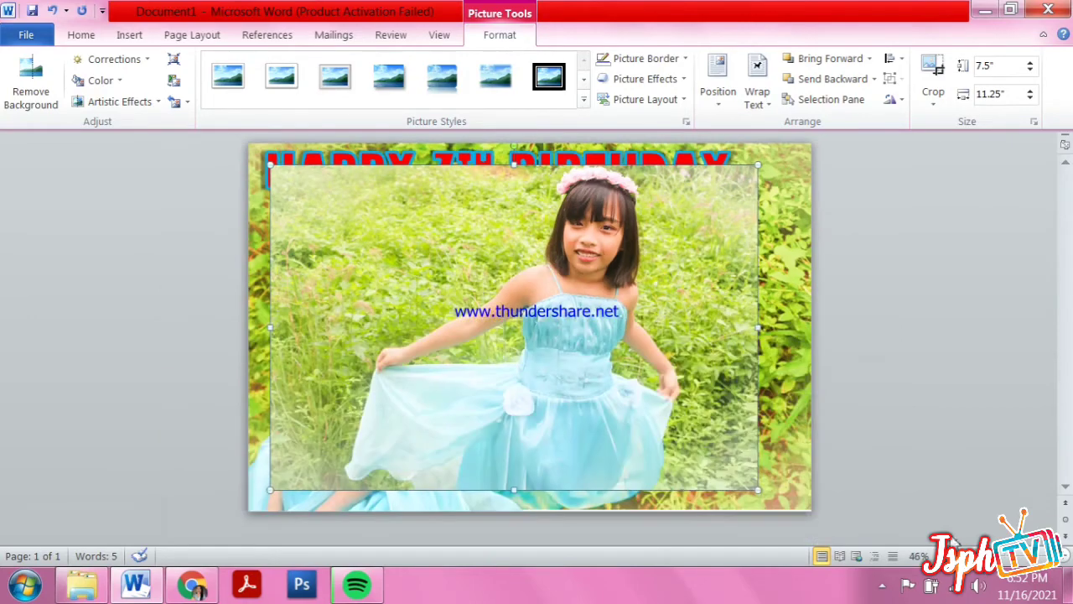
left_click(35, 75)
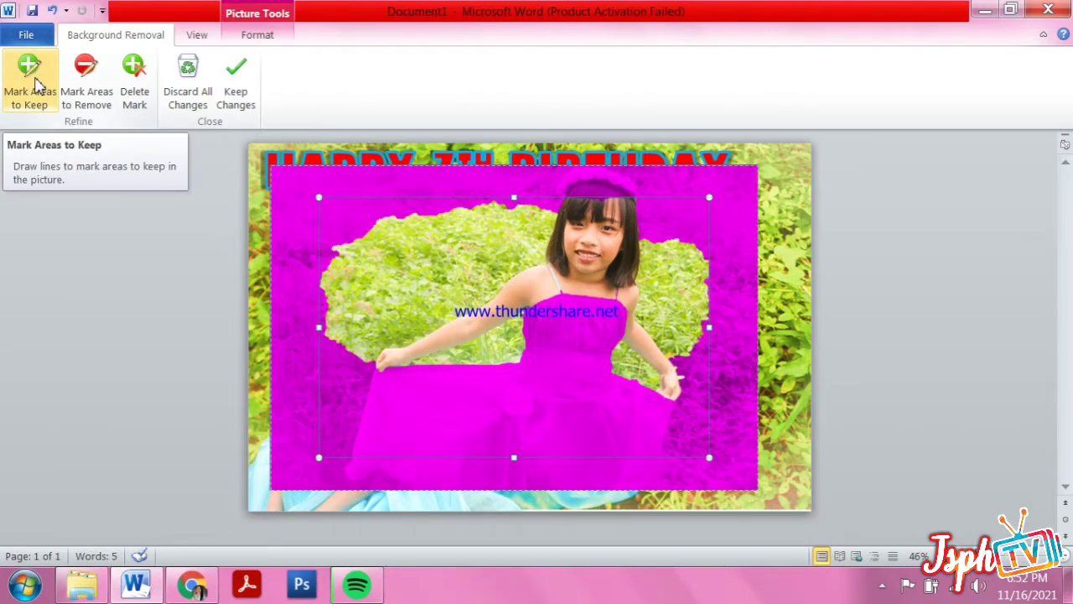
left_click(193, 100)
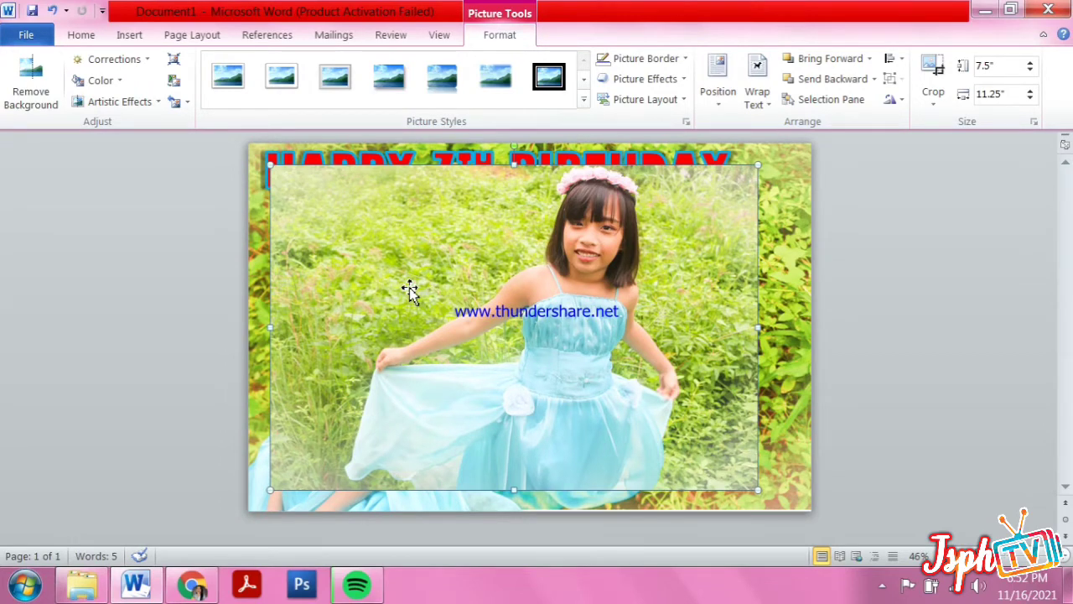
key("Delete")
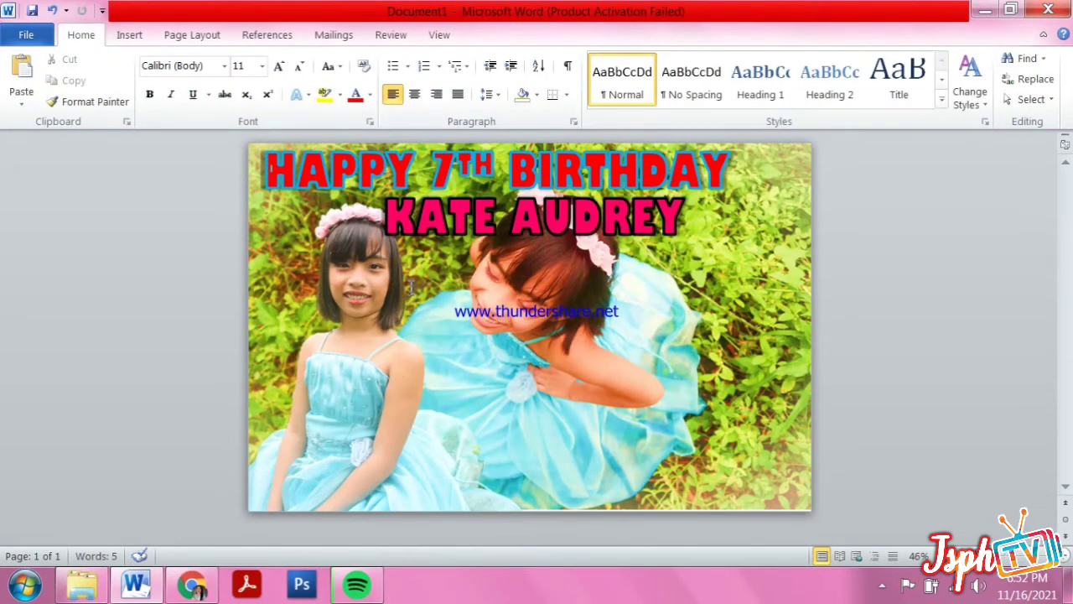
In Chrome, open remove.bg and paste the girl's photo to strip its background.
left_click(201, 583)
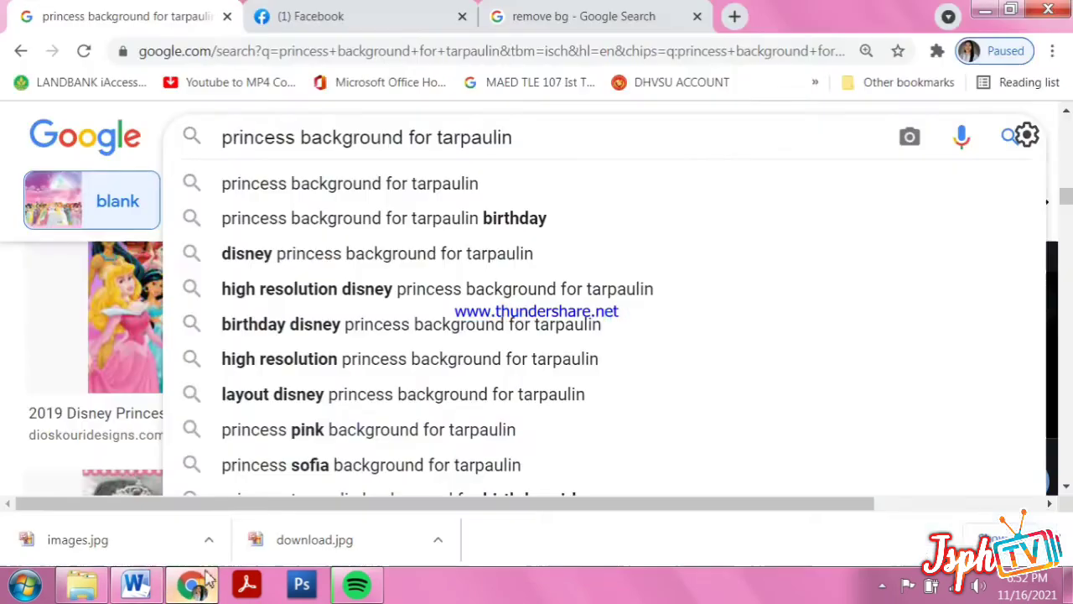
left_click(553, 10)
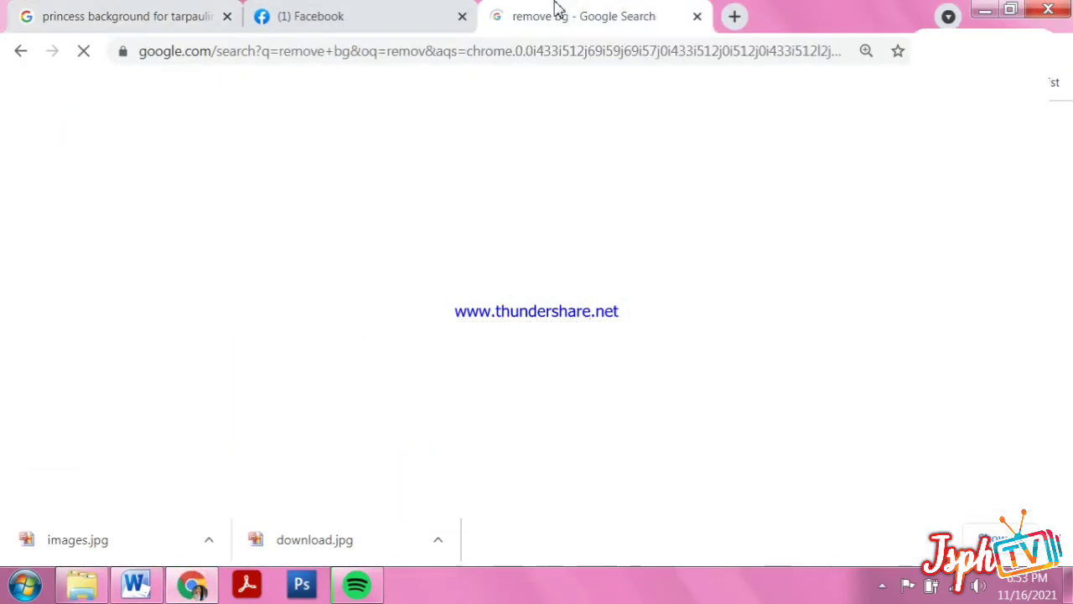
left_click(550, 51)
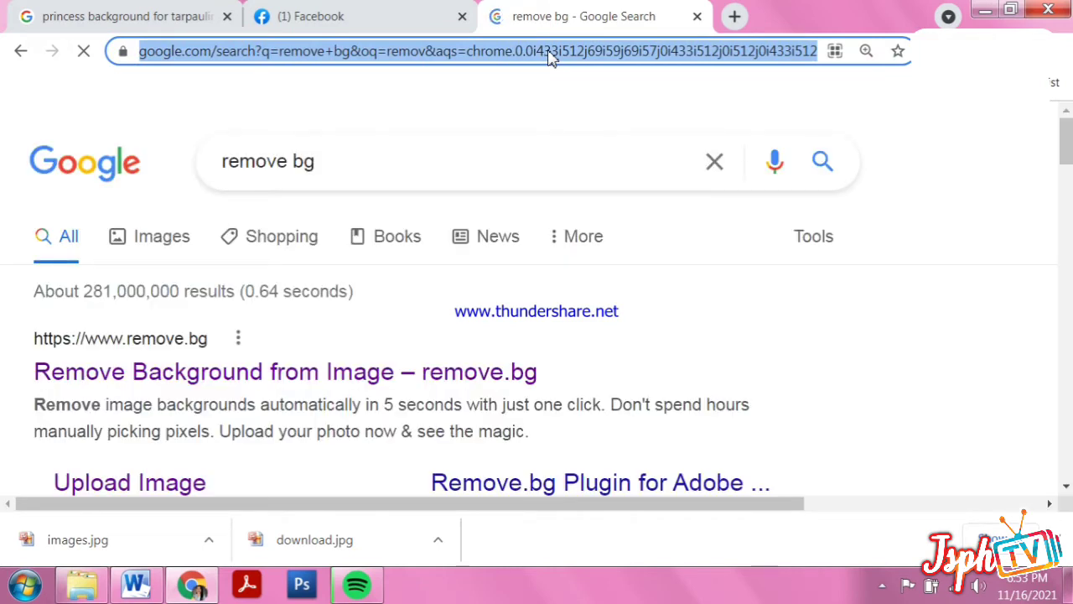
left_click(379, 375)
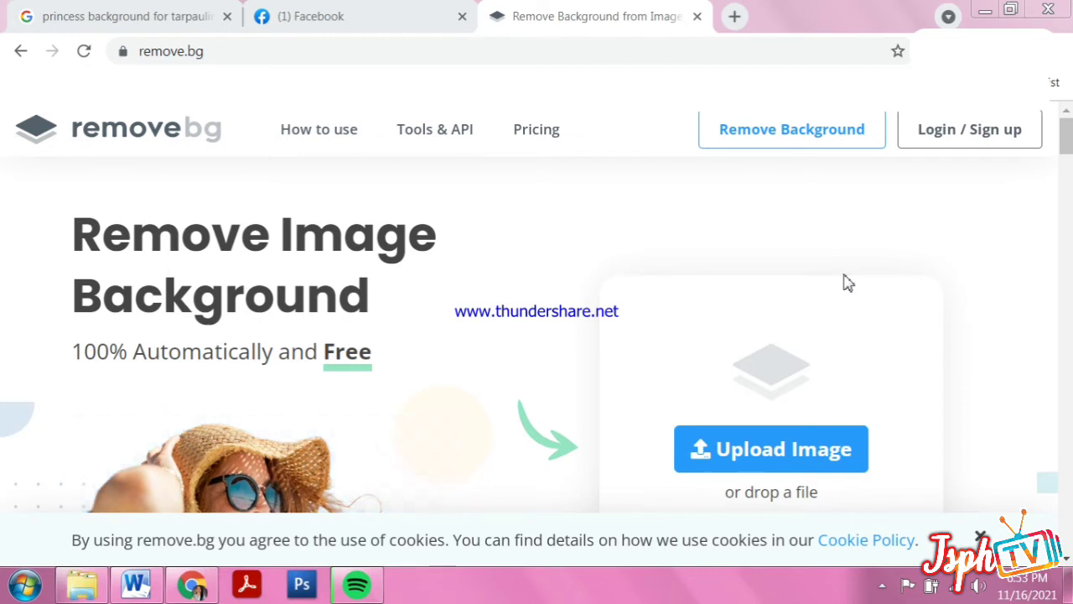
key("ctrl+v")
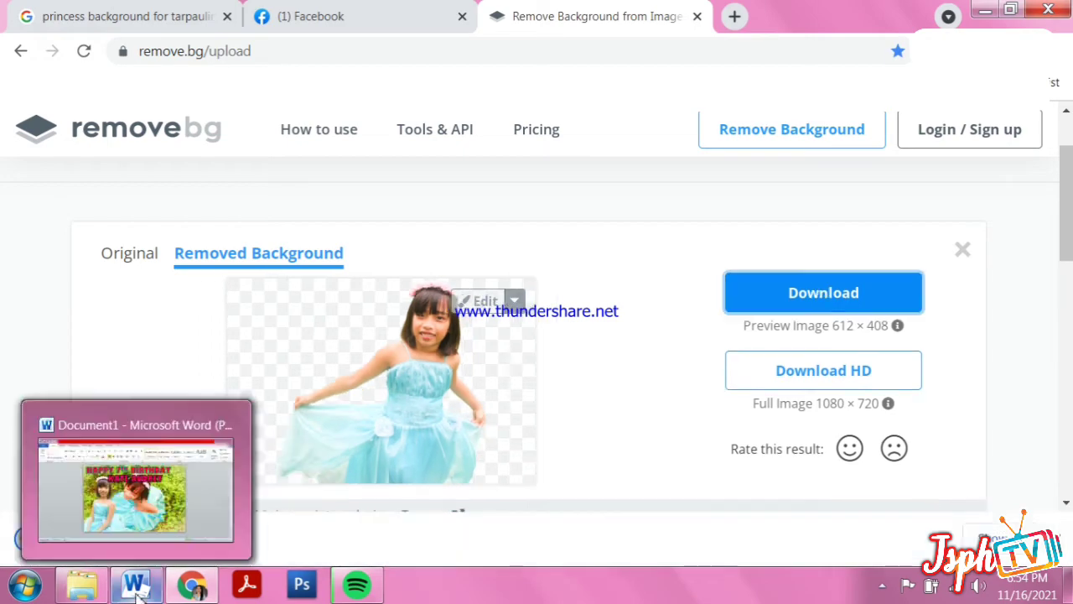
left_click(135, 585)
Float the cutout in front of text and place it on the banner's right.
left_click(129, 35)
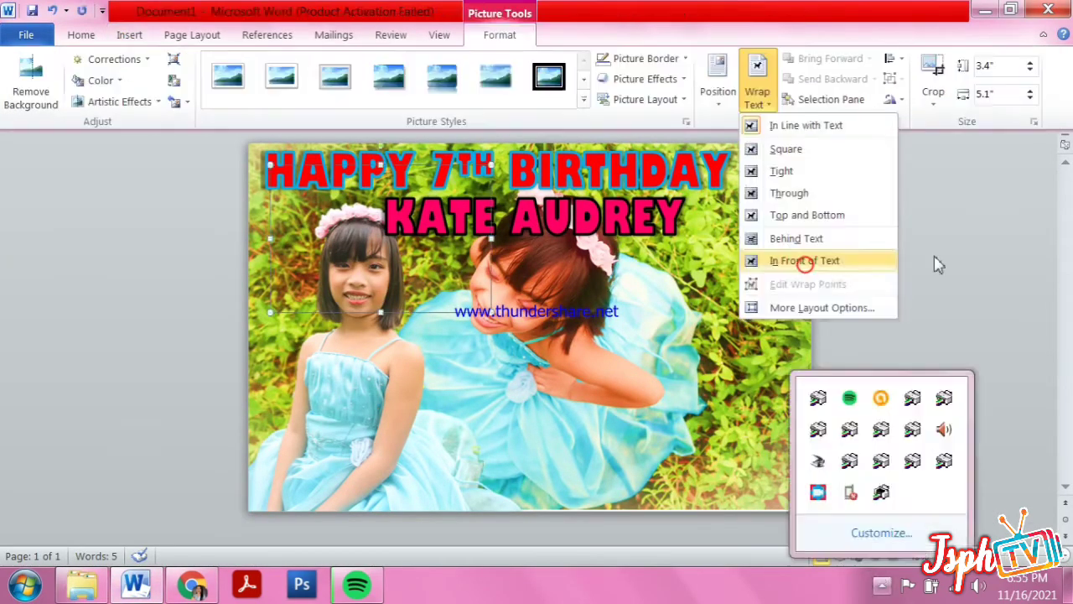
left_click(805, 260)
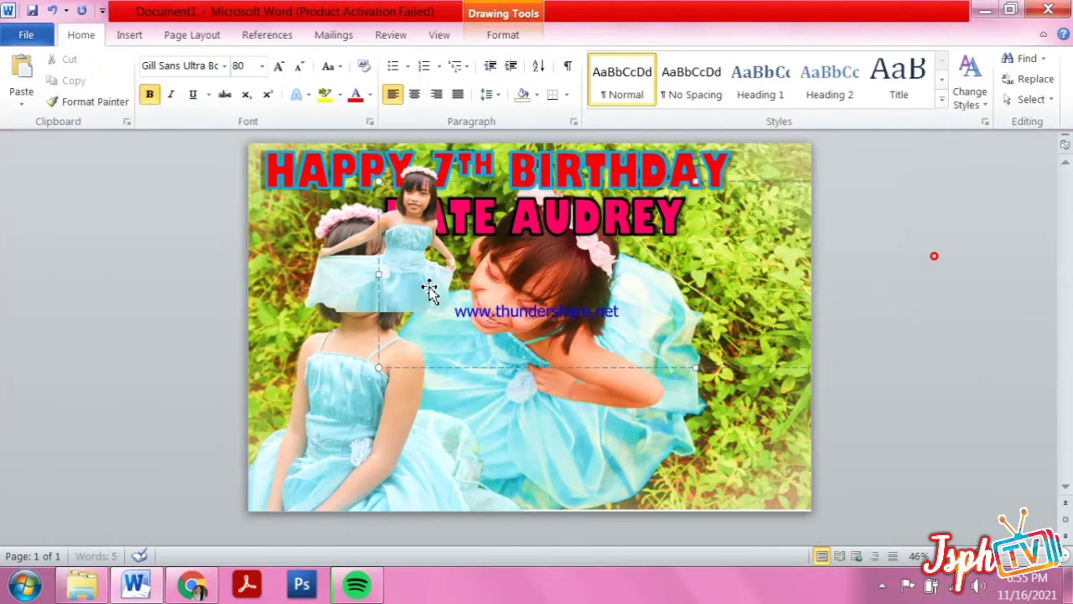
left_click_drag(333, 280, 682, 436)
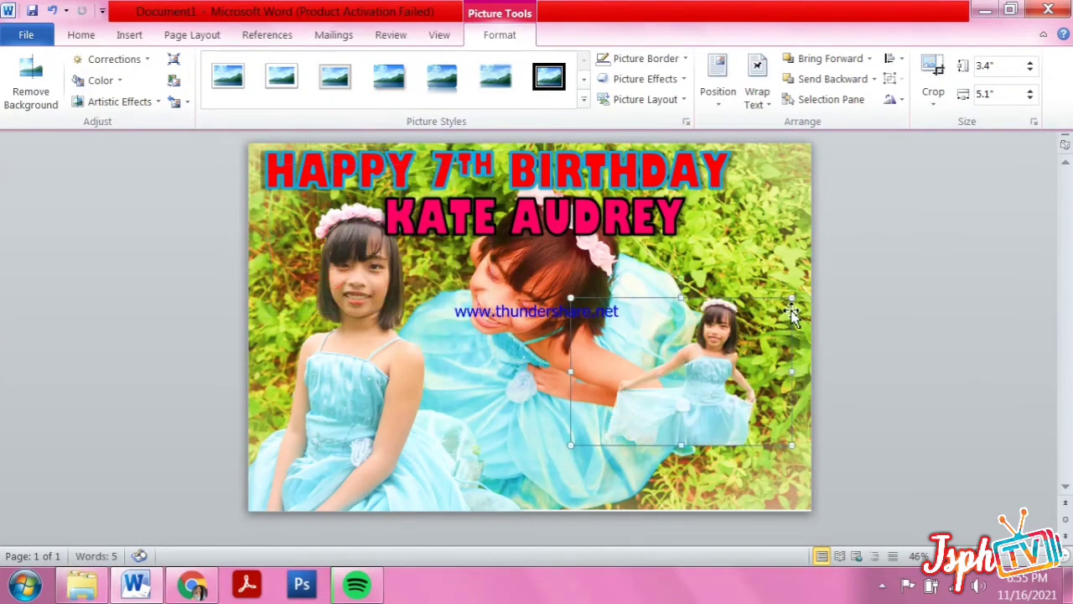
left_click_drag(791, 298, 890, 216)
left_click_drag(752, 293, 651, 311)
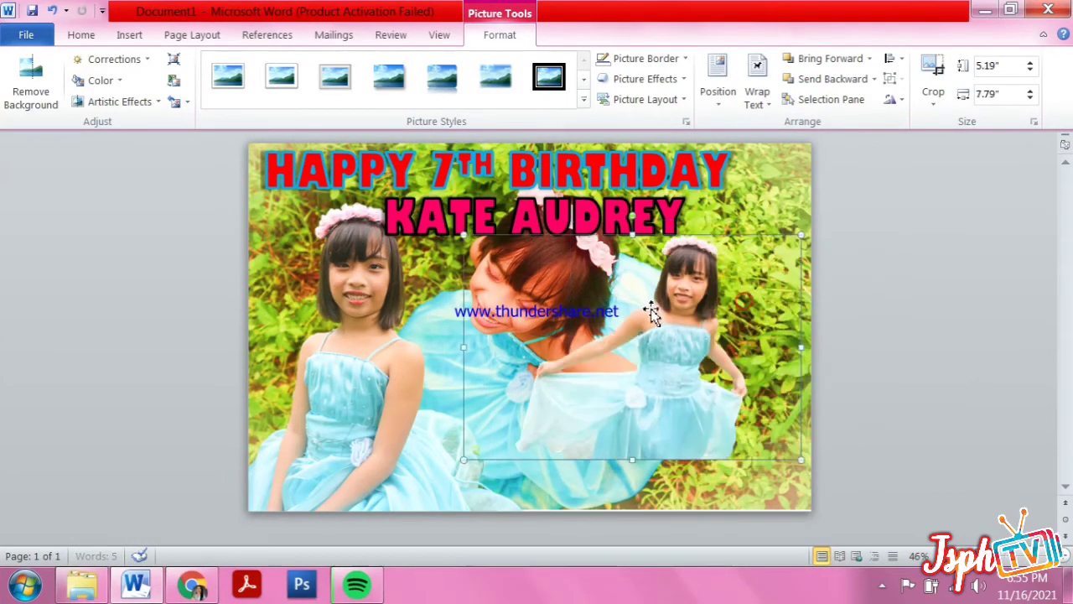
Flip the girl horizontally and size it into the bottom-right corner.
left_click(894, 101)
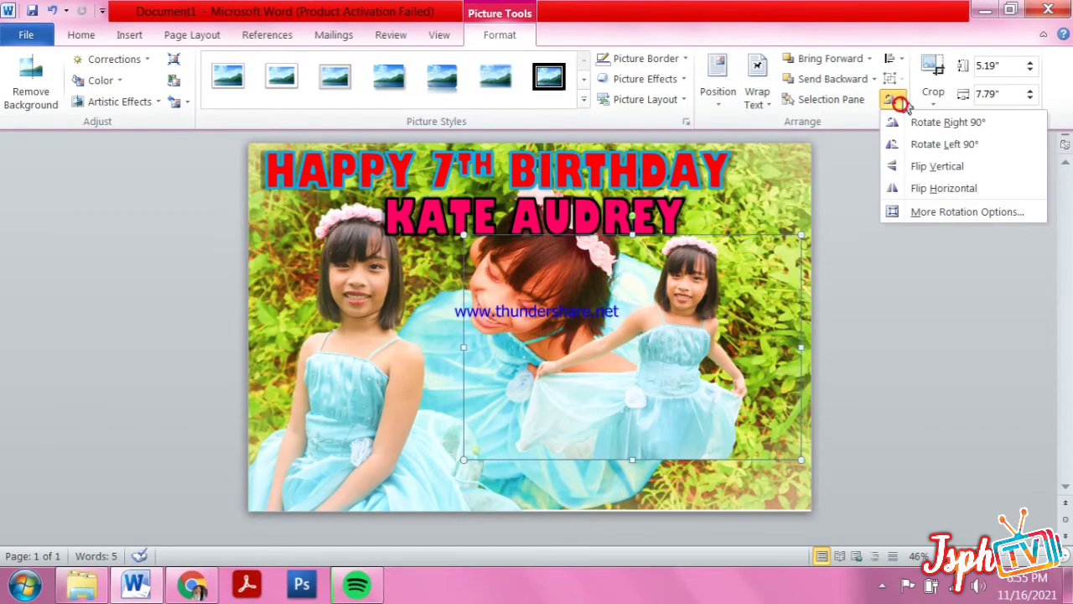
left_click(916, 191)
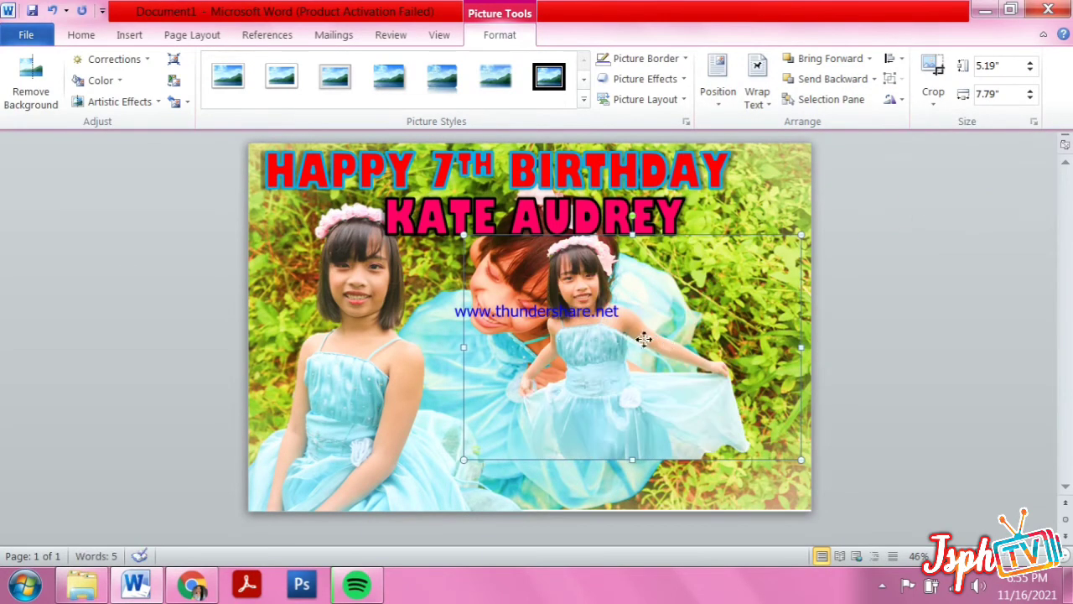
left_click_drag(642, 338, 745, 403)
left_click_drag(735, 299, 734, 216)
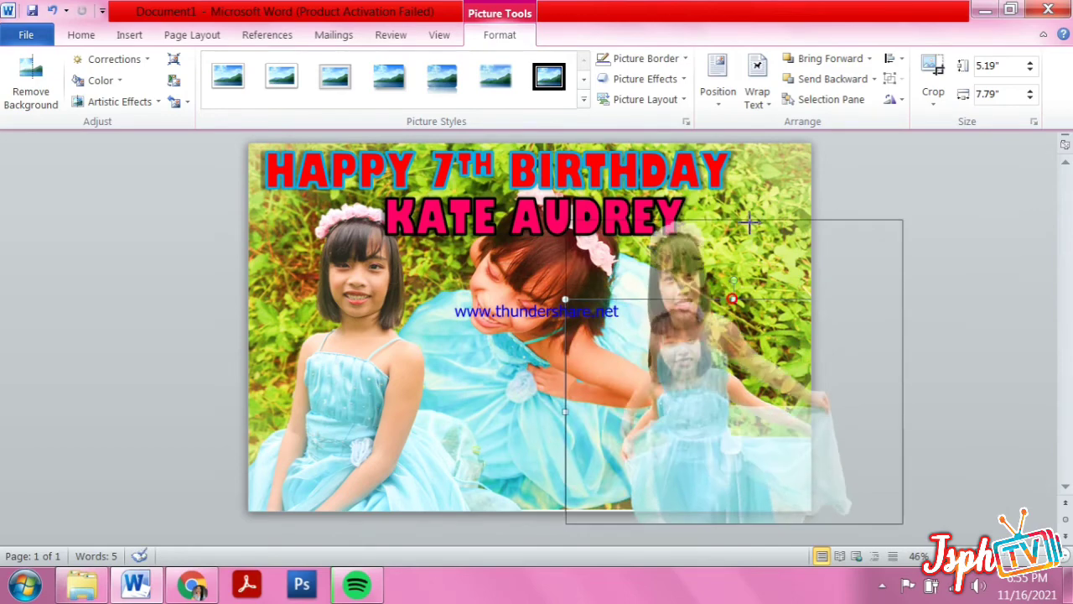
left_click_drag(646, 490, 701, 474)
left_click_drag(618, 501, 589, 541)
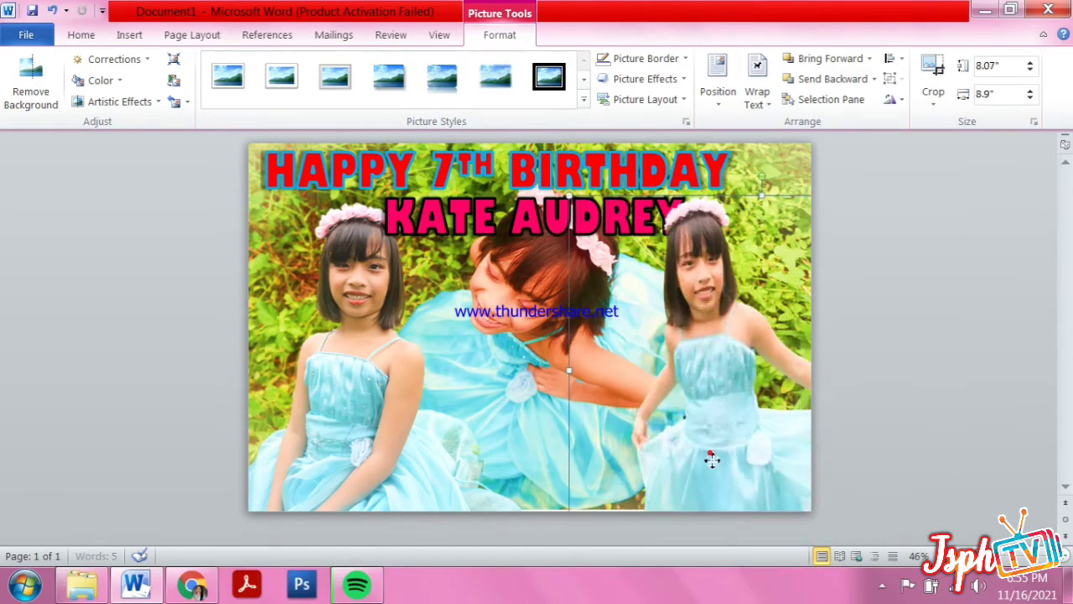
left_click_drag(749, 301, 750, 448)
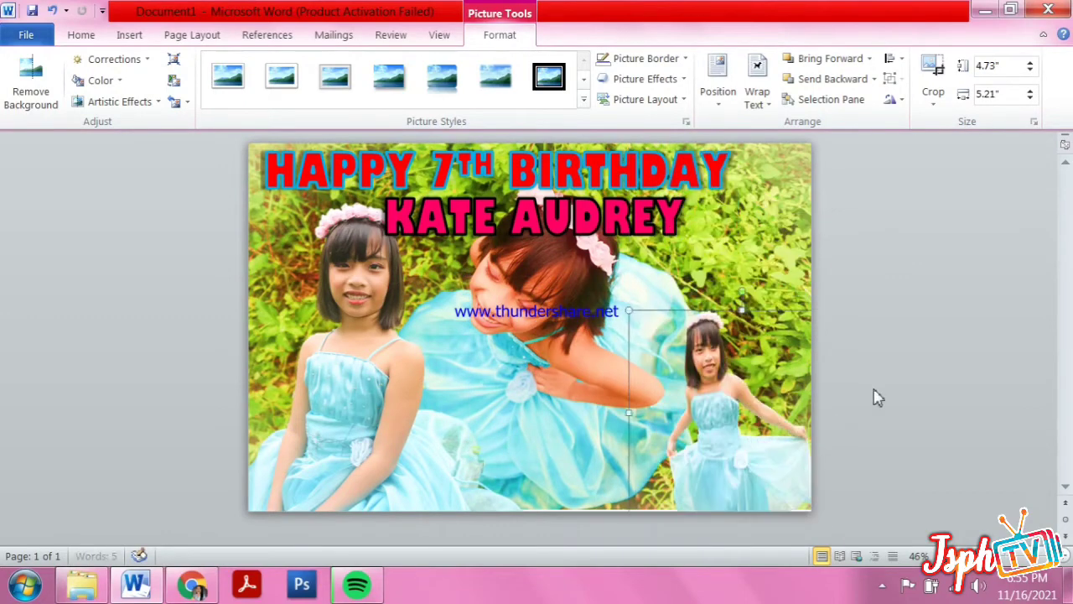
left_click(91, 326)
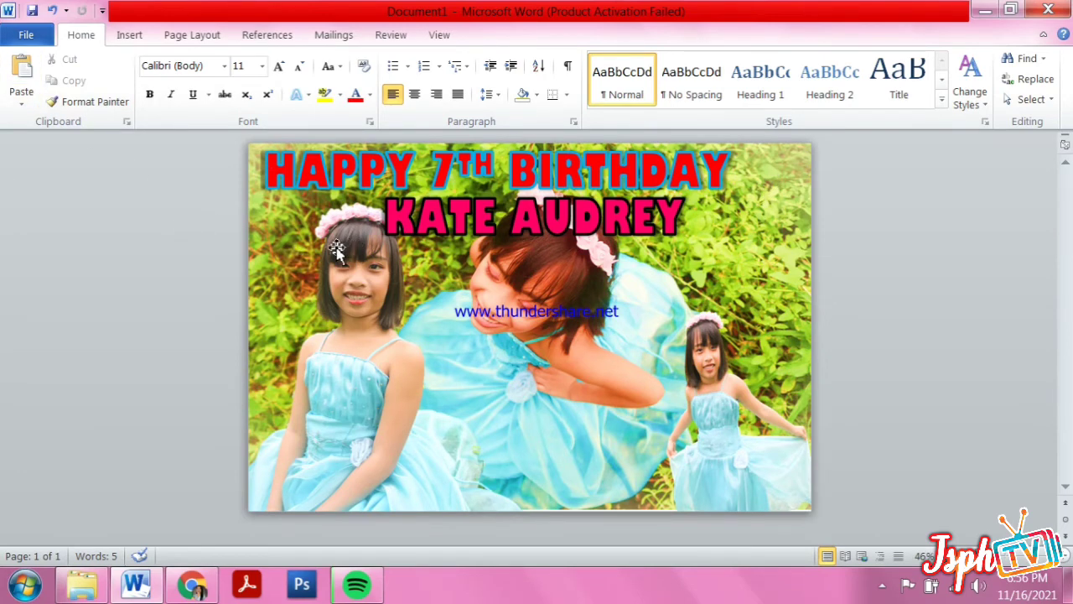
Start Save As and set the file type to PDF.
left_click(30, 35)
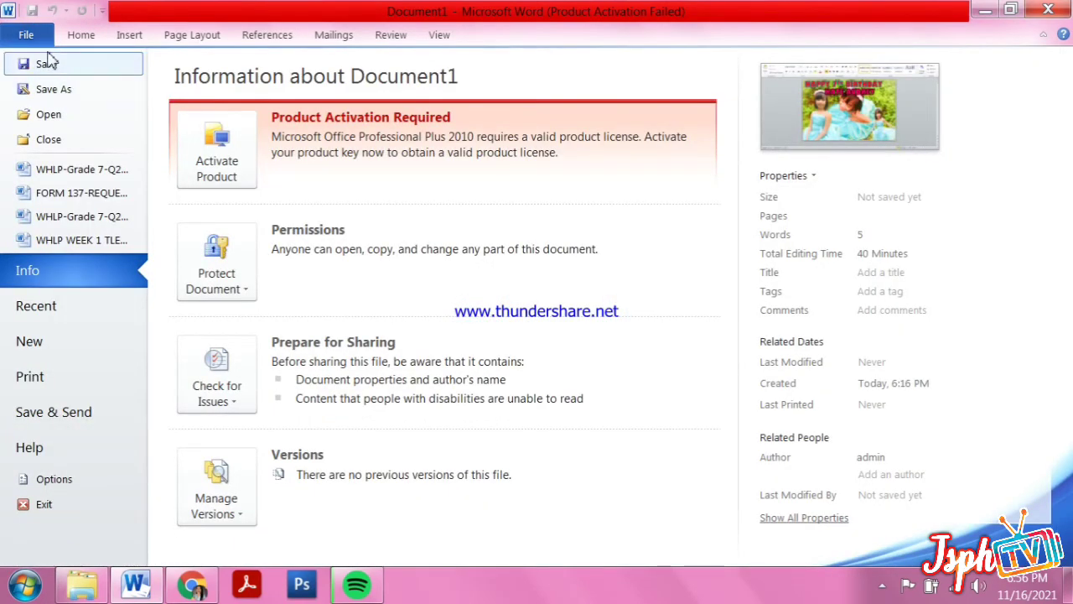
left_click(28, 37)
left_click(28, 38)
key("Escape")
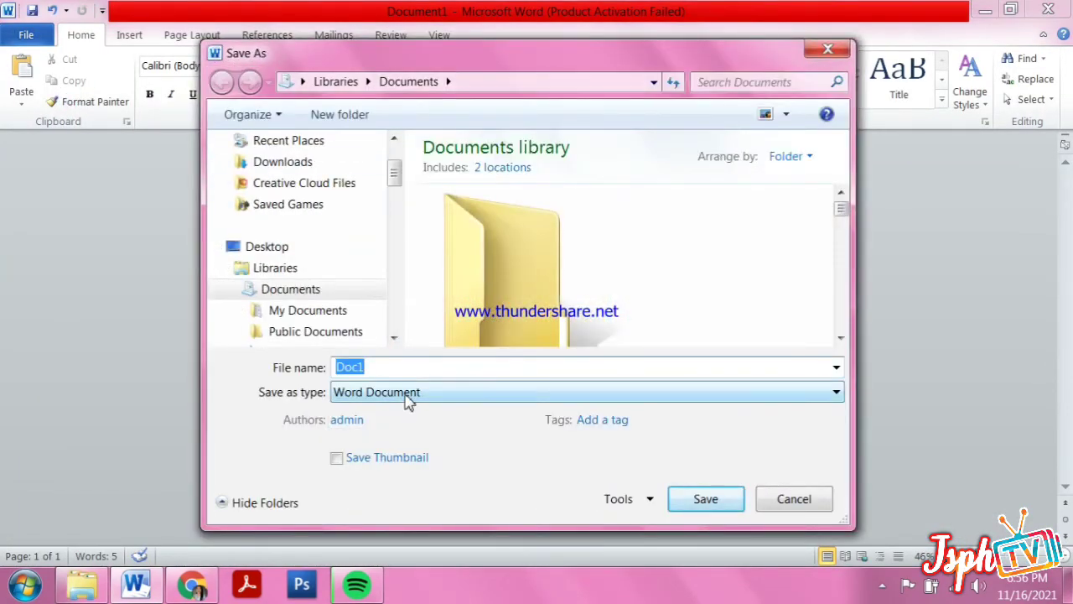
left_click(409, 398)
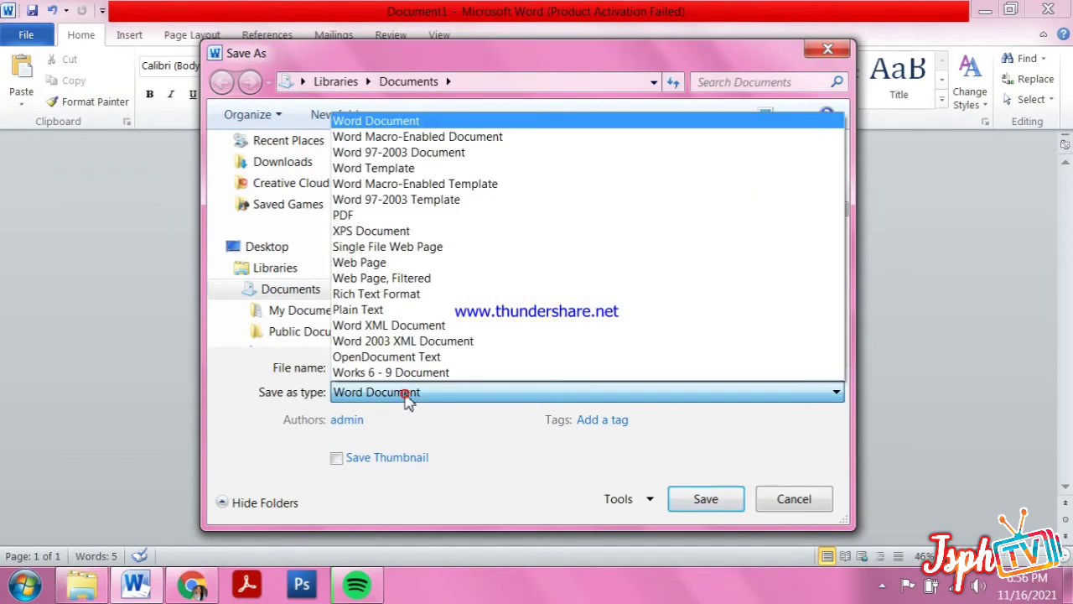
left_click(377, 216)
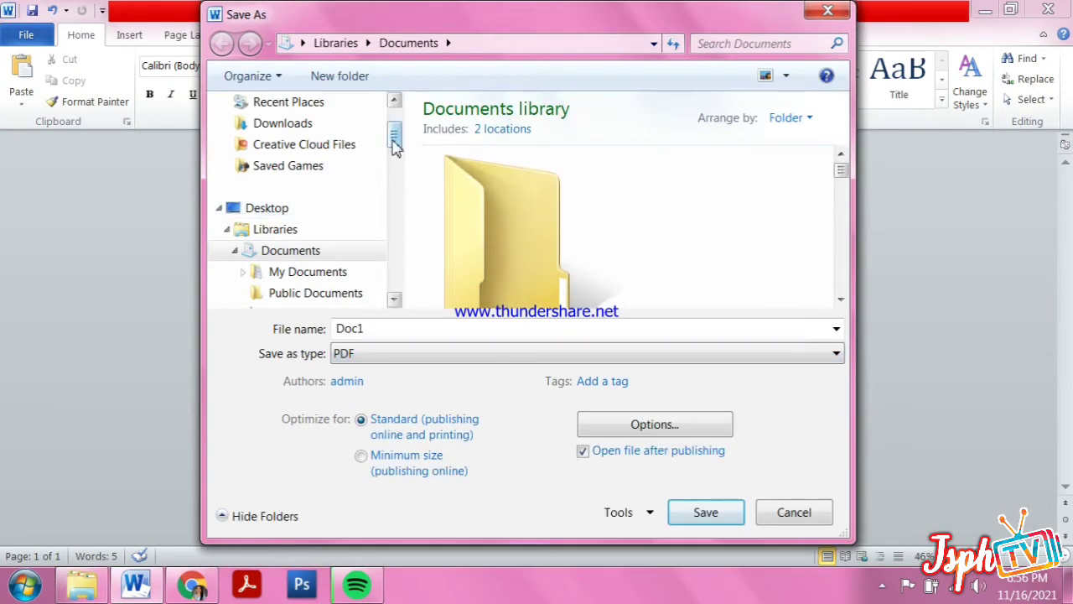
Save the PDF into the Contacts folder as KATE.
left_click_drag(394, 136, 396, 113)
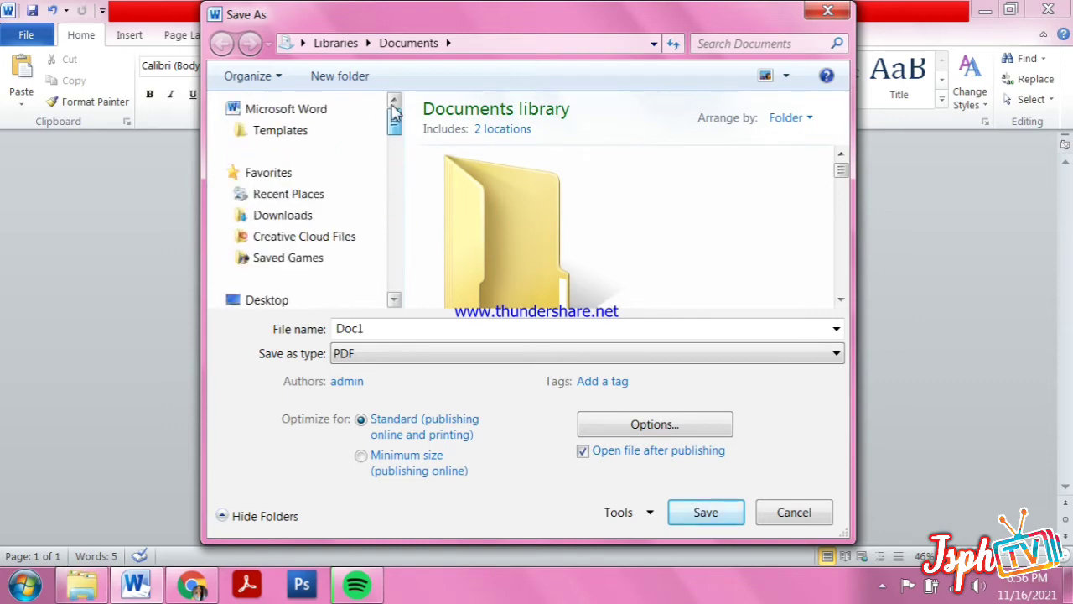
left_click(301, 217)
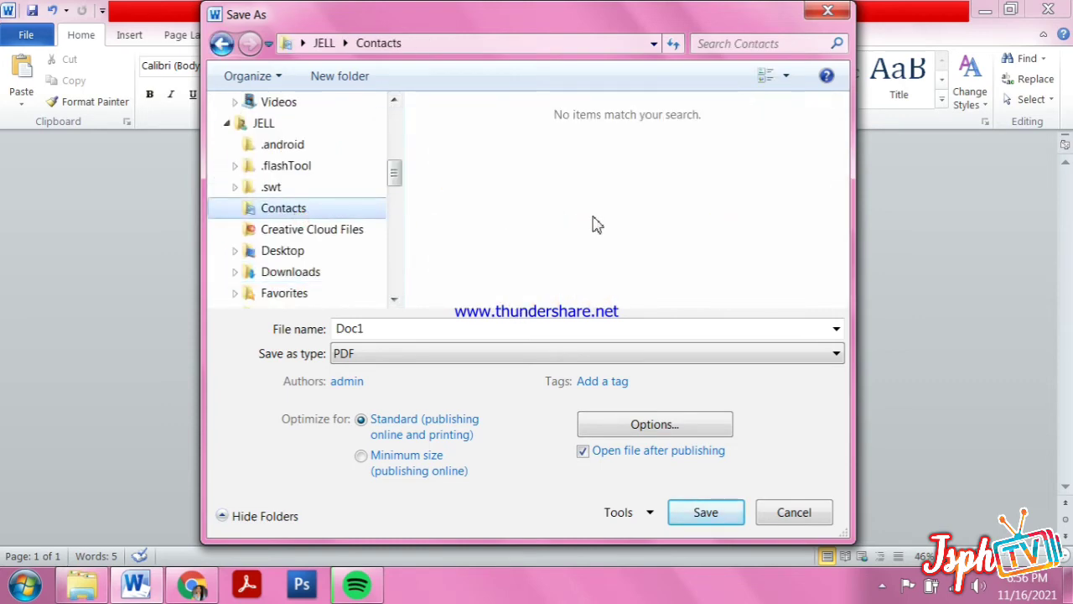
left_click(411, 353)
left_click(384, 177)
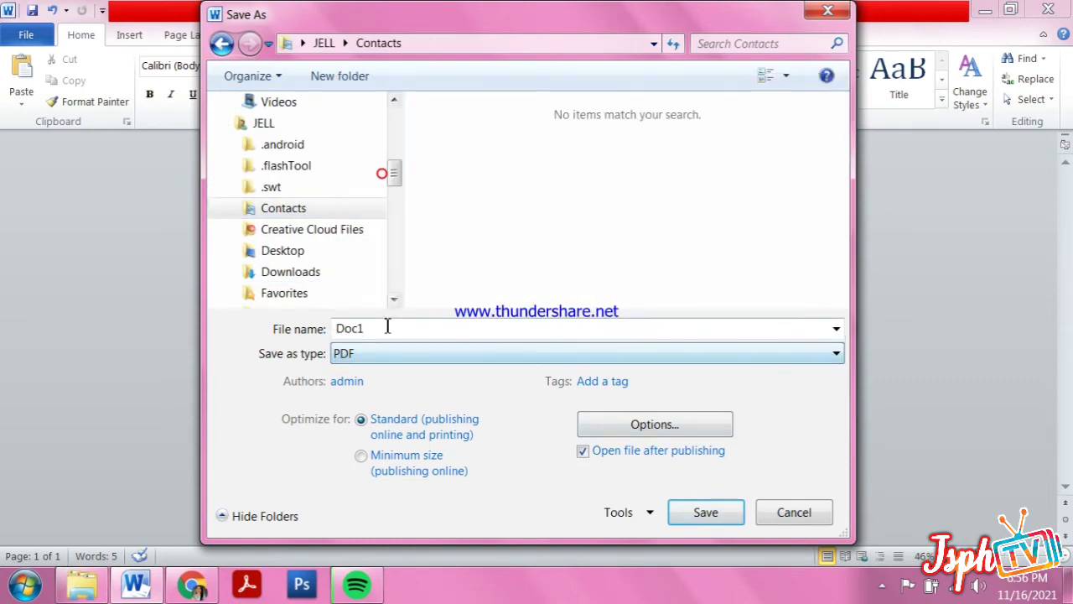
double_click(384, 327)
key("BackSpace")
type("KATE")
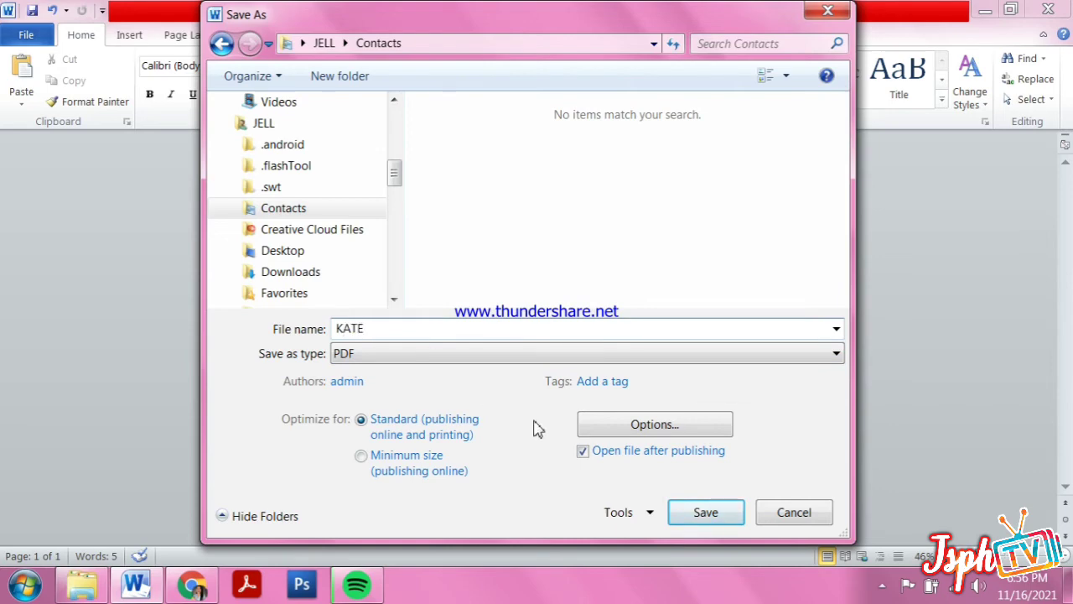
left_click(694, 522)
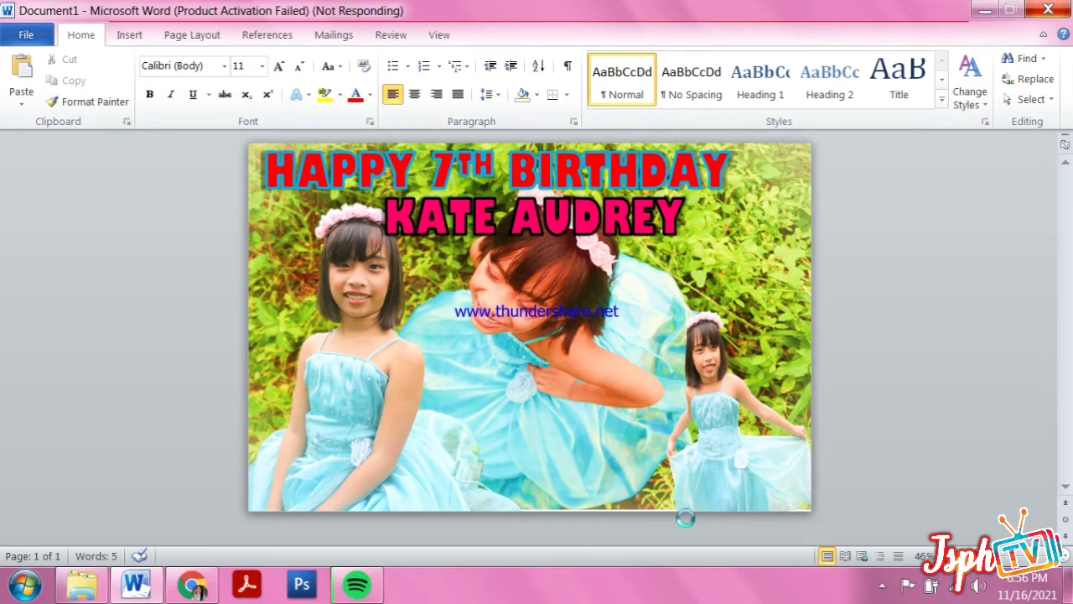
Switch between the browser, Word and the KATE.pdf window from the taskbar.
left_click(191, 584)
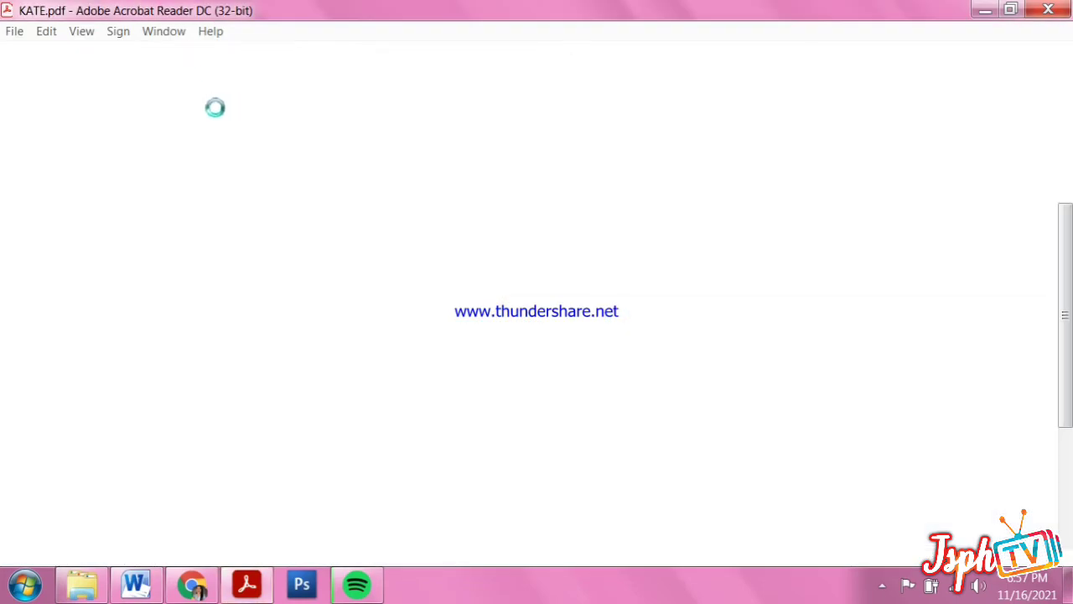
left_click(138, 587)
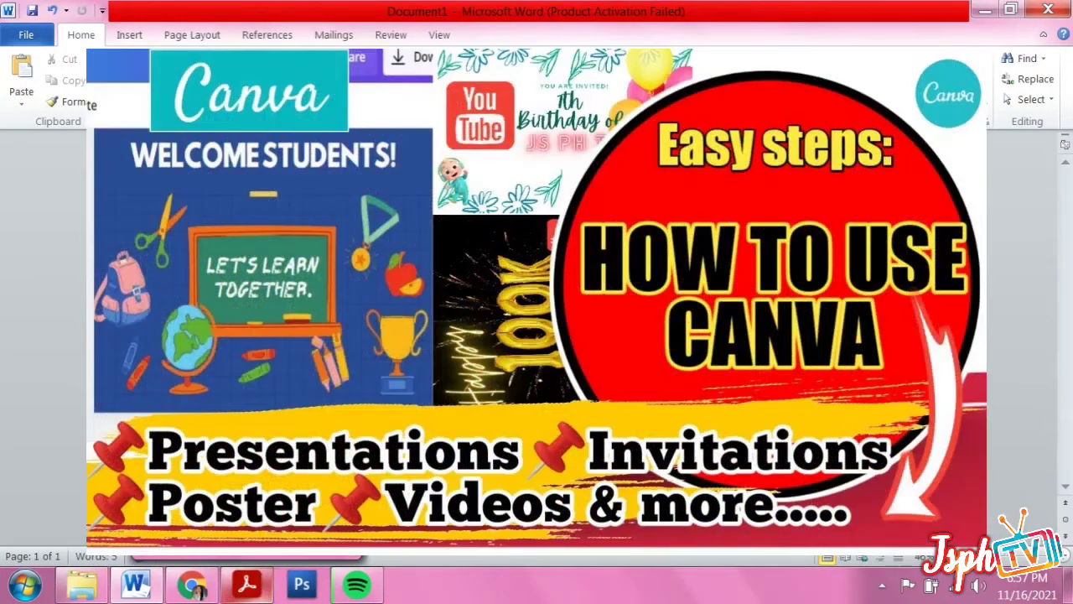
left_click(247, 584)
left_click(247, 584)
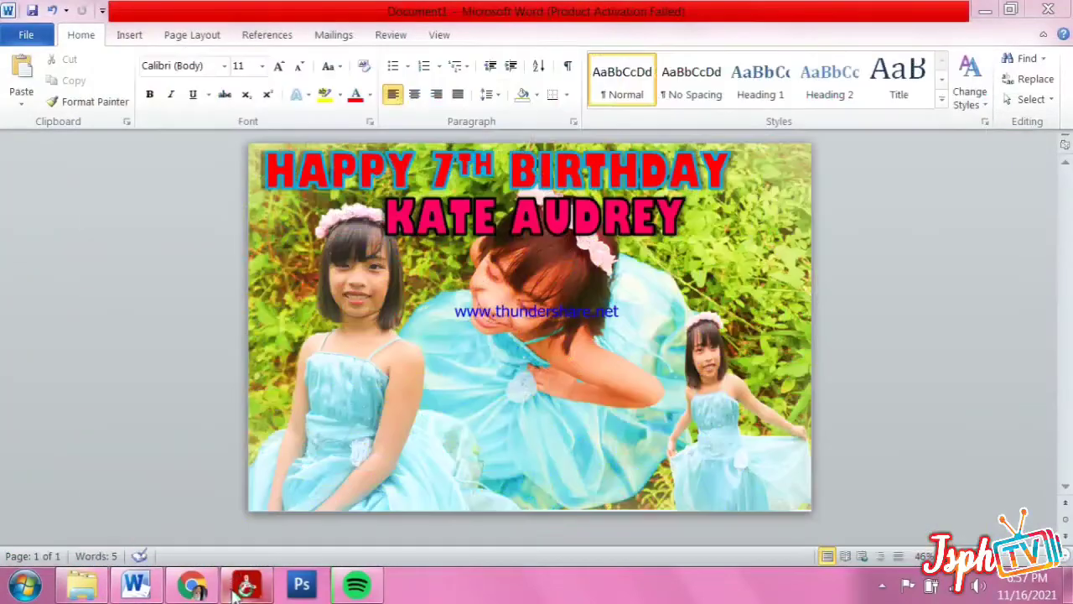
Fit the whole 13.00 x 8.50 in KATE.pdf page in Acrobat Reader and dismiss the reopen-PDFs notice.
left_click(261, 526)
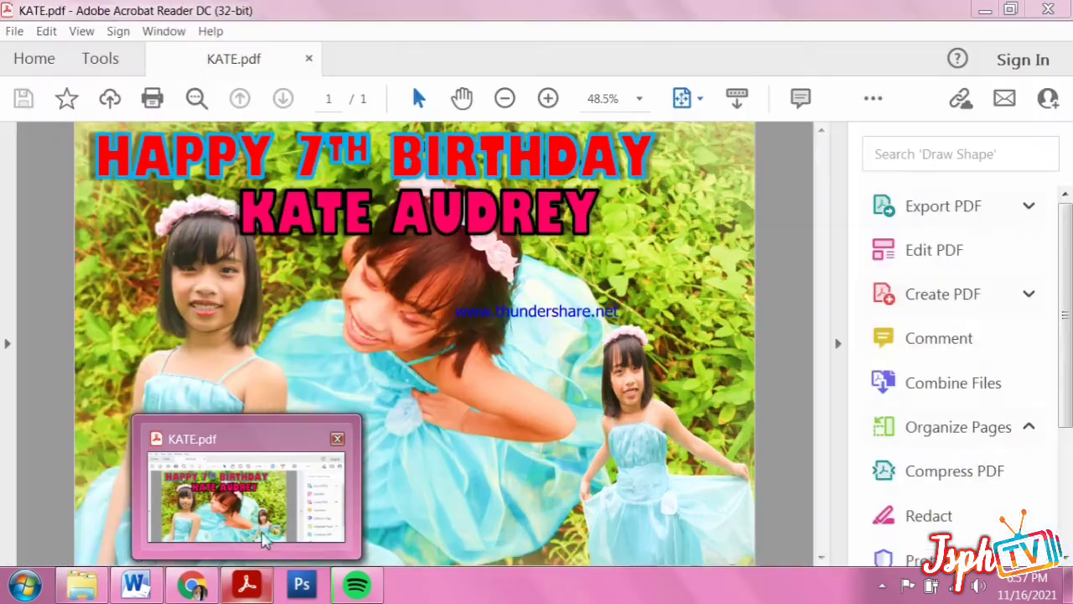
key("ctrl+minus")
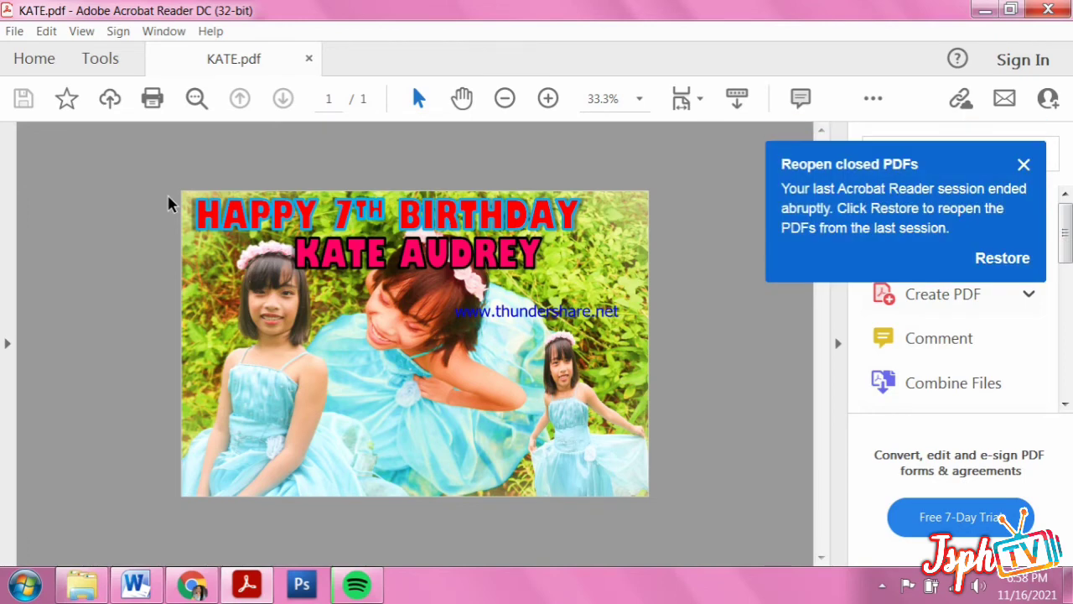
left_click(1022, 166)
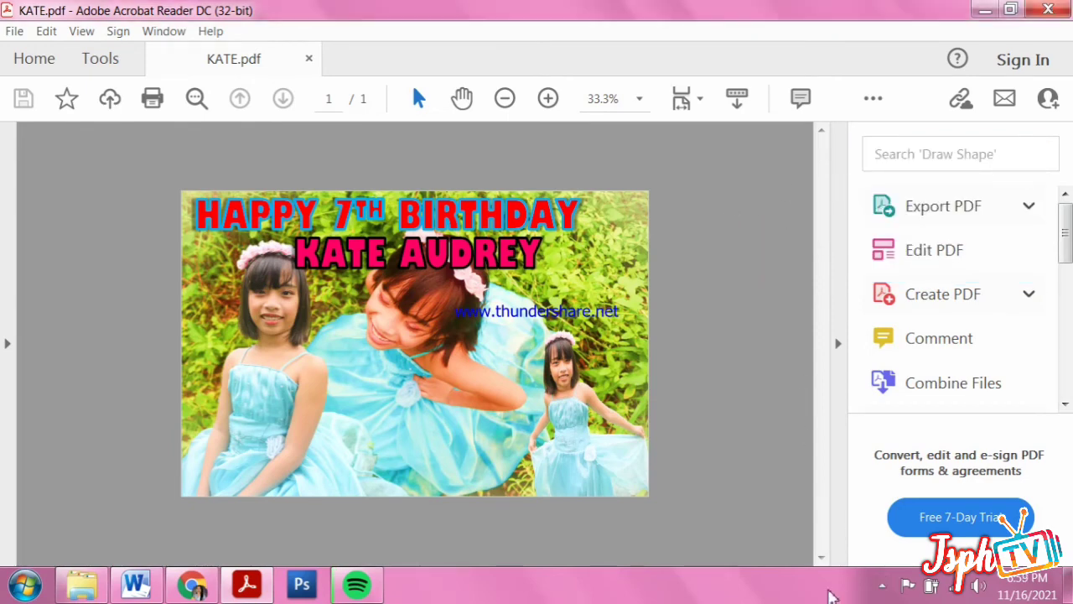
Check the hidden system tray icons, then bring up the Windows Start menu.
left_click(881, 585)
left_click(715, 352)
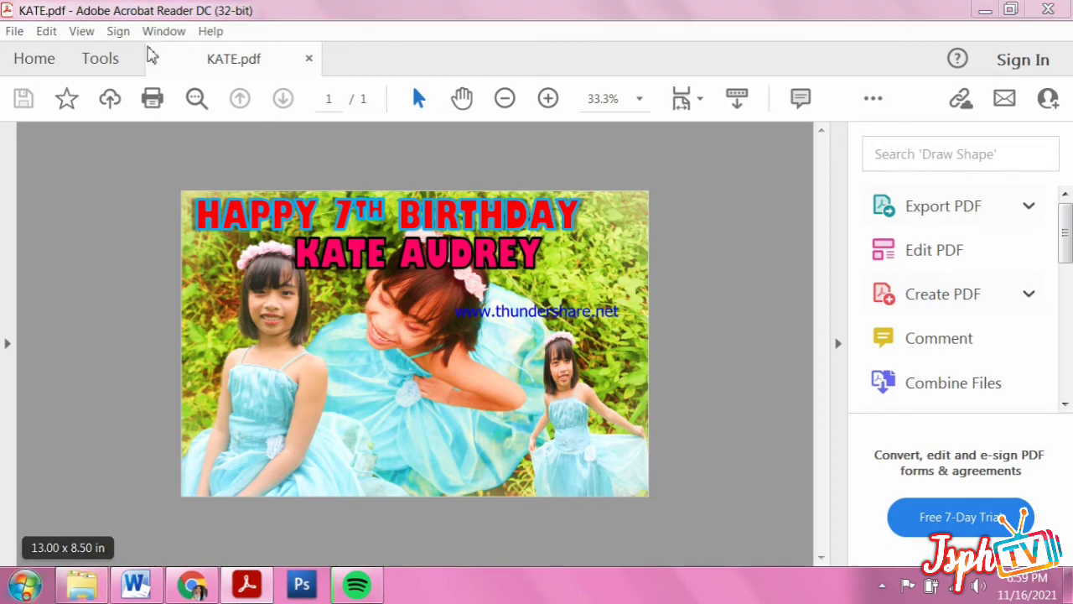
key("super")
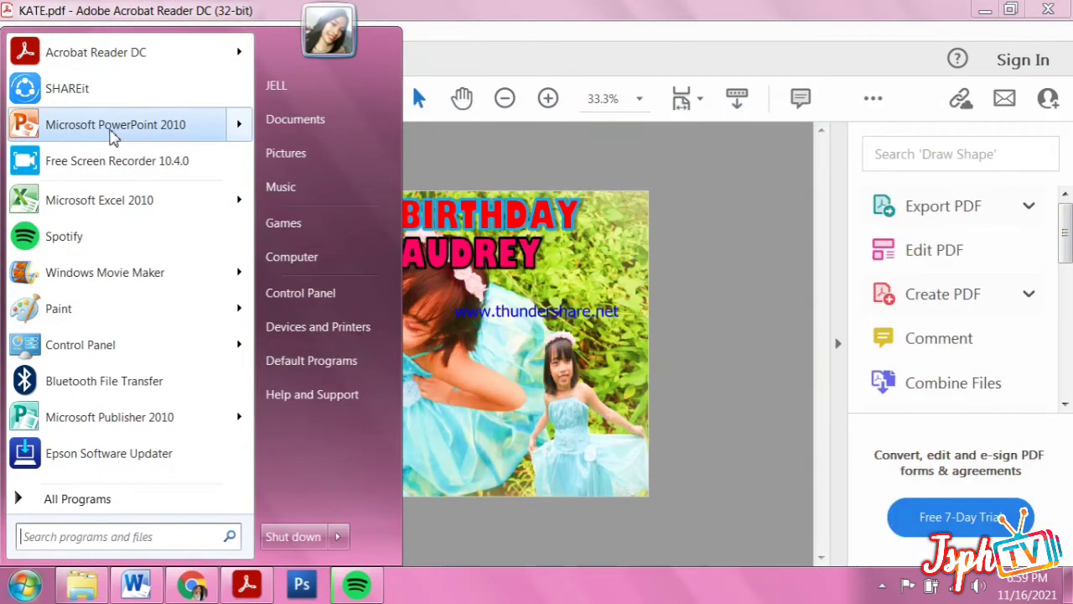
Dismiss the Start menu and return to the Word birthday banner document.
mouse_move(114, 137)
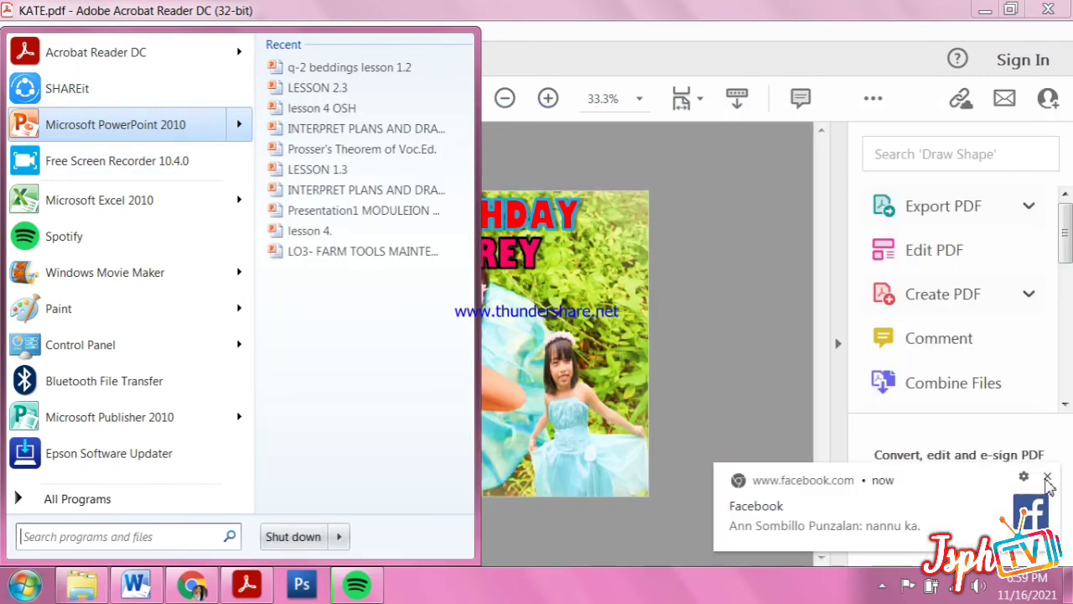
left_click(703, 167)
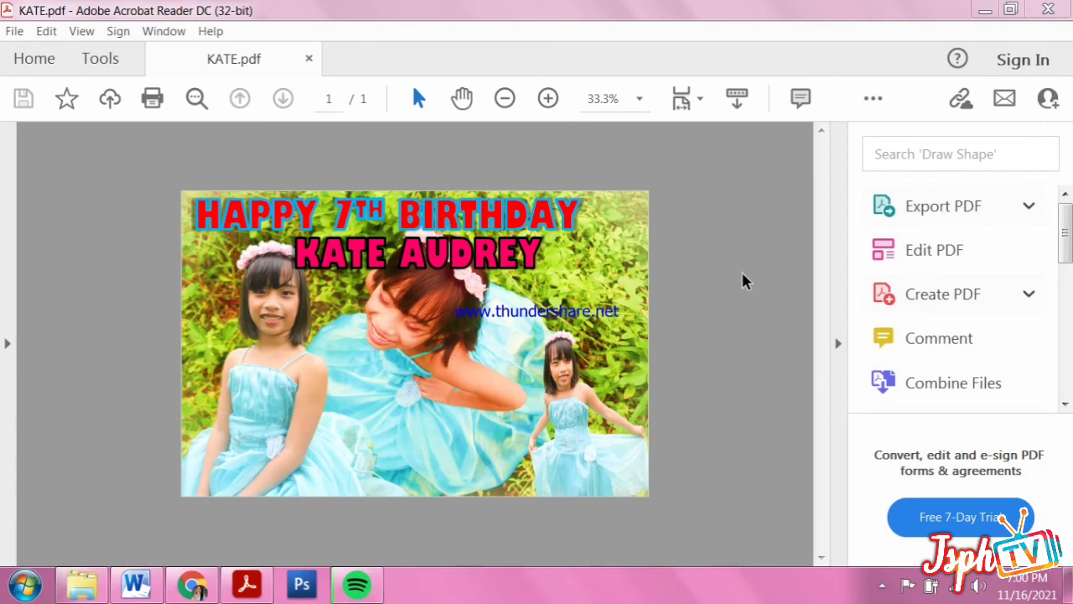
left_click(126, 584)
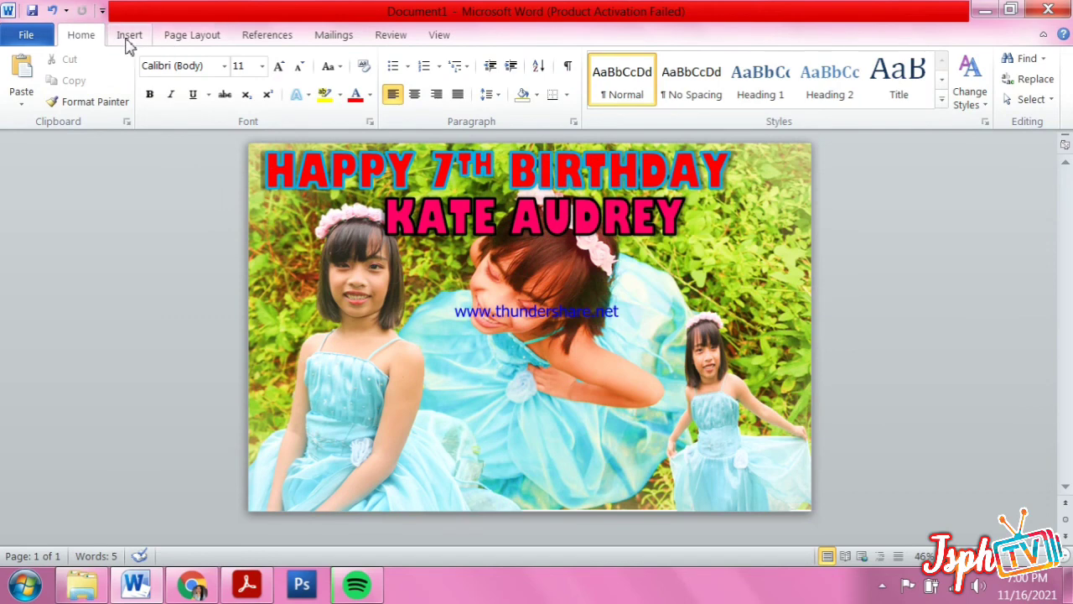
Switch the ribbon from Insert to Page Layout for the tarpaulin document.
left_click(129, 37)
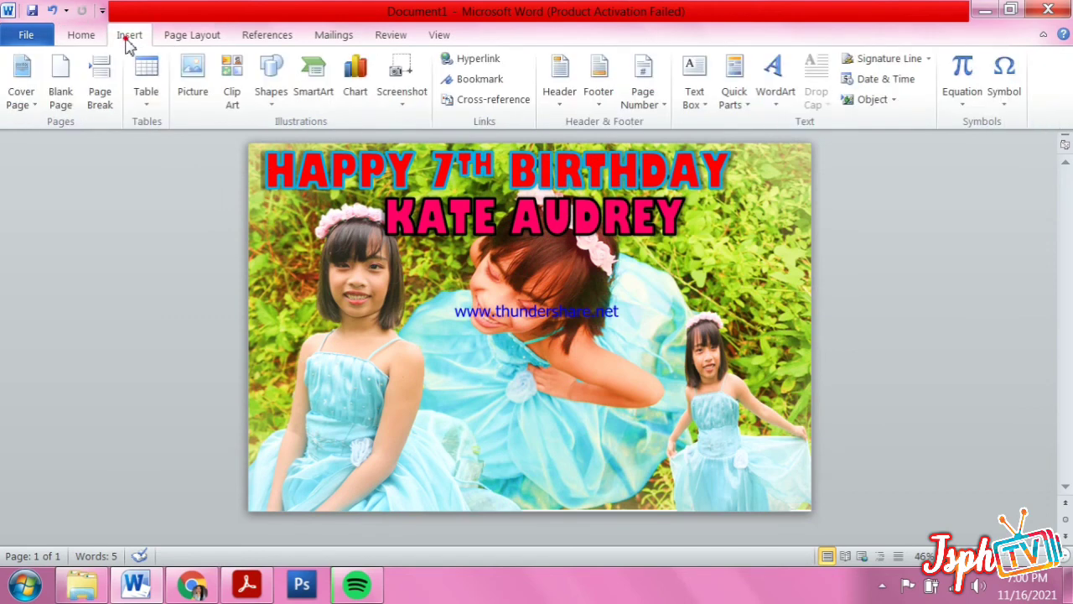
left_click(193, 37)
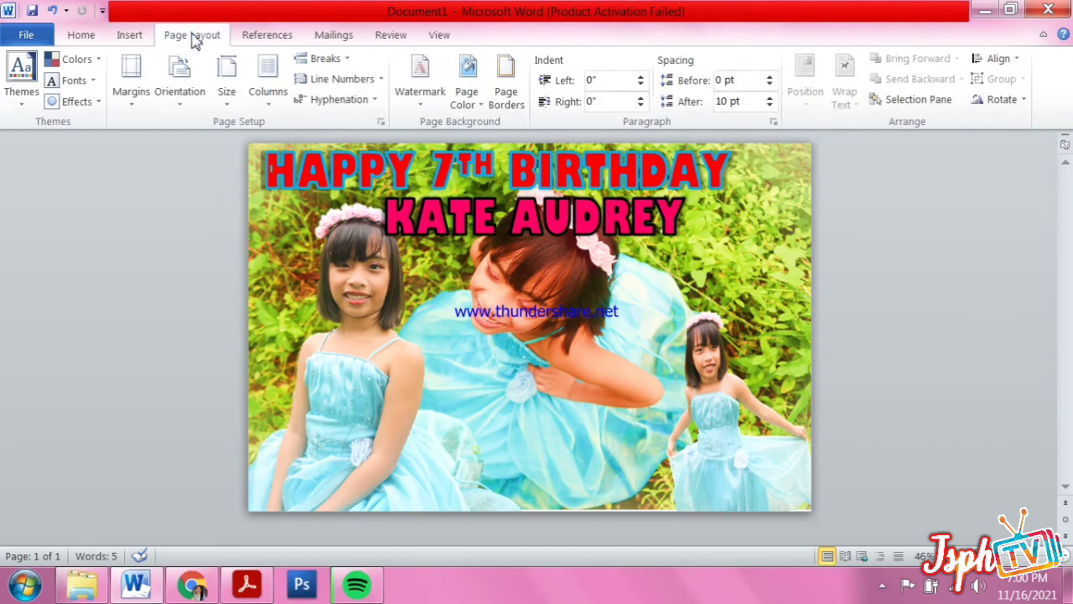